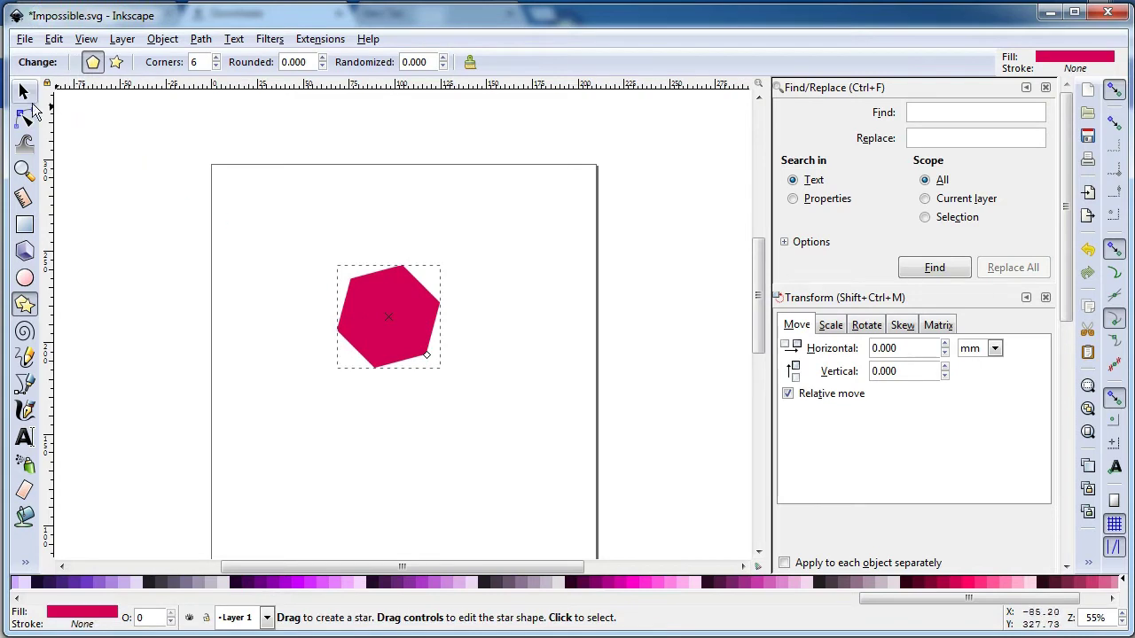
Step: Rotate the crimson hexagon so that one of its corners points straight up
{"action": "left_click", "coordinate": [433, 350]}
{"action": "left_click_drag", "start_coordinate": [446, 377], "coordinate": [460, 395]}
{"action": "left_click", "coordinate": [461, 396]}
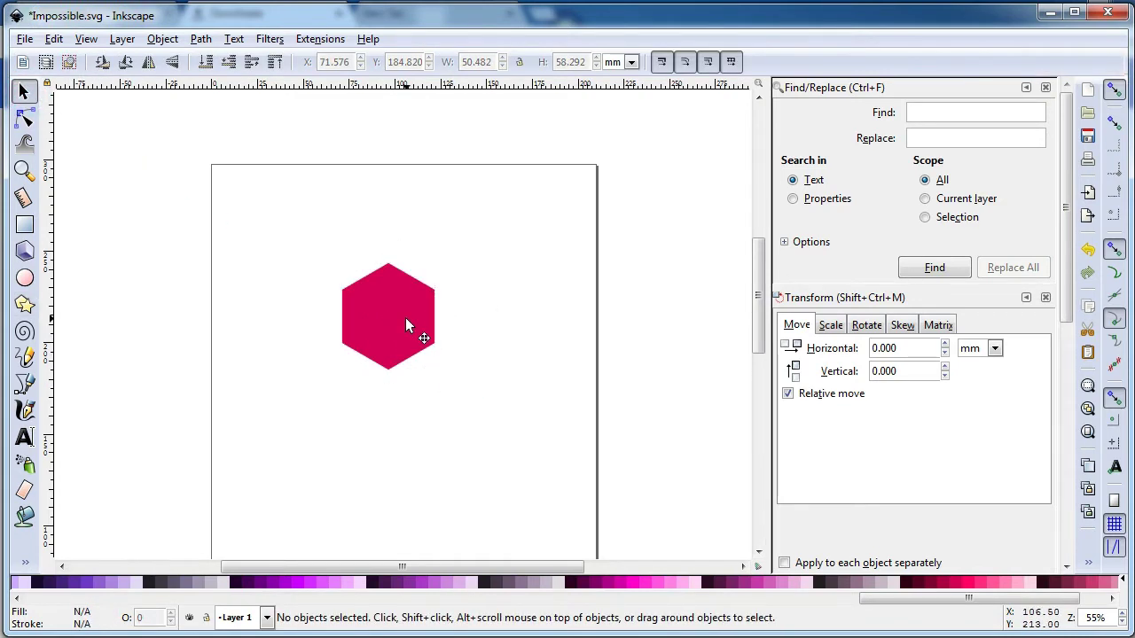
Step: Duplicate the hexagon, fill the copy dark purple and scale it about its centre to about 23.7 × 27.3 mm
{"action": "right_click", "coordinate": [406, 319]}
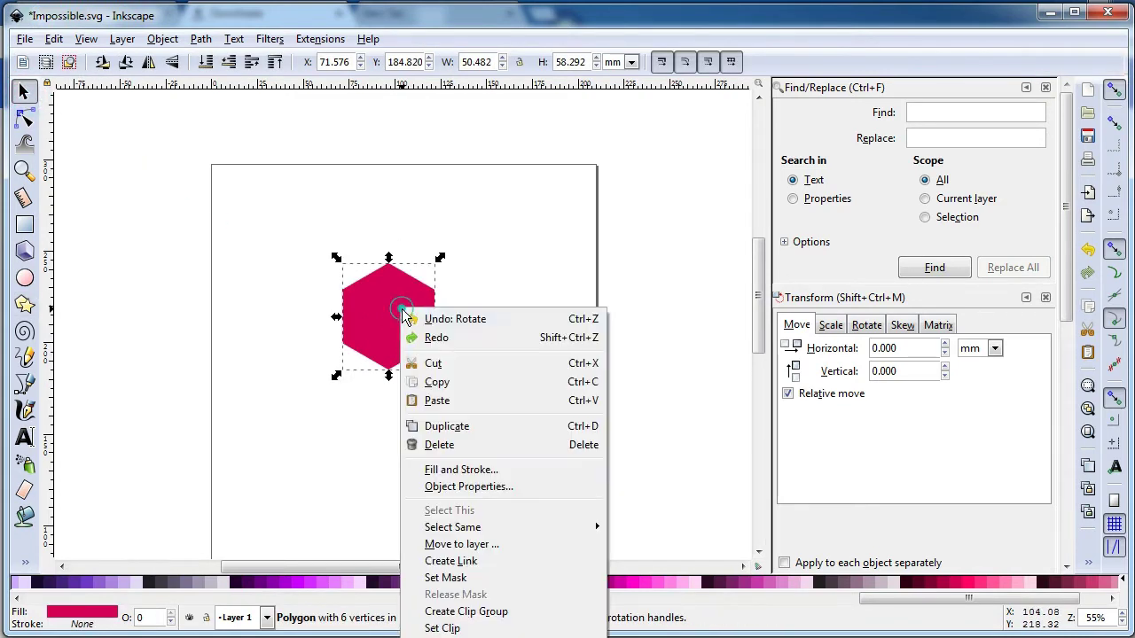
{"action": "left_click", "coordinate": [451, 428]}
{"action": "left_click", "coordinate": [375, 581]}
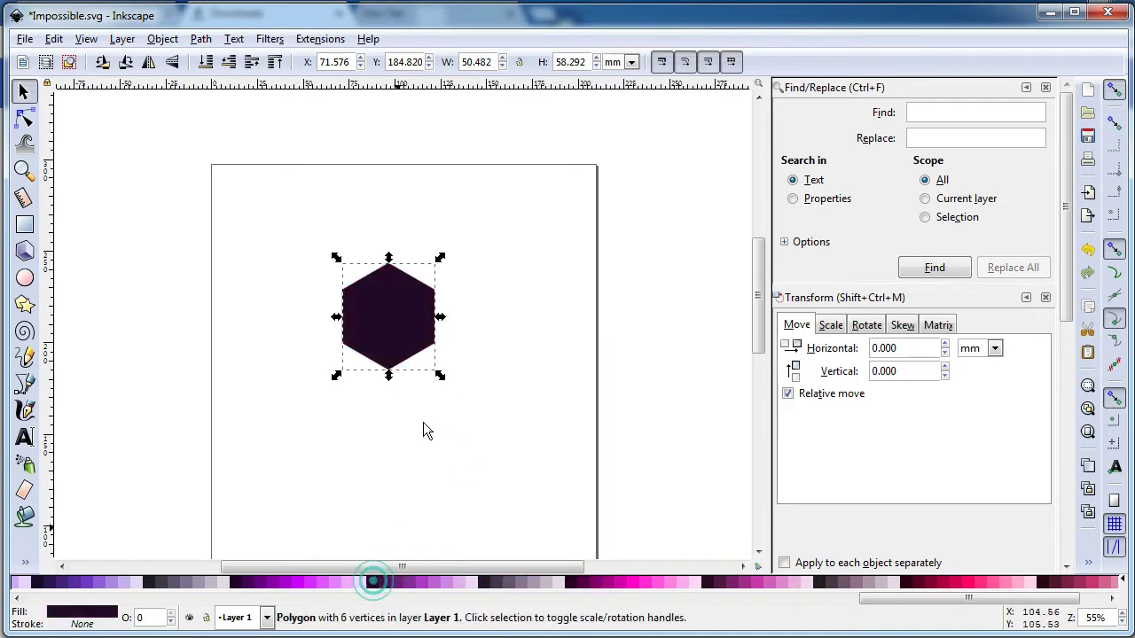
{"action": "left_click_drag", "start_coordinate": [441, 376], "coordinate": [419, 348]}
{"action": "left_click", "coordinate": [464, 398]}
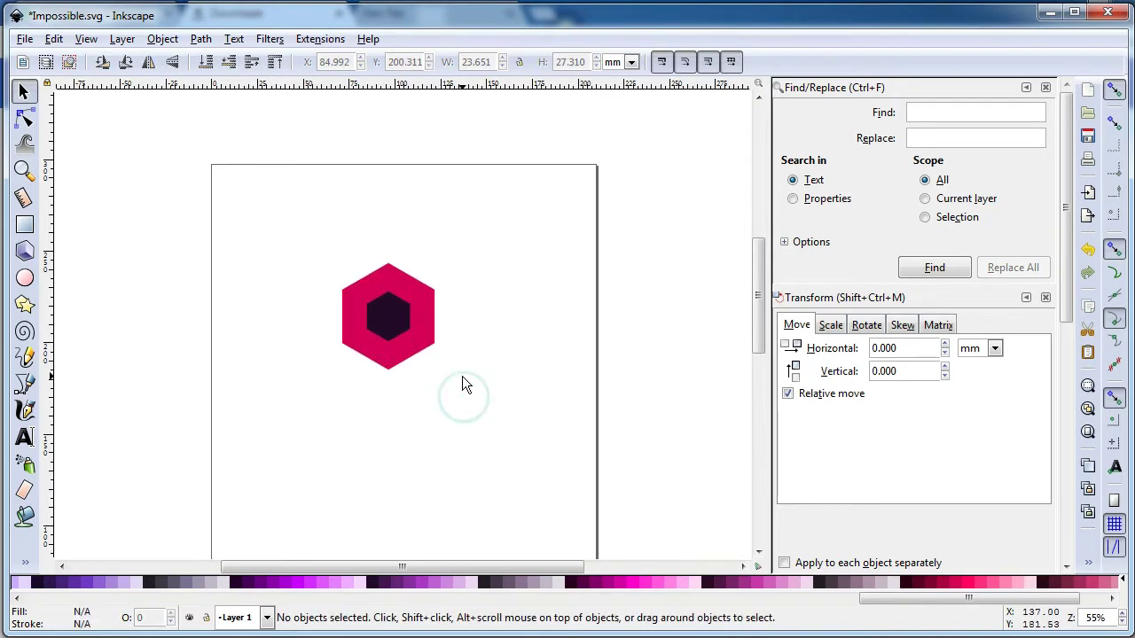
Step: Cut the small dark hexagon out of the large crimson one with the Difference operation
{"action": "key", "text": "z"}
{"action": "left_click_drag", "start_coordinate": [293, 212], "coordinate": [498, 399]}
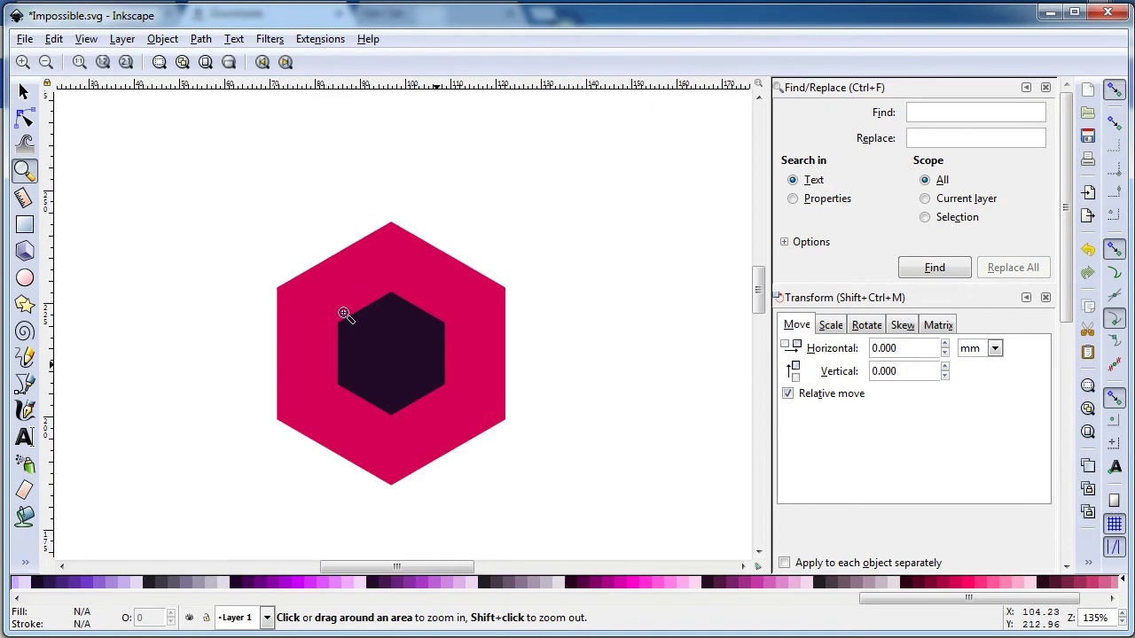
{"action": "left_click", "coordinate": [24, 91]}
{"action": "left_click", "coordinate": [407, 368]}
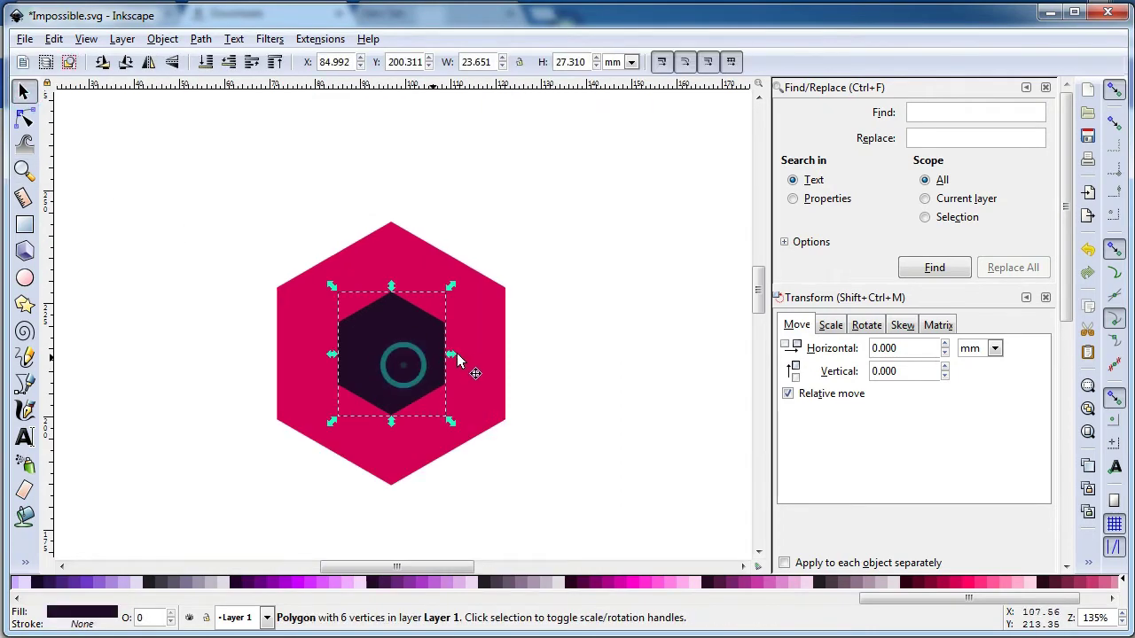
{"action": "left_click", "coordinate": [485, 360], "text": "shift"}
{"action": "left_click", "coordinate": [200, 39]}
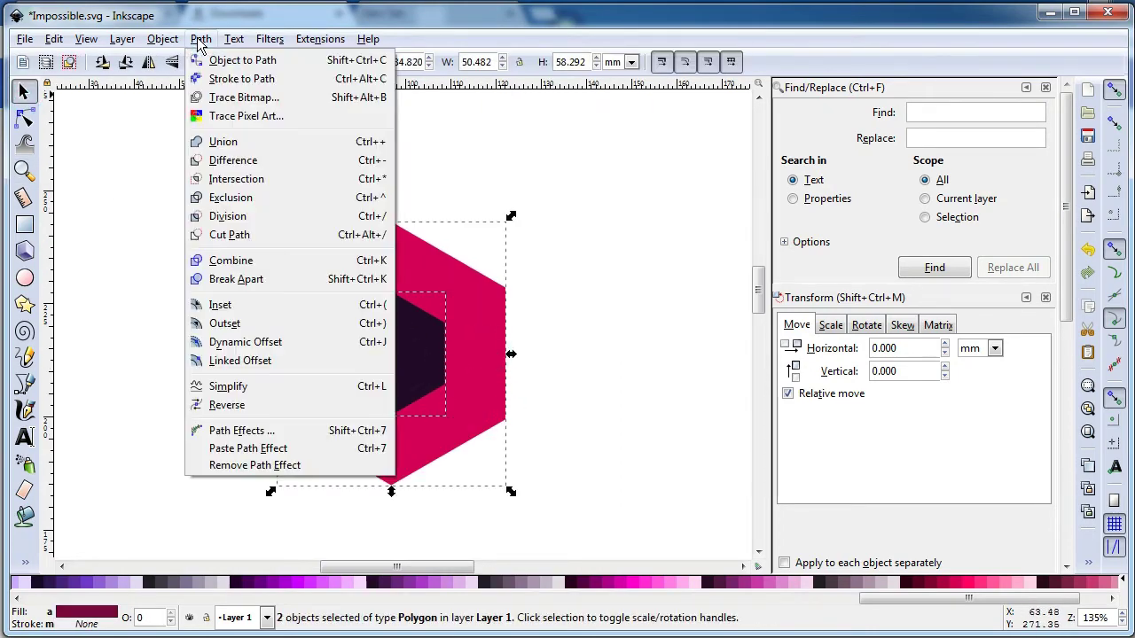
{"action": "left_click", "coordinate": [222, 160]}
{"action": "left_click", "coordinate": [581, 347]}
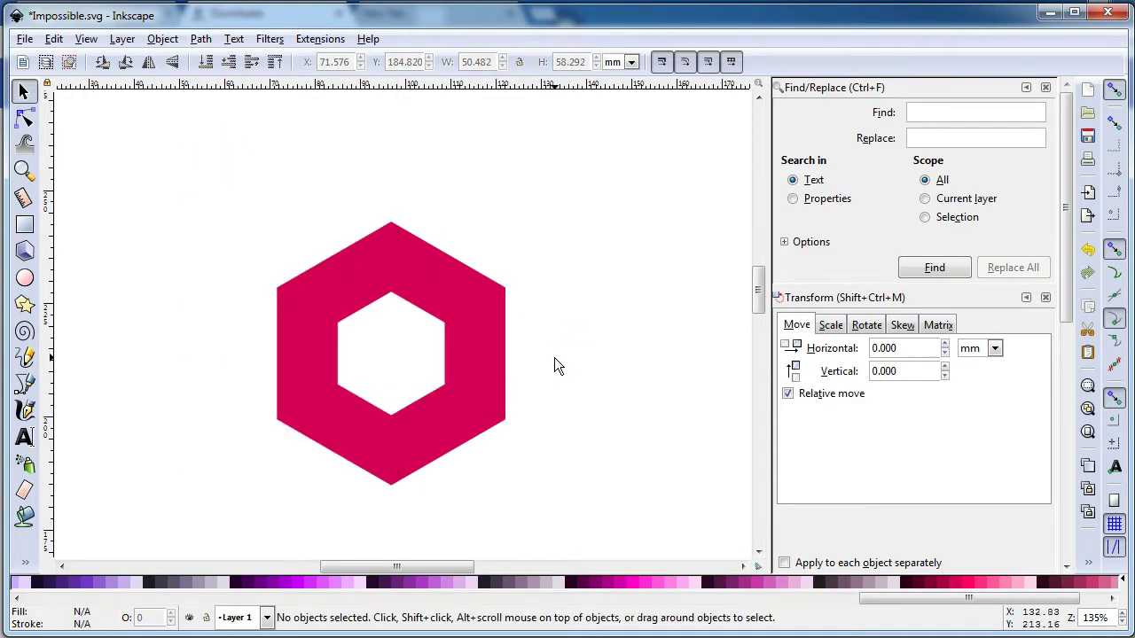
Step: Draw a dark ellipse about 37 × 35 mm and move it over the hexagonal ring's upper-left part
{"action": "left_click", "coordinate": [26, 278]}
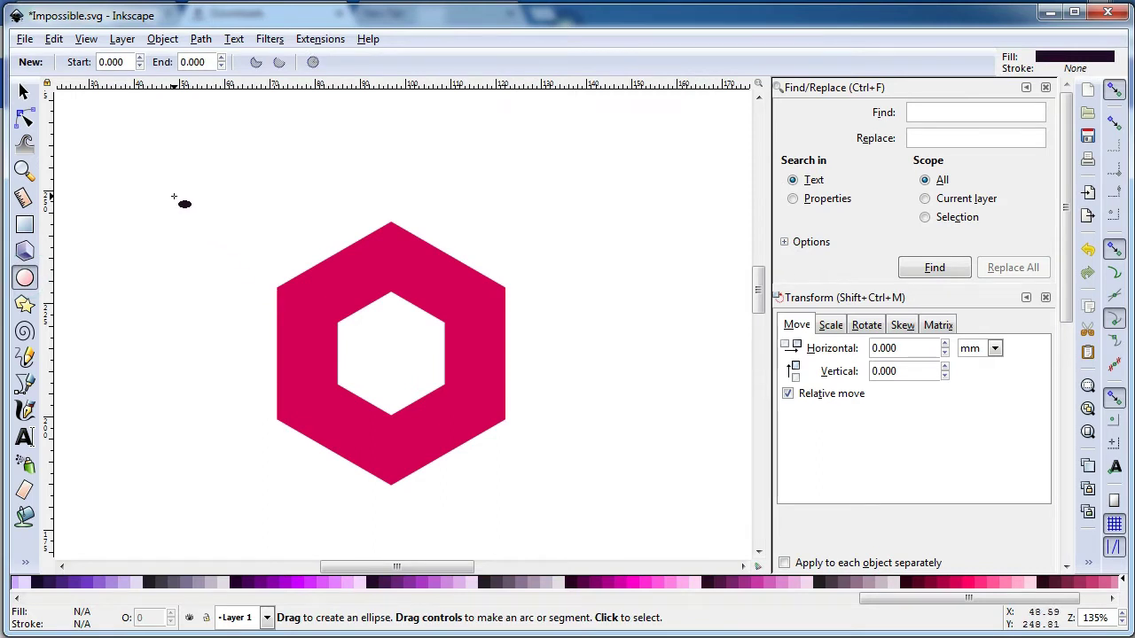
{"action": "left_click_drag", "start_coordinate": [195, 208], "coordinate": [277, 287]}
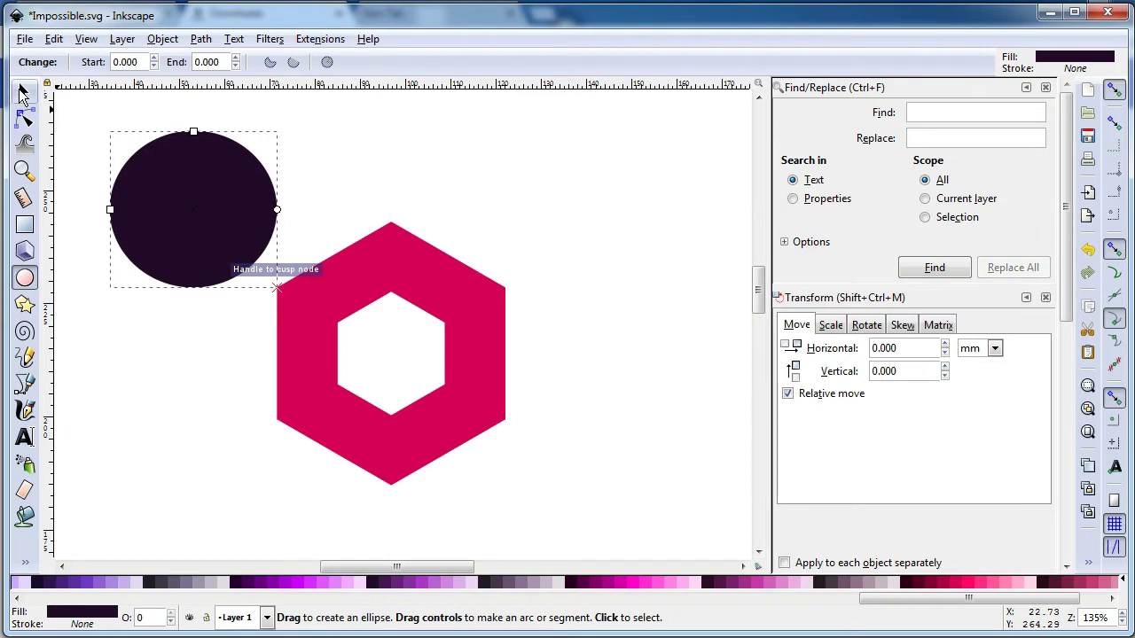
{"action": "left_click", "coordinate": [23, 93]}
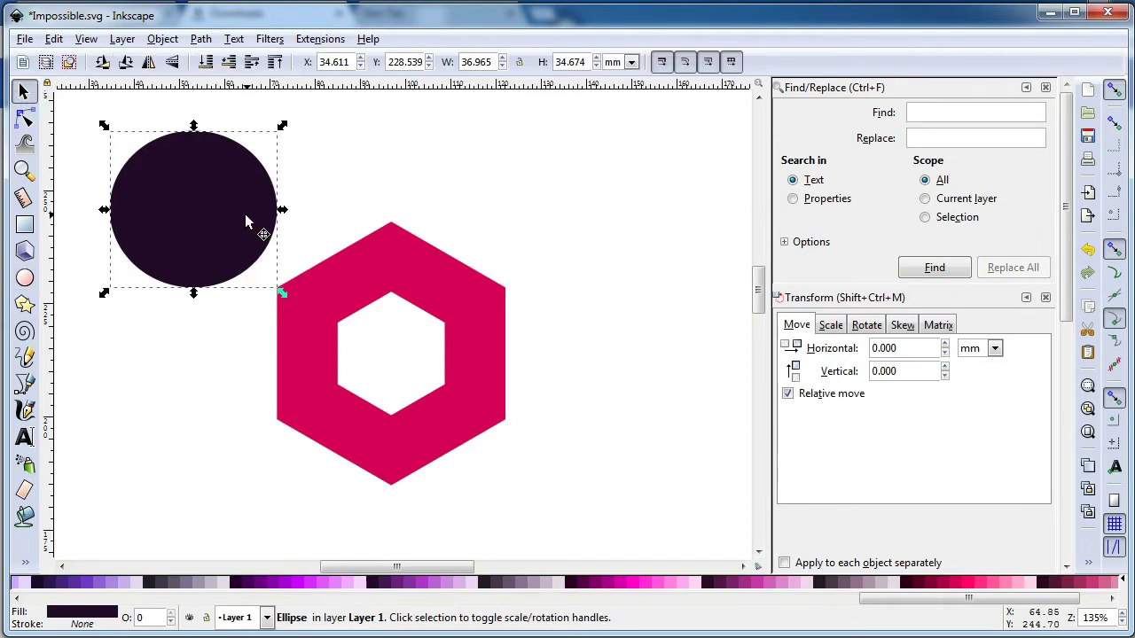
{"action": "left_click_drag", "start_coordinate": [229, 214], "coordinate": [372, 273]}
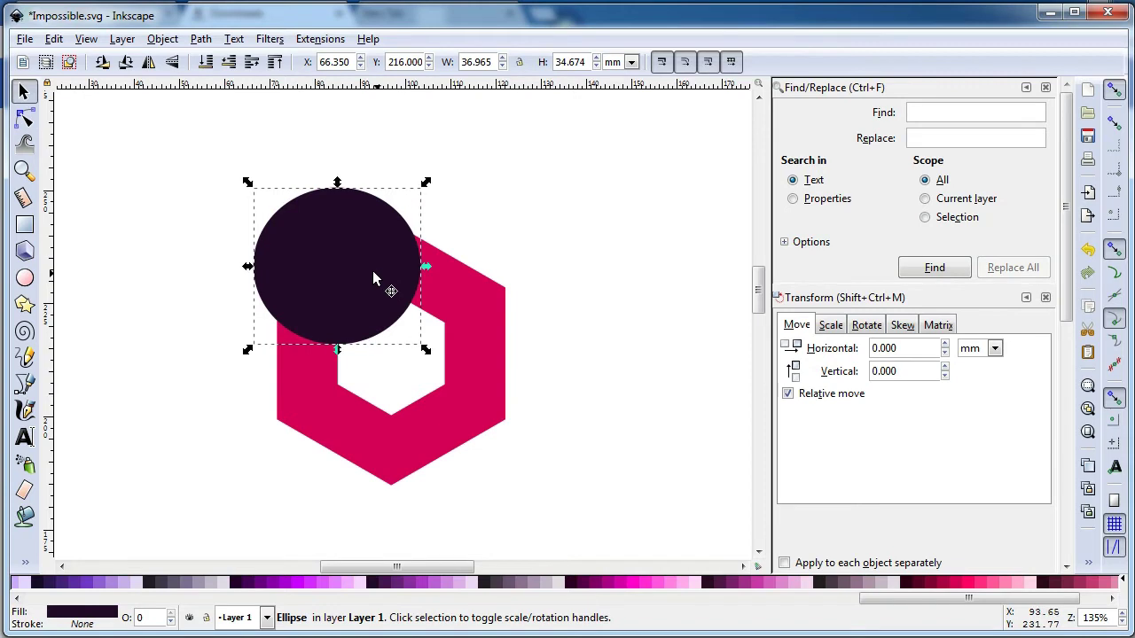
Step: Send the ellipse behind the hexagonal ring and enlarge it to about 53 × 50 mm
{"action": "left_click", "coordinate": [162, 39]}
{"action": "left_click", "coordinate": [206, 376]}
{"action": "left_click_drag", "start_coordinate": [334, 239], "coordinate": [357, 278]}
{"action": "left_click_drag", "start_coordinate": [447, 387], "coordinate": [485, 420]}
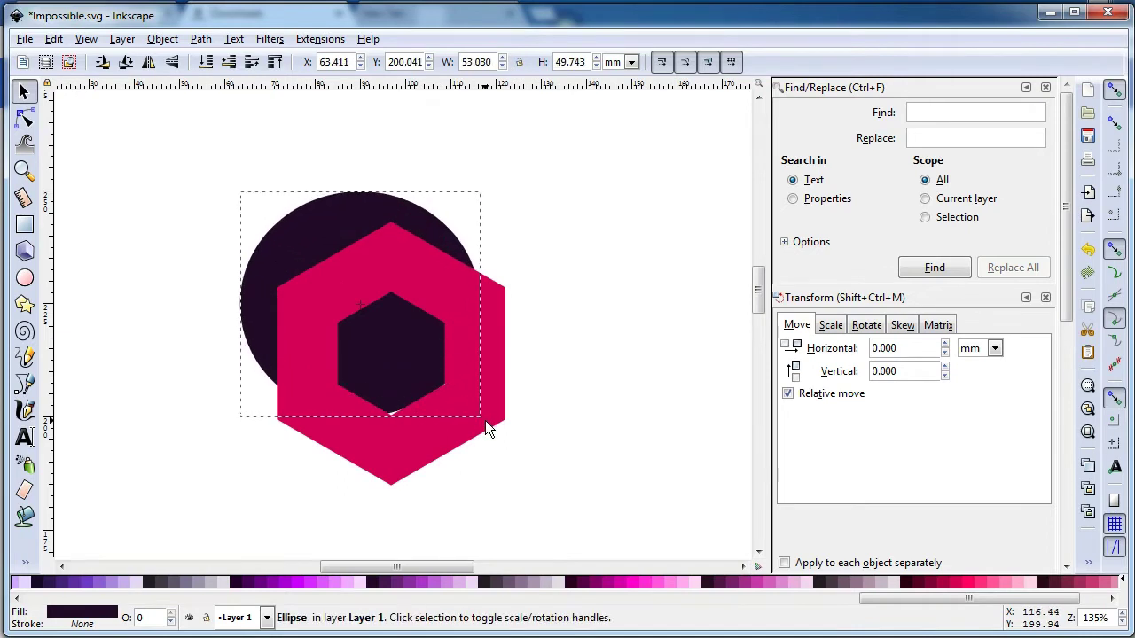
{"action": "left_click", "coordinate": [576, 364]}
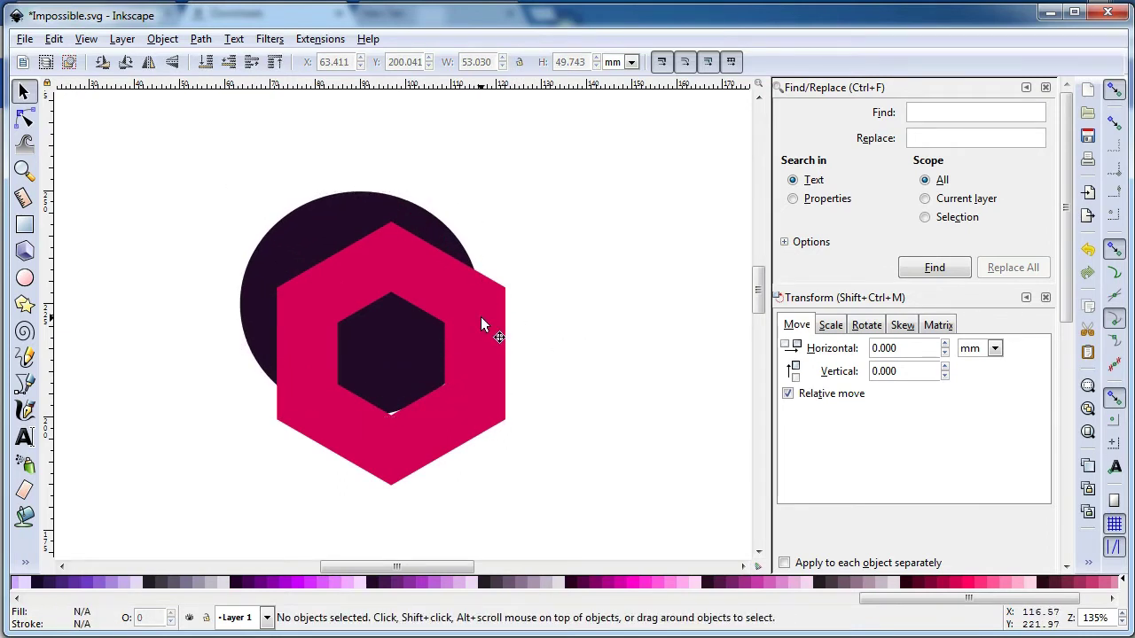
Step: Match the ellipse to the hexagonal ring's width by setting both its width and height to 50.482 mm
{"action": "left_click", "coordinate": [487, 319]}
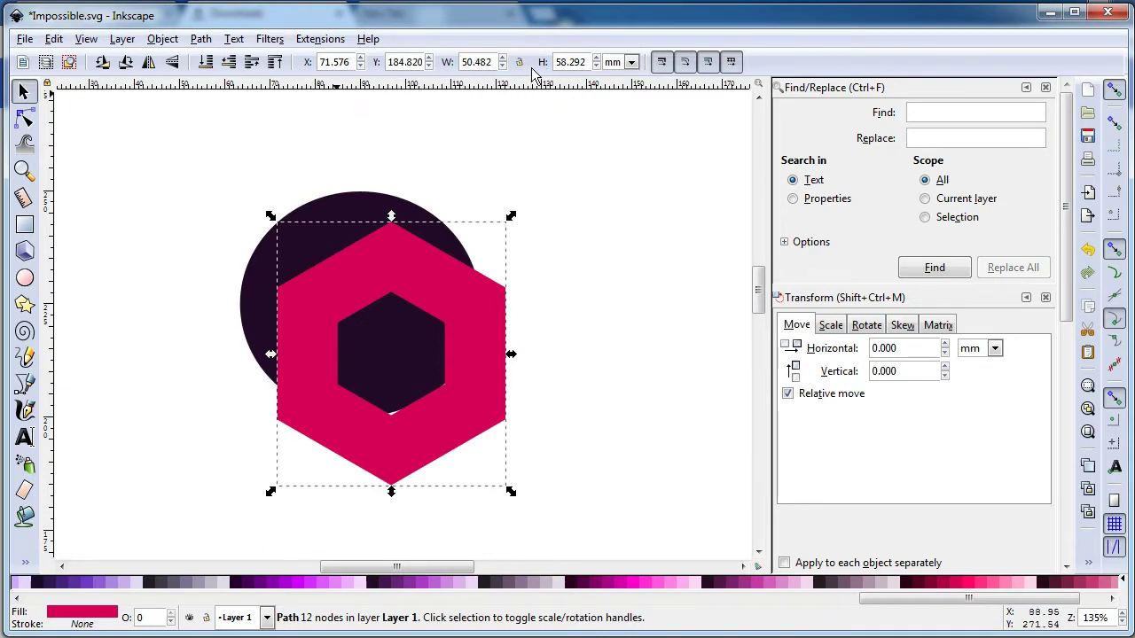
{"action": "double_click", "coordinate": [481, 63]}
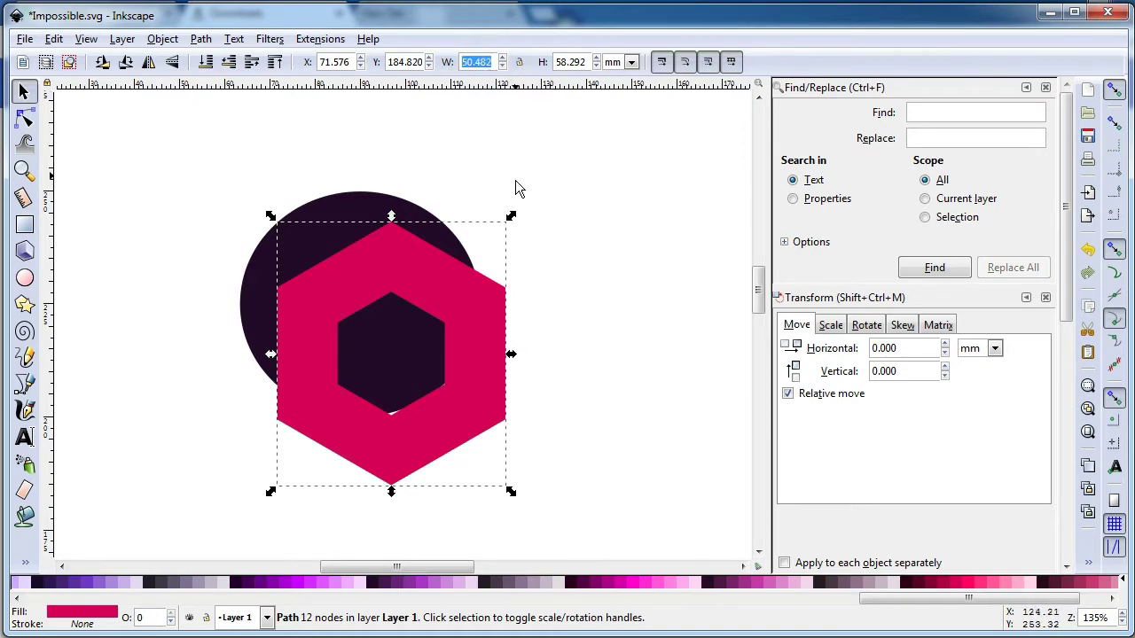
{"action": "left_click", "coordinate": [422, 207]}
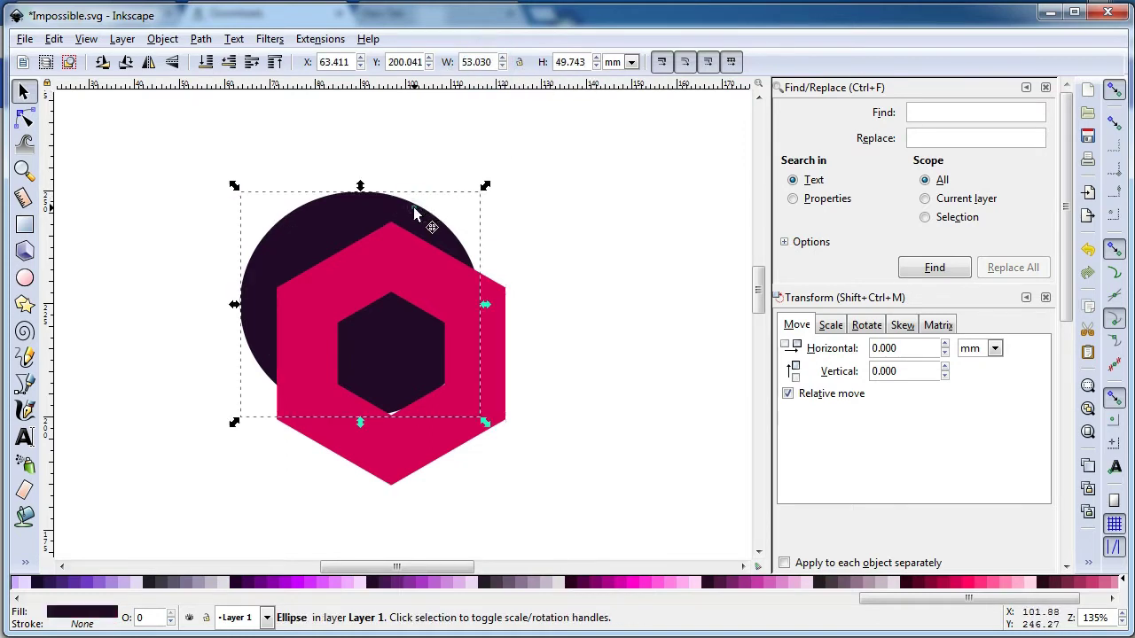
{"action": "left_click", "coordinate": [490, 62]}
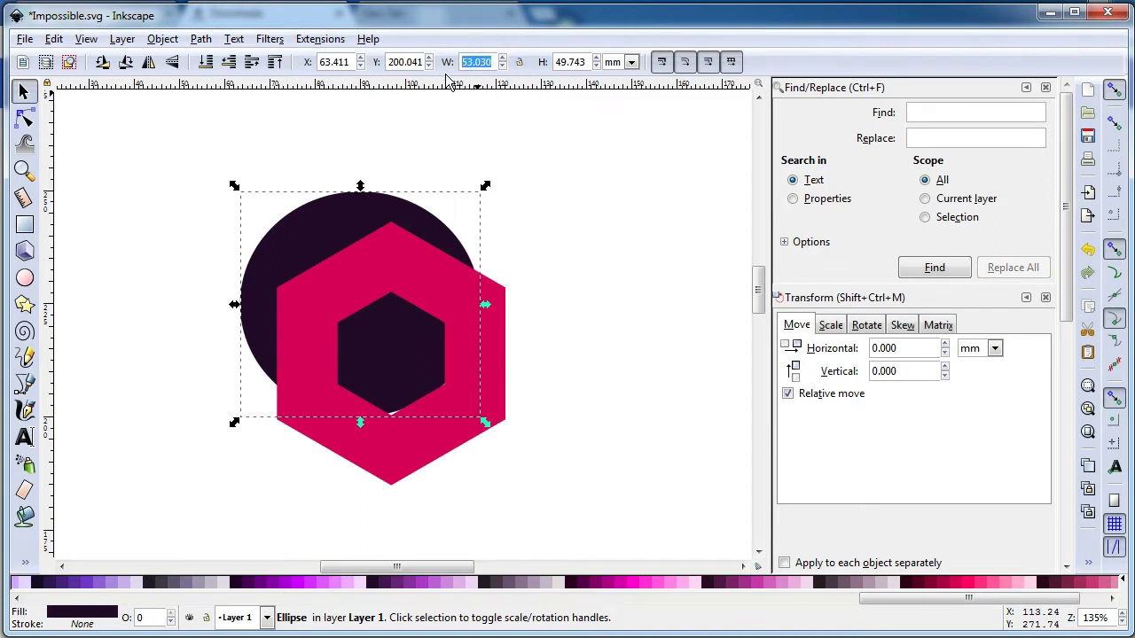
{"action": "left_click", "coordinate": [576, 62]}
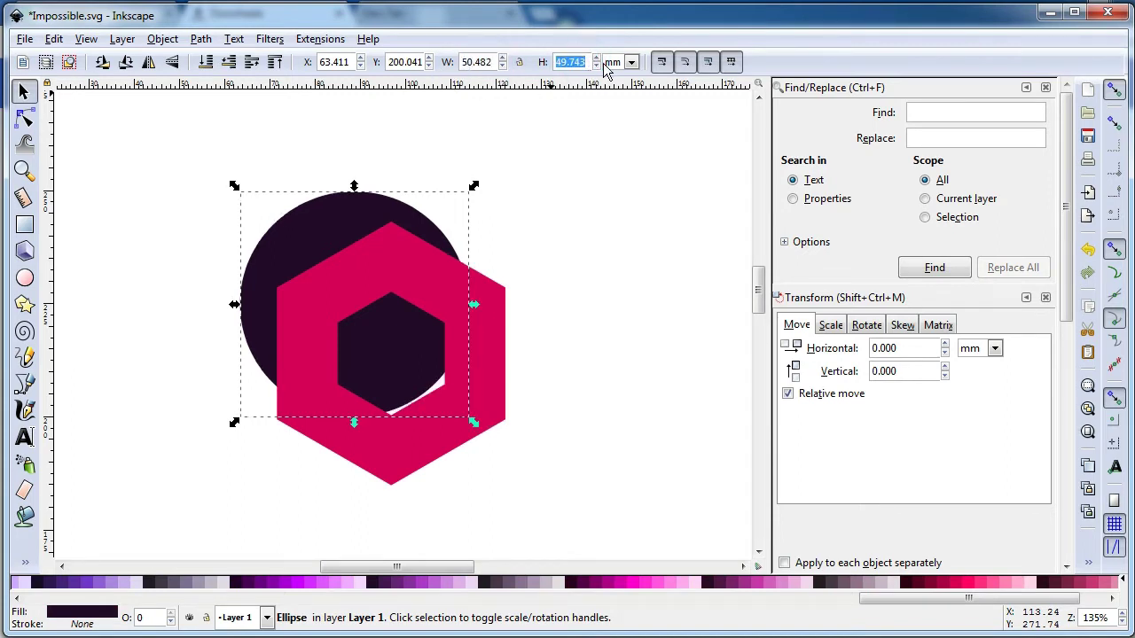
{"action": "key", "text": "Return"}
{"action": "left_click", "coordinate": [588, 235]}
Step: Move the dark circle onto the hexagonal ring and align their centres horizontally and vertically
{"action": "left_click_drag", "start_coordinate": [338, 213], "coordinate": [377, 261]}
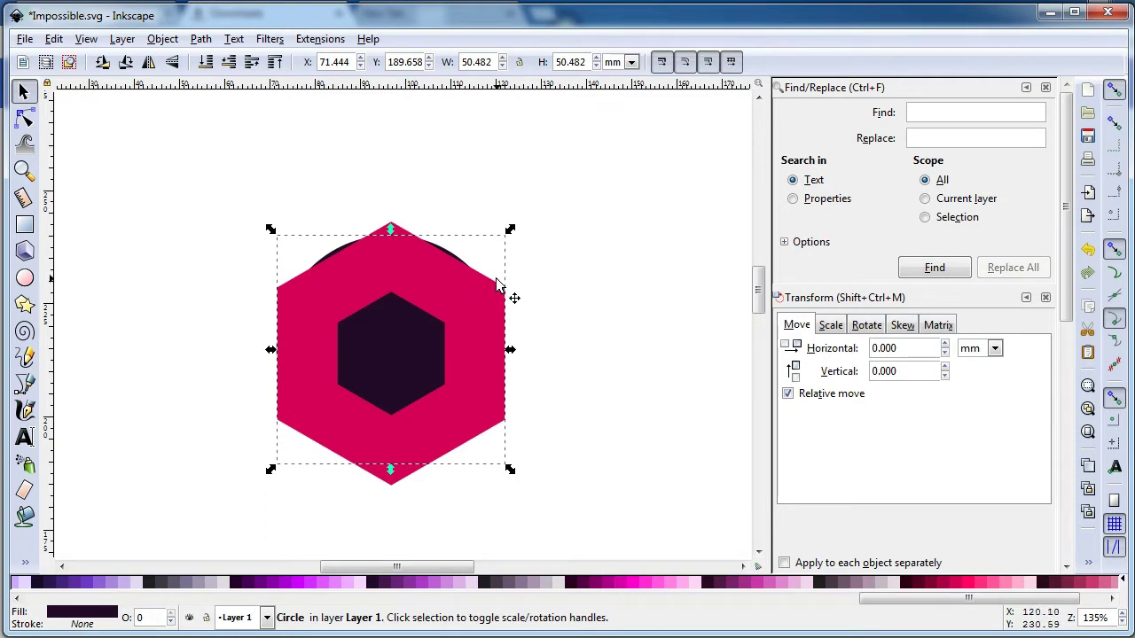
{"action": "left_click", "coordinate": [440, 280], "text": "shift"}
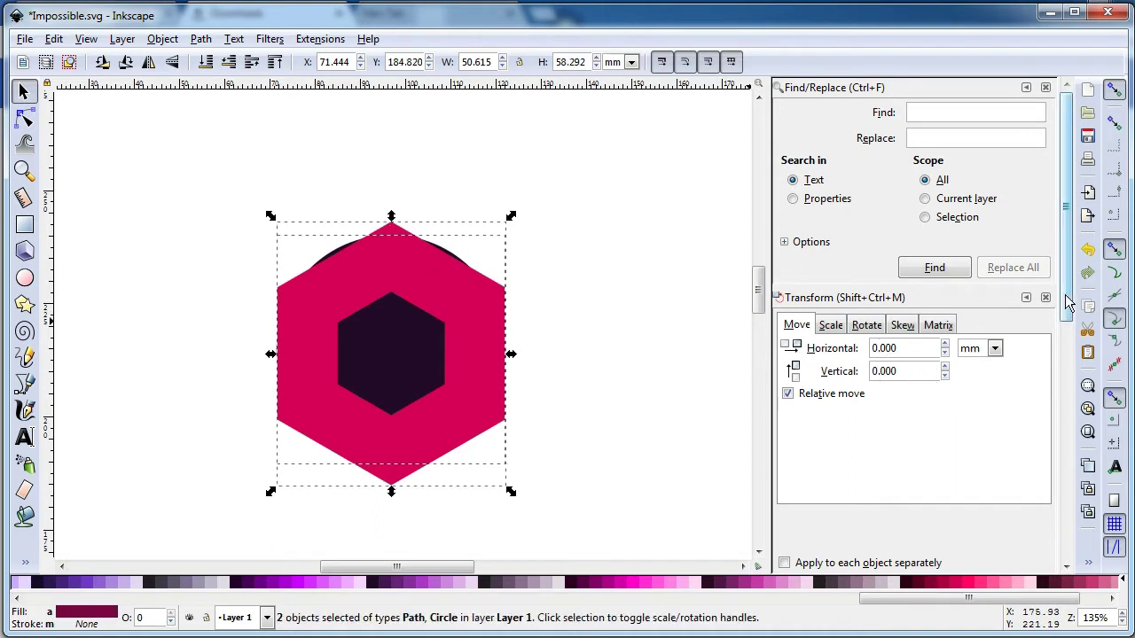
{"action": "scroll", "coordinate": [1058, 329], "scroll_direction": "down", "scroll_amount": 6}
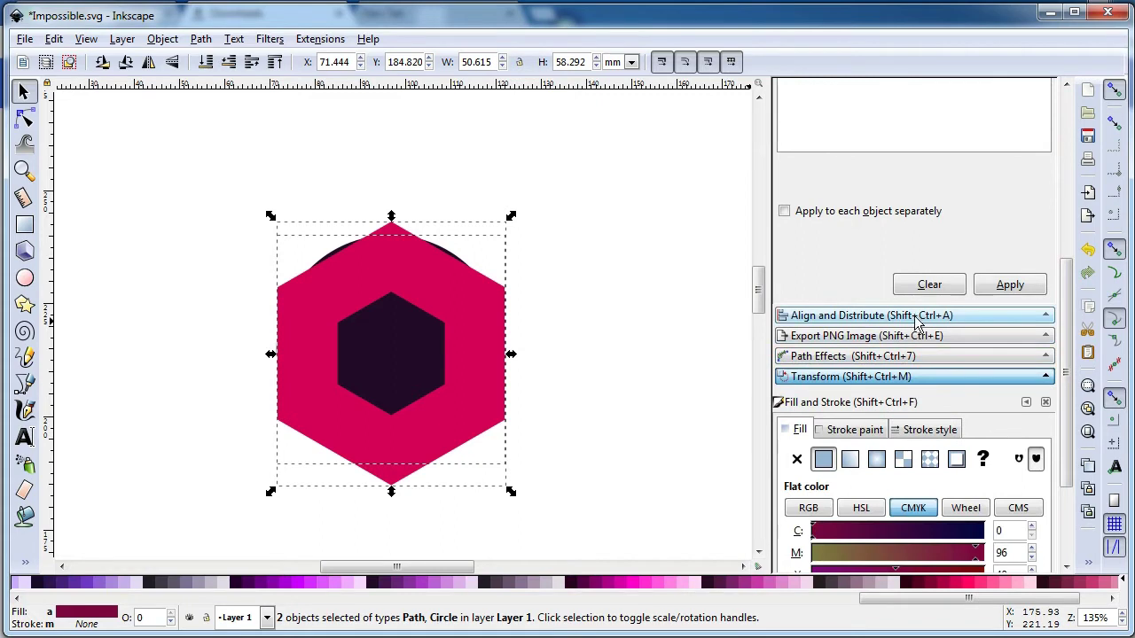
{"action": "left_click", "coordinate": [915, 319]}
{"action": "scroll", "coordinate": [1060, 283], "scroll_direction": "up", "scroll_amount": 5}
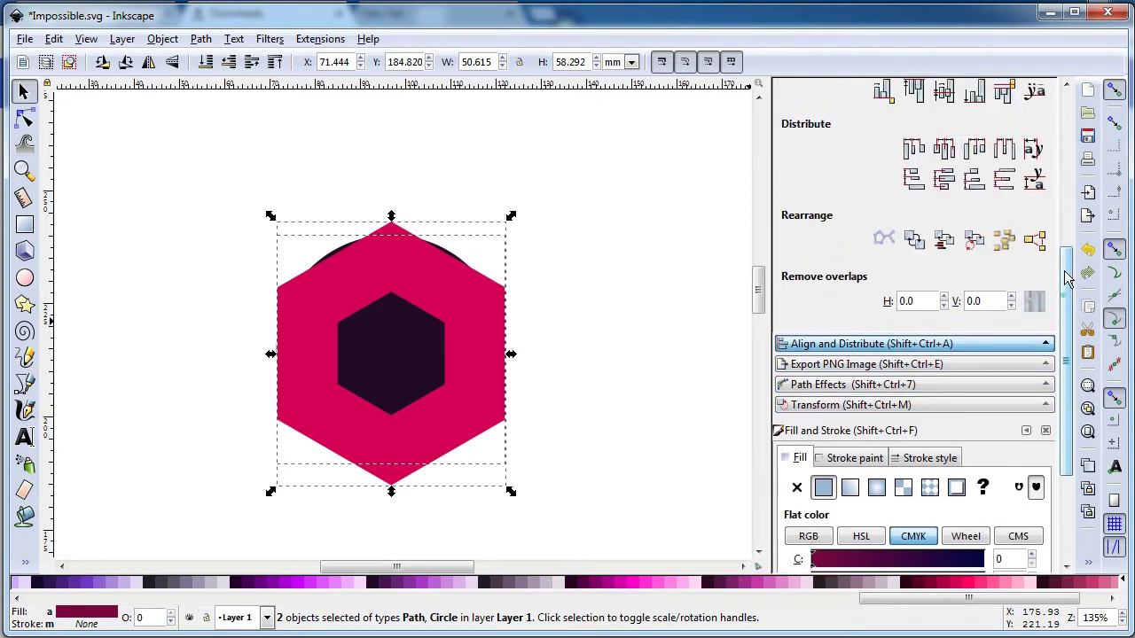
{"action": "left_click", "coordinate": [944, 235]}
{"action": "left_click", "coordinate": [943, 262]}
{"action": "left_click", "coordinate": [579, 335]}
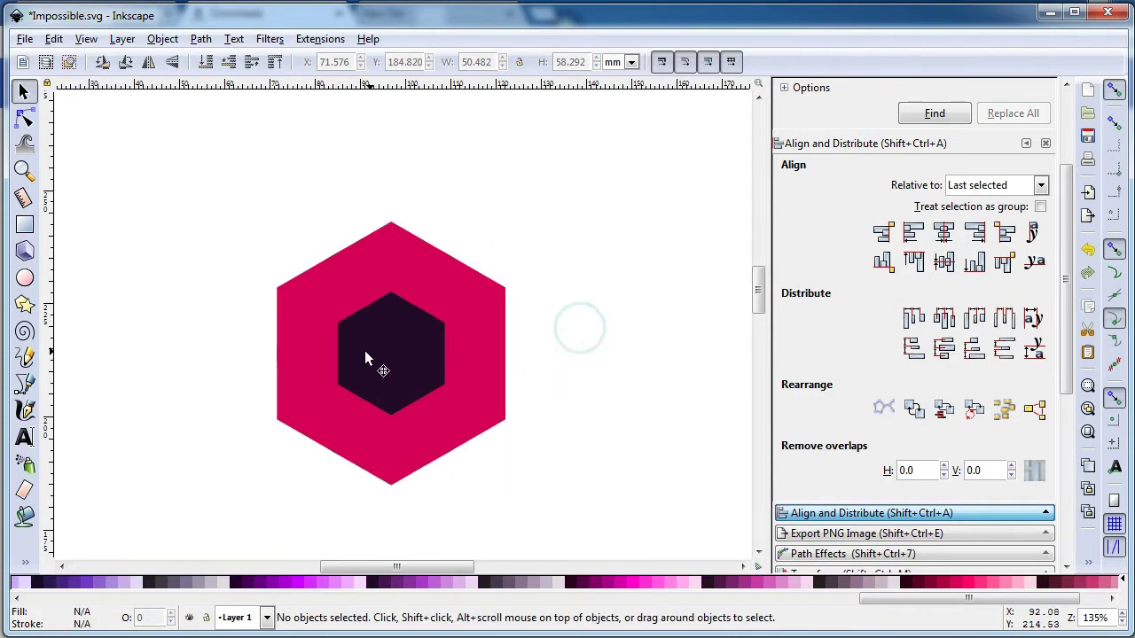
Step: Duplicate the dark circle, fill the copy pink and shrink it about its centre to fit inside the hexagonal hole
{"action": "left_click", "coordinate": [373, 352]}
{"action": "right_click", "coordinate": [373, 352]}
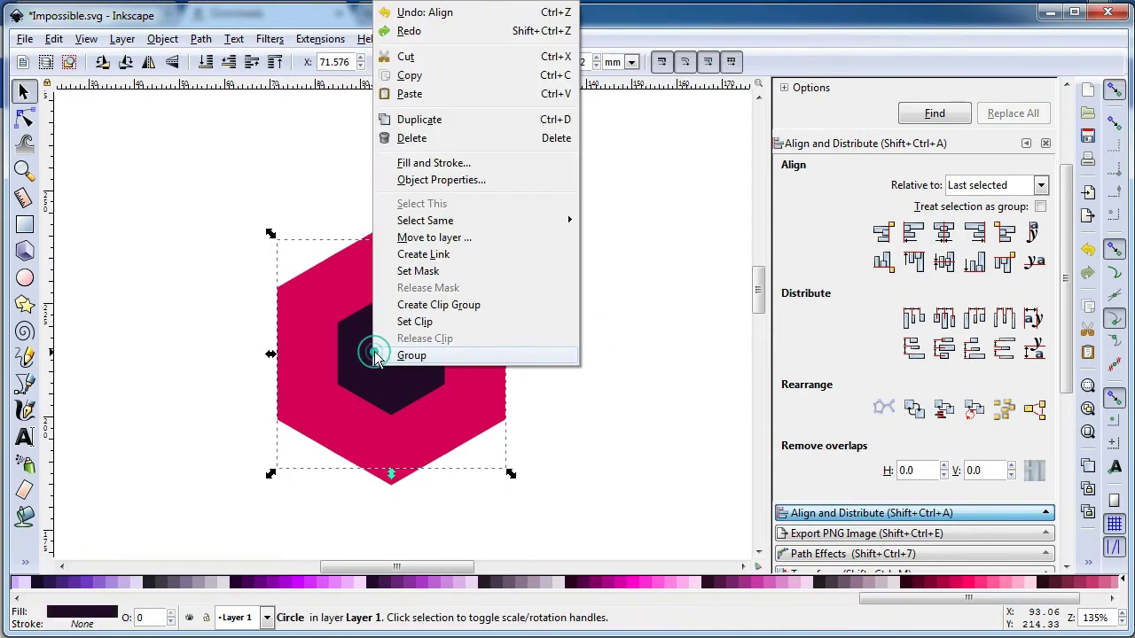
{"action": "left_click", "coordinate": [427, 119]}
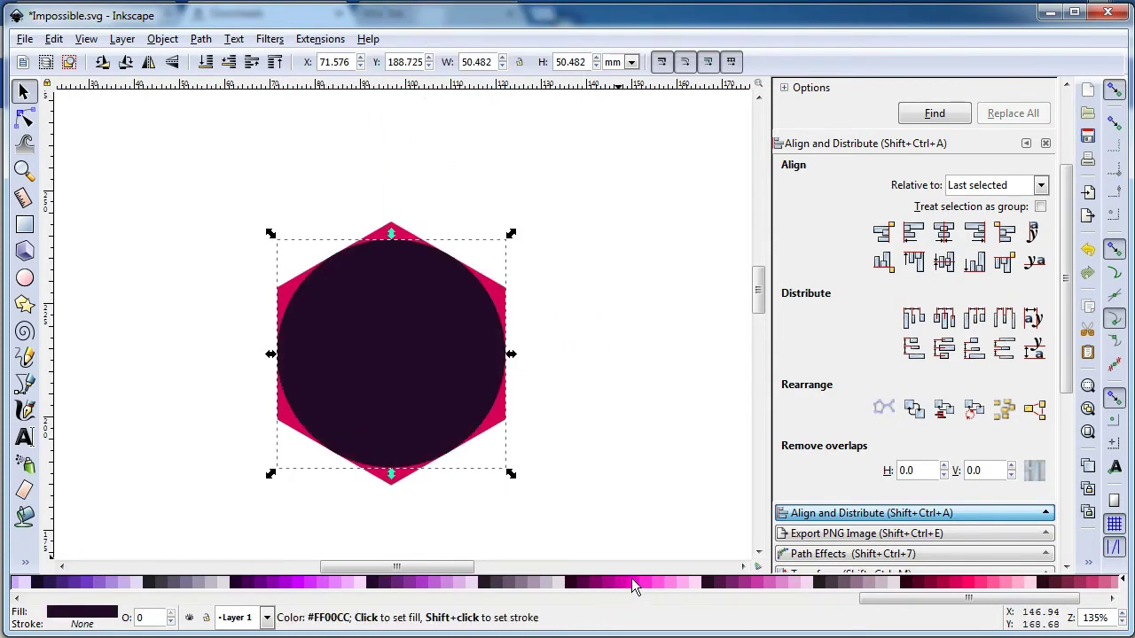
{"action": "left_click", "coordinate": [648, 581]}
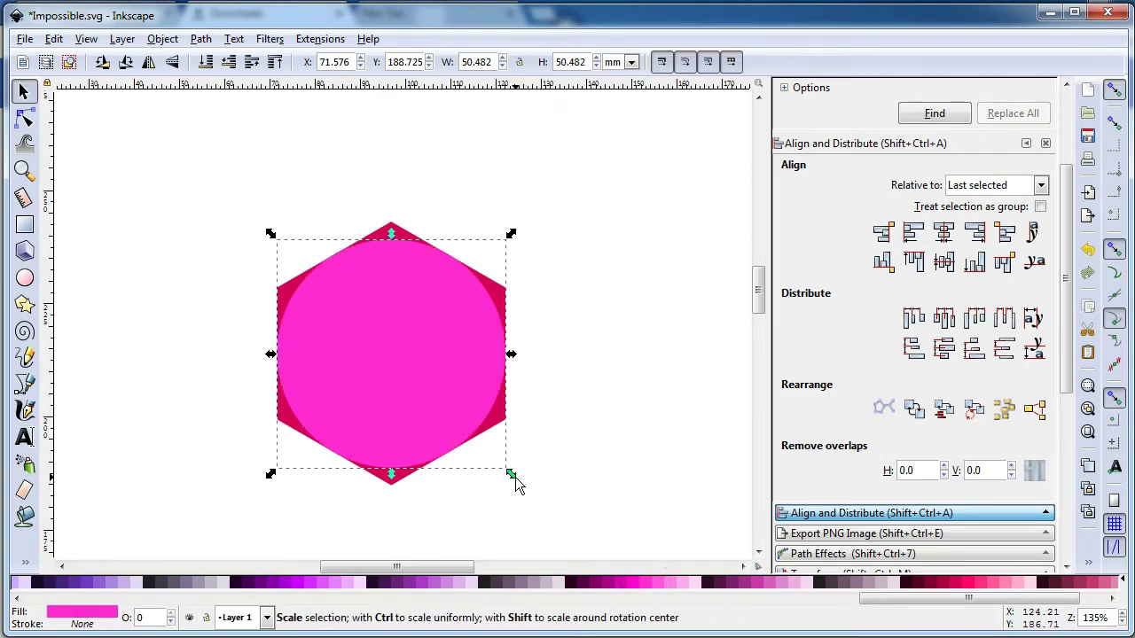
{"action": "left_click_drag", "start_coordinate": [509, 473], "coordinate": [459, 413]}
{"action": "left_click", "coordinate": [532, 417]}
{"action": "scroll", "coordinate": [409, 410], "scroll_direction": "up", "scroll_amount": 2, "text": "ctrl"}
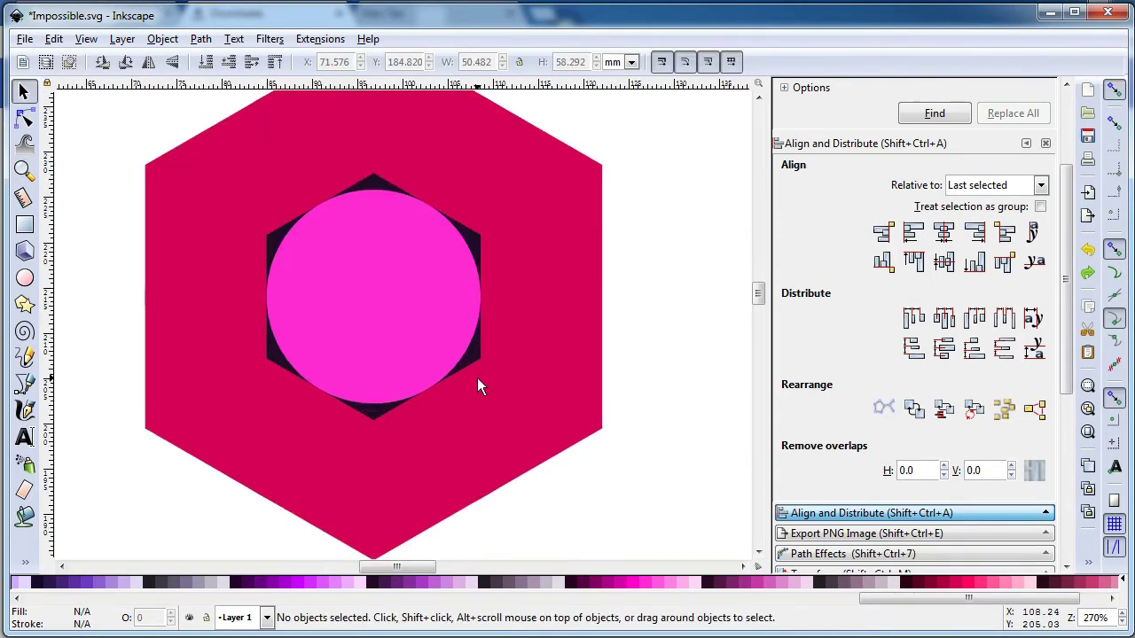
Step: Move the hexagonal ring straight down, clear of the two circles
{"action": "key", "text": "minus"}
{"action": "key", "text": "minus"}
{"action": "left_click", "coordinate": [478, 335]}
{"action": "left_click_drag", "start_coordinate": [476, 261], "coordinate": [463, 531]}
{"action": "left_click", "coordinate": [541, 327]}
Step: Subtract the pink circle from the dark circle with the Difference operation
{"action": "left_click", "coordinate": [409, 317]}
{"action": "left_click", "coordinate": [469, 339], "text": "shift"}
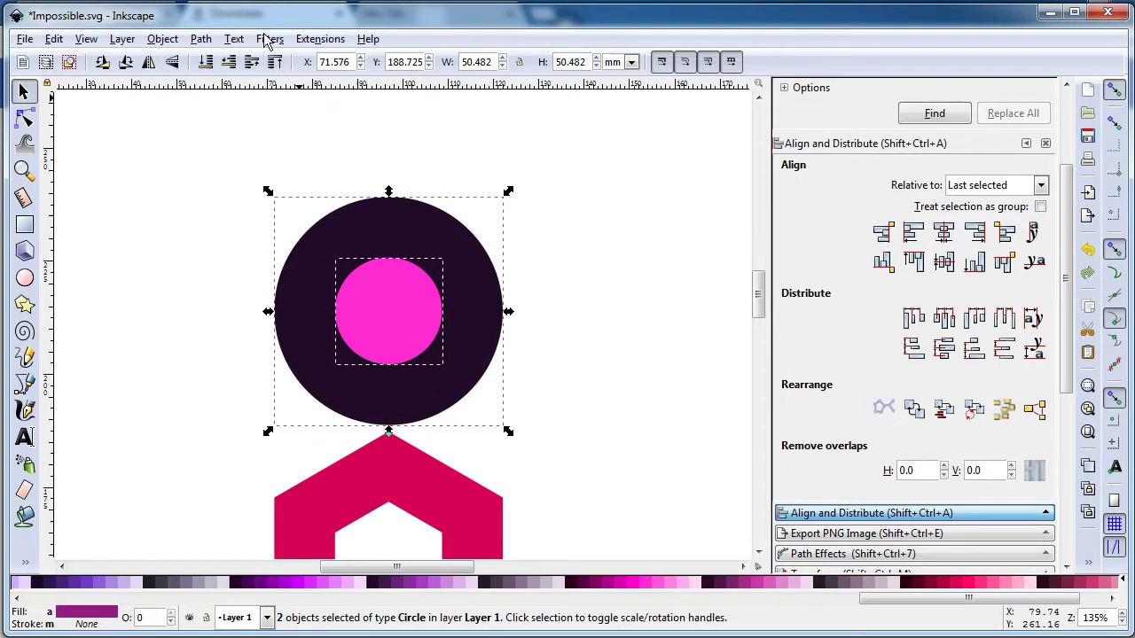
{"action": "left_click", "coordinate": [202, 40]}
{"action": "left_click", "coordinate": [238, 161]}
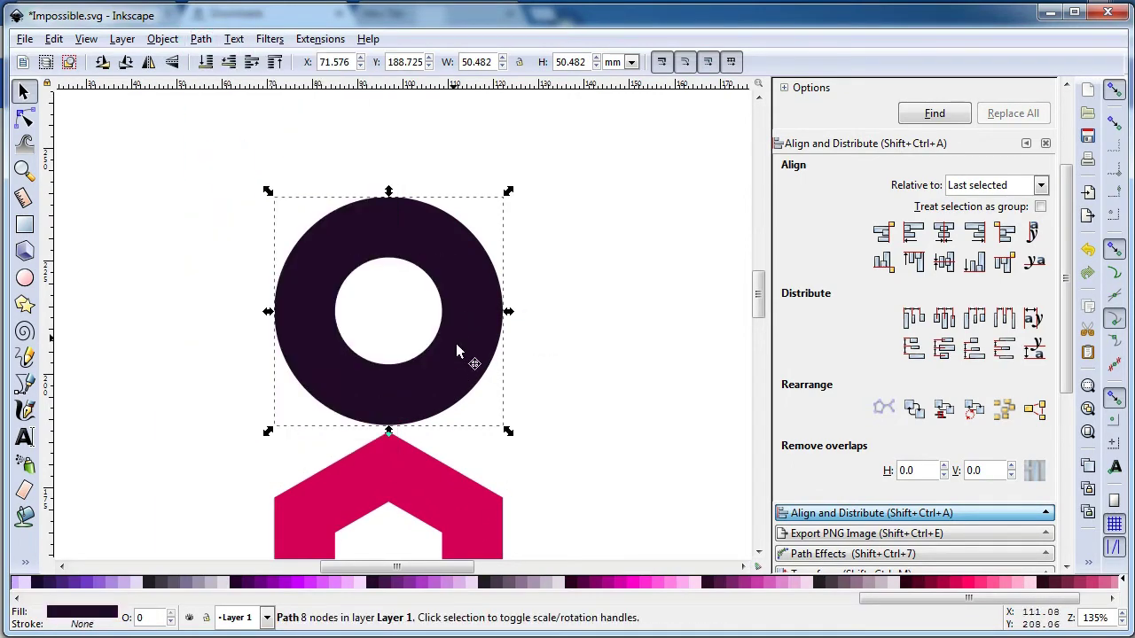
Step: Move the circular ring upward and bring the hexagonal ring up directly beneath it
{"action": "left_click_drag", "start_coordinate": [463, 346], "coordinate": [468, 257]}
{"action": "left_click", "coordinate": [414, 479]}
{"action": "left_click_drag", "start_coordinate": [405, 477], "coordinate": [408, 311]}
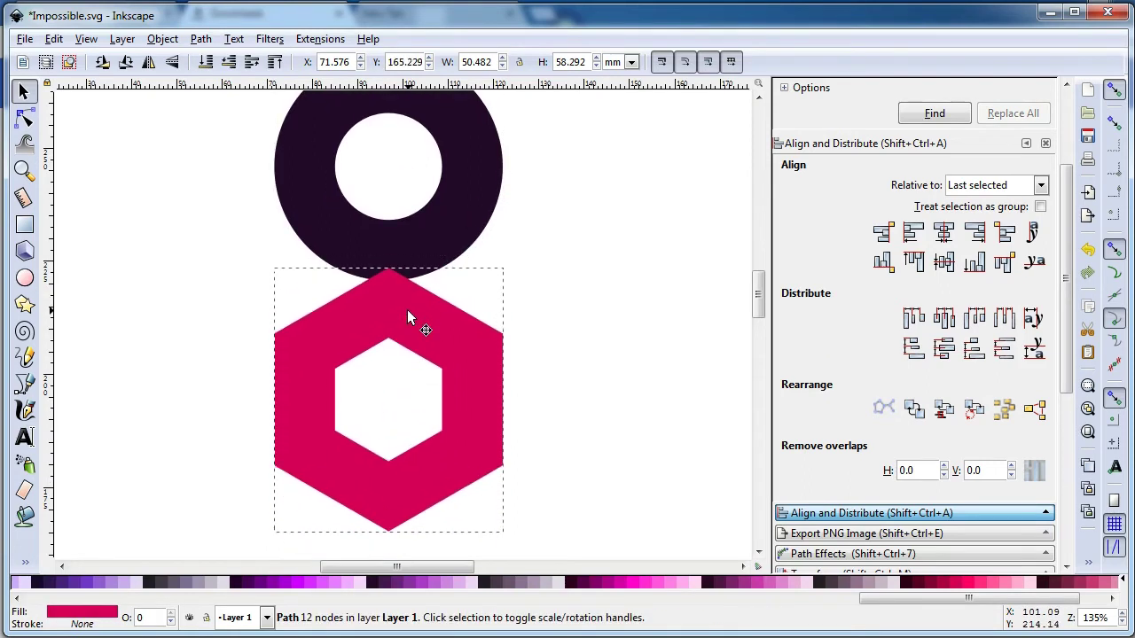
{"action": "left_click", "coordinate": [557, 273]}
{"action": "left_click_drag", "start_coordinate": [758, 301], "coordinate": [605, 290]}
Step: Draw a pink rectangle about 81 × 27 mm over the circular ring, with its upper edge near the ring's side nodes
{"action": "left_click", "coordinate": [451, 278]}
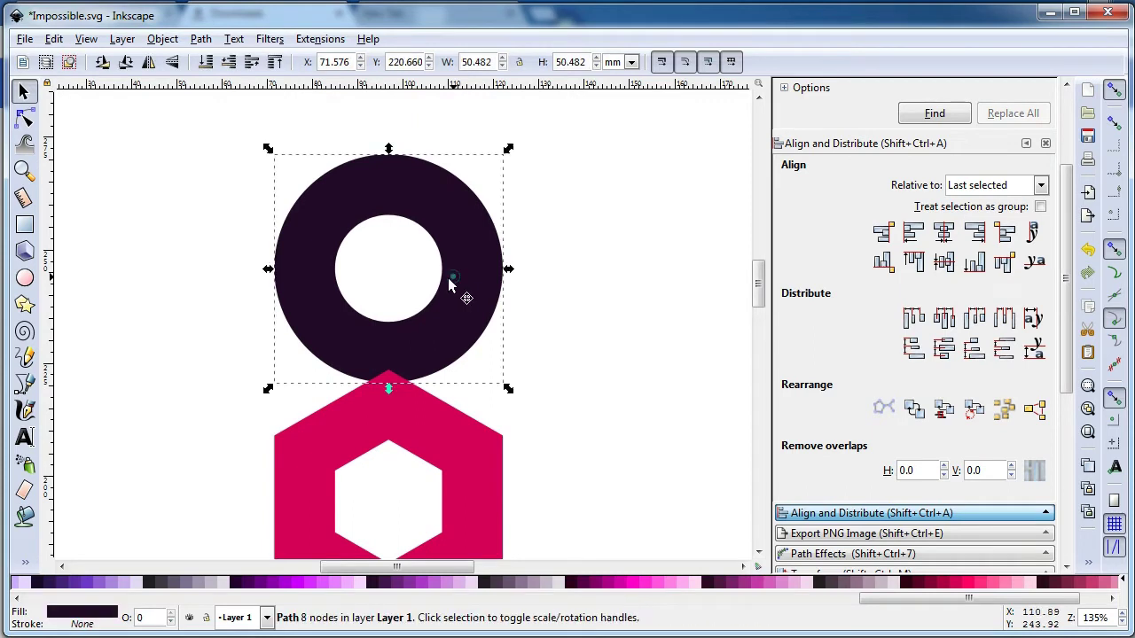
{"action": "left_click", "coordinate": [27, 118]}
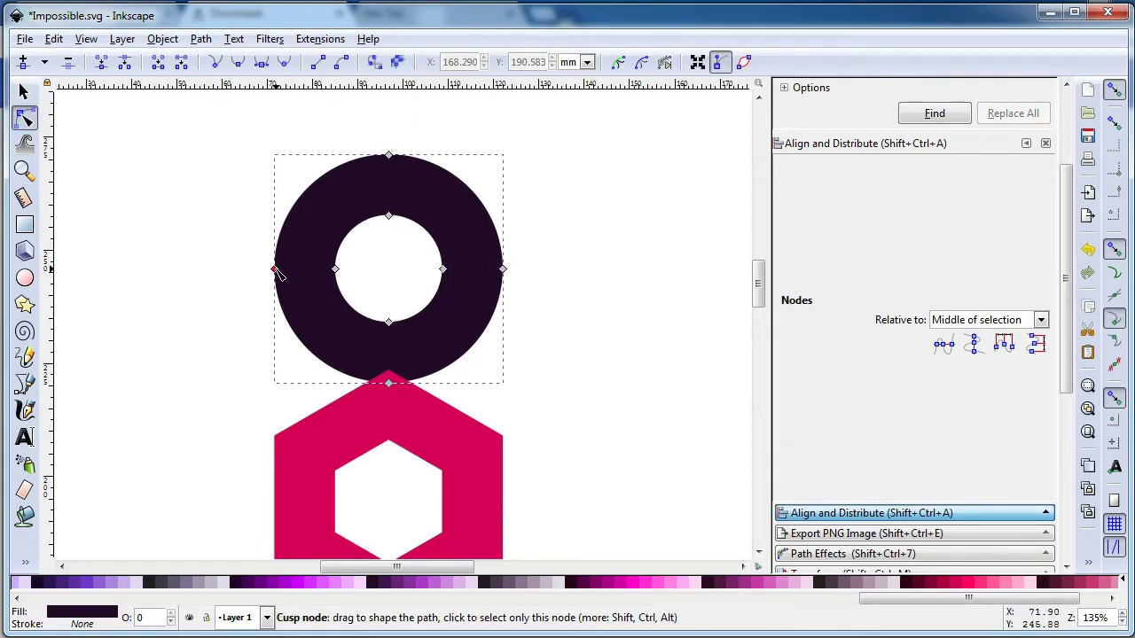
{"action": "left_click", "coordinate": [24, 229]}
{"action": "left_click_drag", "start_coordinate": [216, 270], "coordinate": [583, 393]}
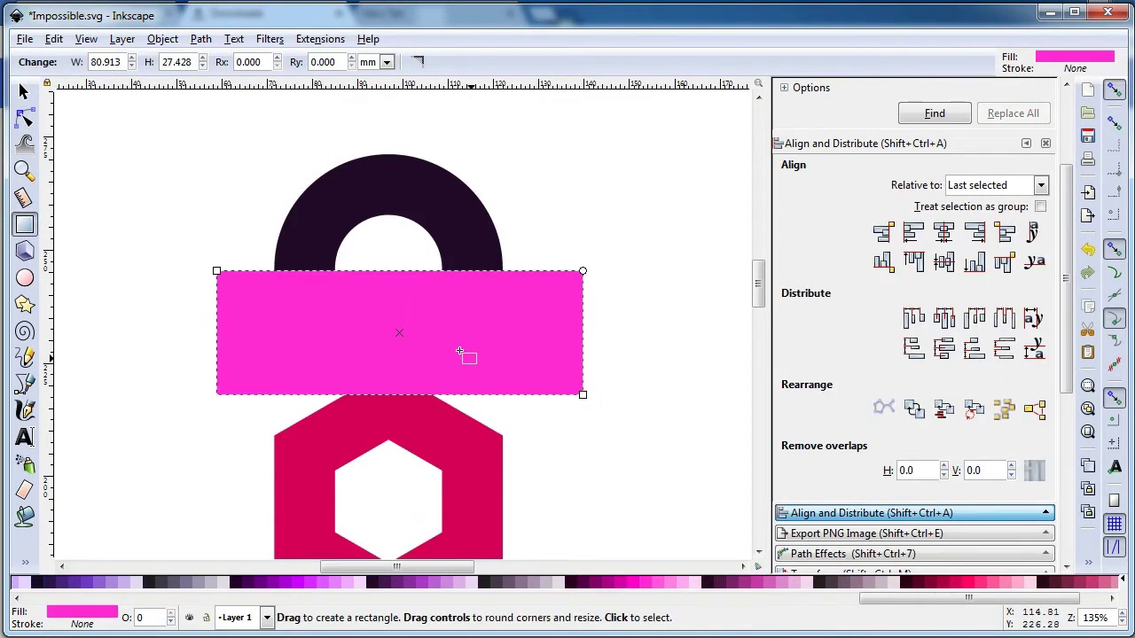
{"action": "left_click", "coordinate": [24, 90]}
{"action": "left_click", "coordinate": [164, 205]}
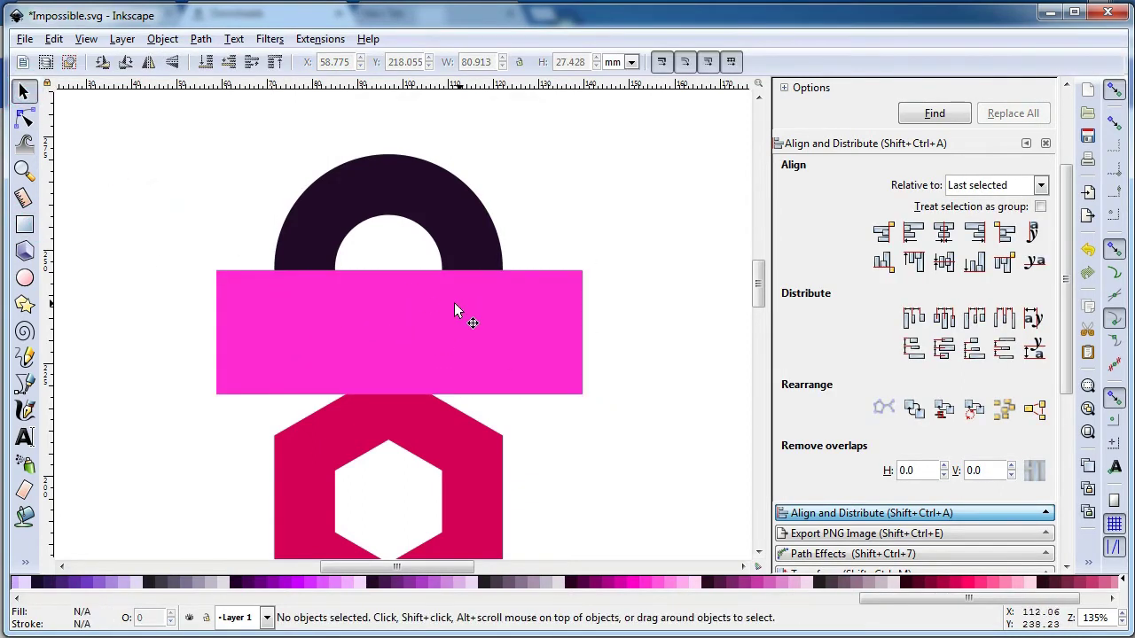
Step: Stretch the pink rectangle's lower edge downward so it extends beyond the bottom of the circular ring
{"action": "left_click", "coordinate": [425, 315]}
{"action": "key", "text": "z"}
{"action": "left_click_drag", "start_coordinate": [210, 195], "coordinate": [582, 436]}
{"action": "left_click", "coordinate": [24, 90]}
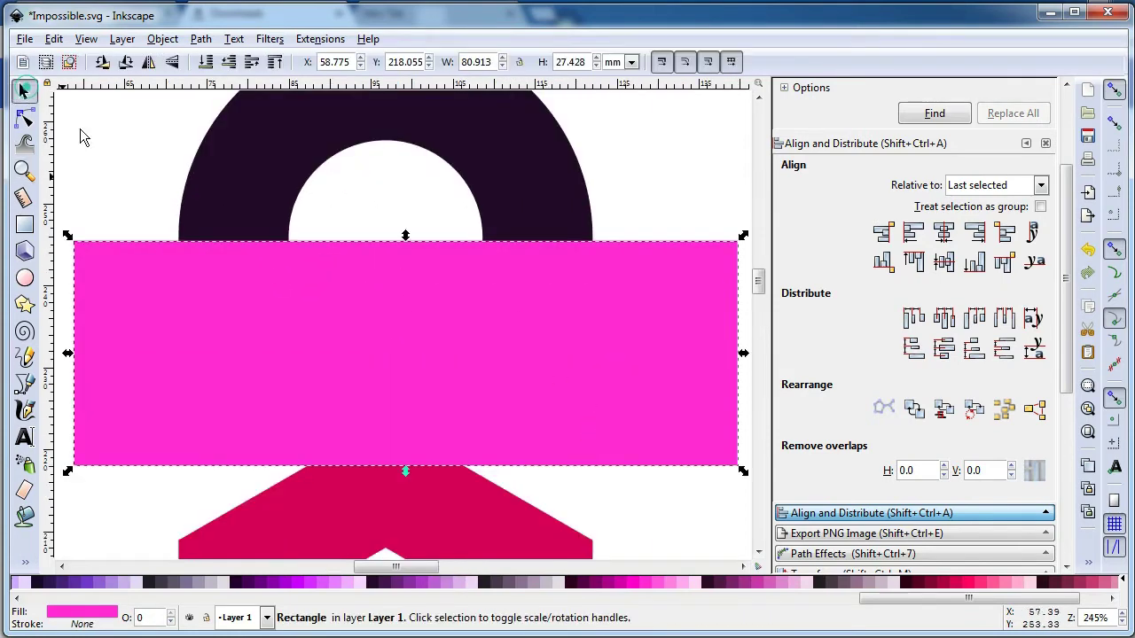
{"action": "left_click", "coordinate": [369, 354]}
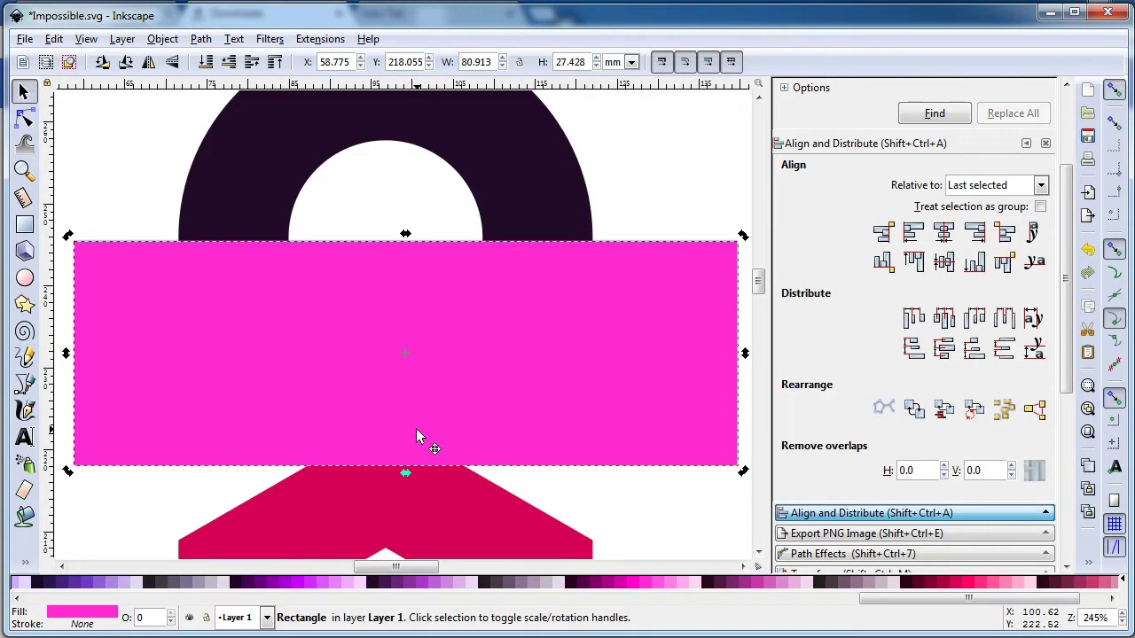
{"action": "left_click_drag", "start_coordinate": [406, 471], "coordinate": [405, 494]}
{"action": "left_click", "coordinate": [229, 192]}
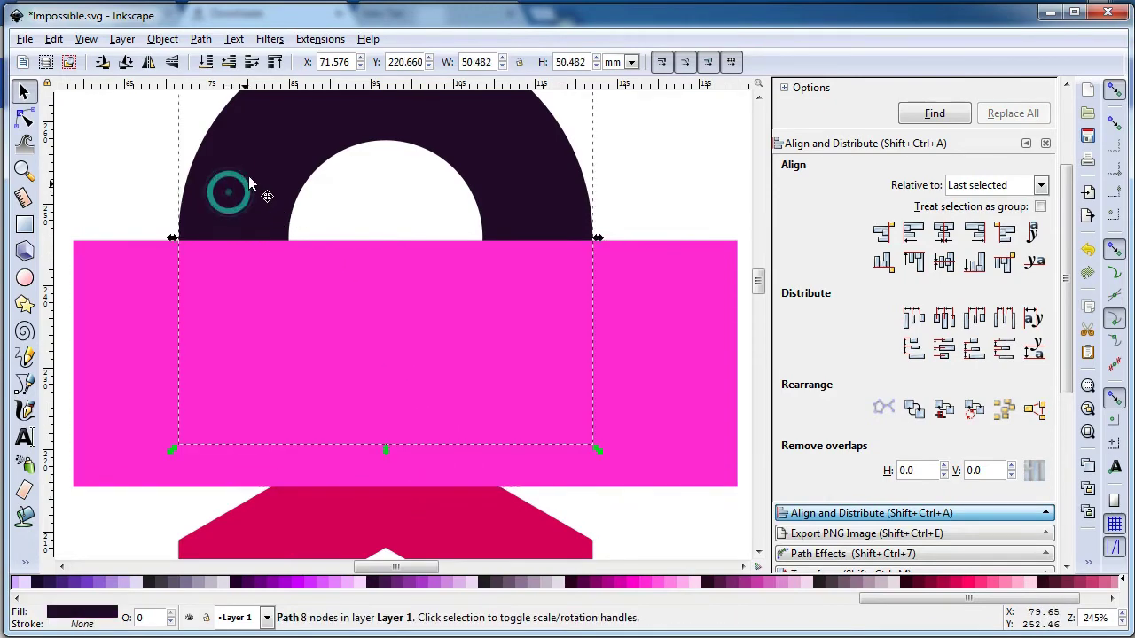
Step: Fine-tune the pink rectangle's upper edge to the ring's side nodes, making the rectangle about 30.2 mm high
{"action": "left_click", "coordinate": [370, 295]}
{"action": "left_click", "coordinate": [405, 235]}
{"action": "left_click_drag", "start_coordinate": [405, 237], "coordinate": [403, 230]}
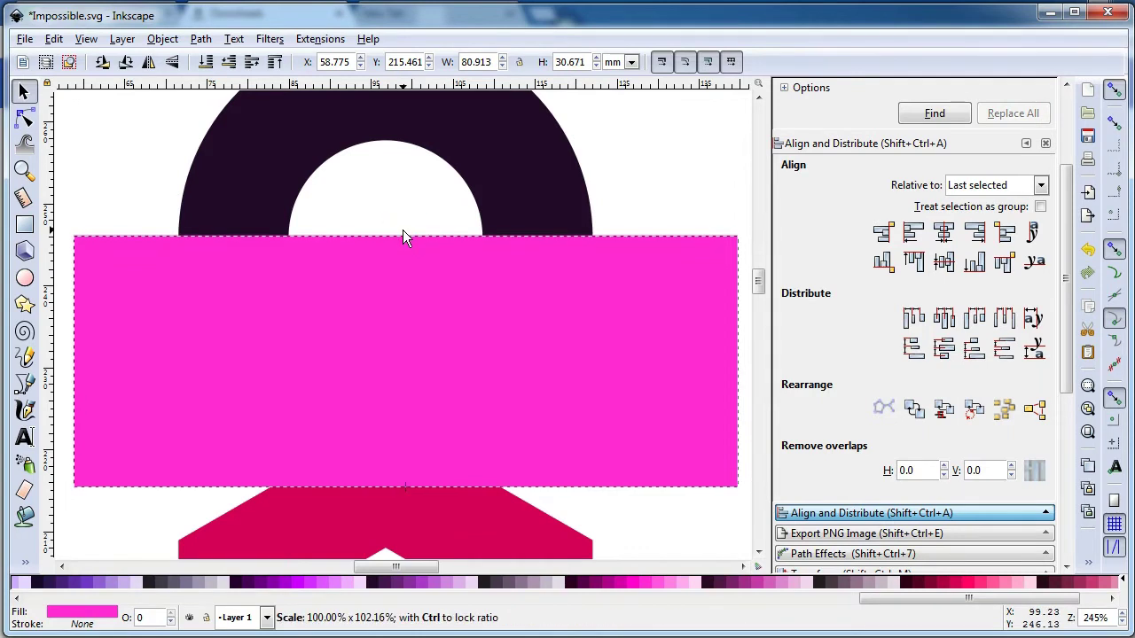
{"action": "left_click", "coordinate": [285, 157]}
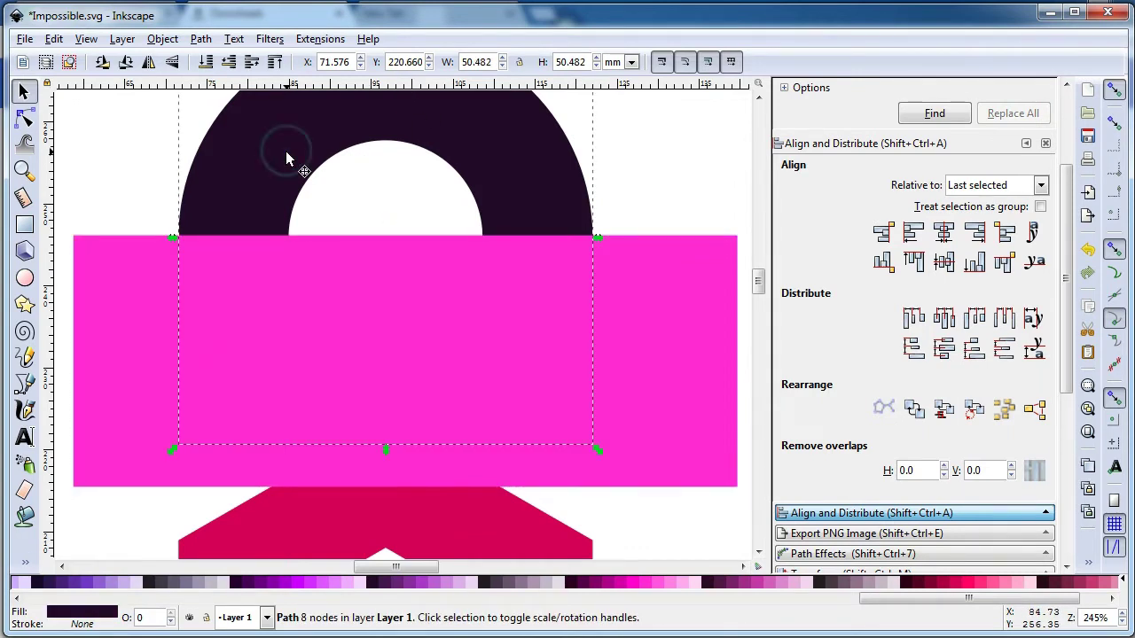
{"action": "left_click", "coordinate": [139, 301]}
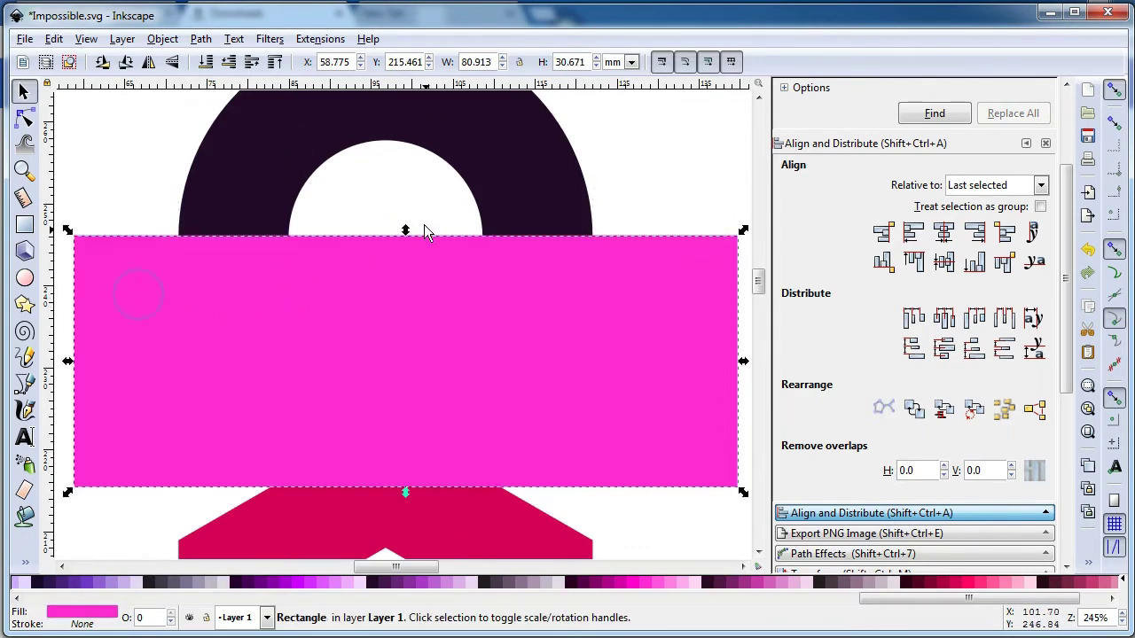
{"action": "left_click_drag", "start_coordinate": [405, 232], "coordinate": [405, 236]}
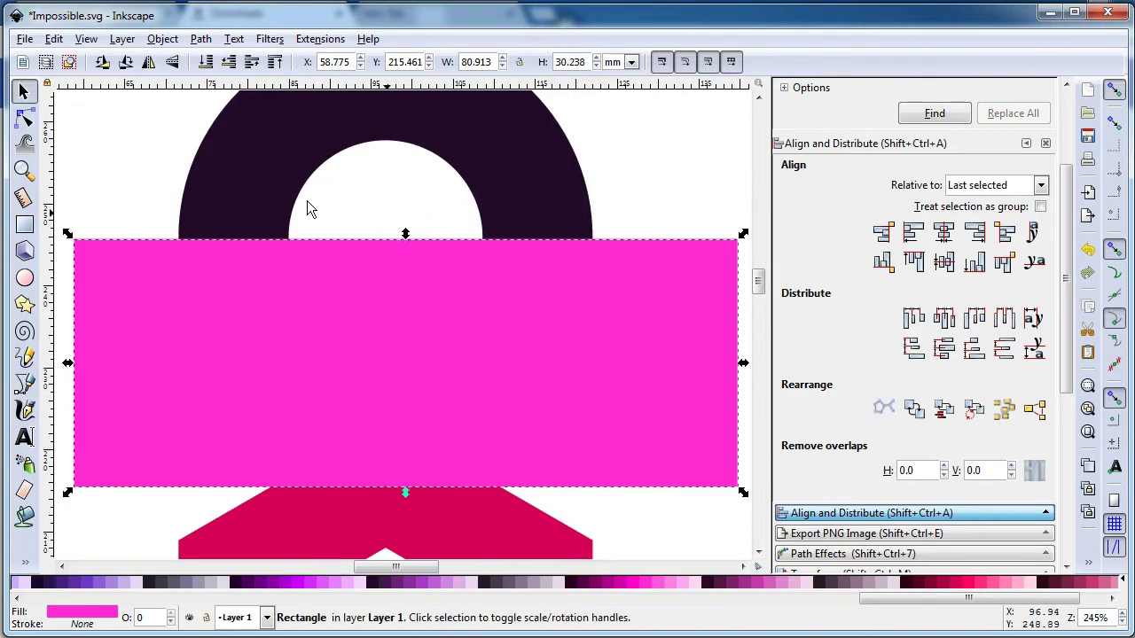
{"action": "left_click", "coordinate": [222, 197]}
Step: Subtract the pink rectangle from the dark circular ring with the Difference operation, leaving the upper half ring
{"action": "left_click", "coordinate": [275, 305]}
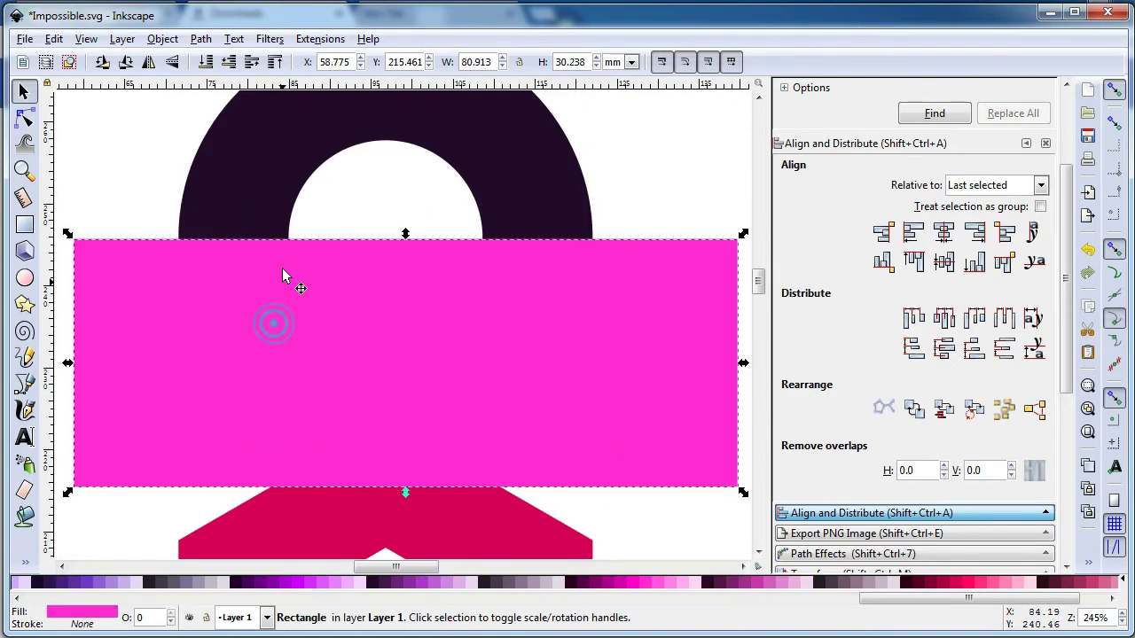
{"action": "left_click", "coordinate": [253, 188], "text": "shift"}
{"action": "left_click", "coordinate": [201, 39]}
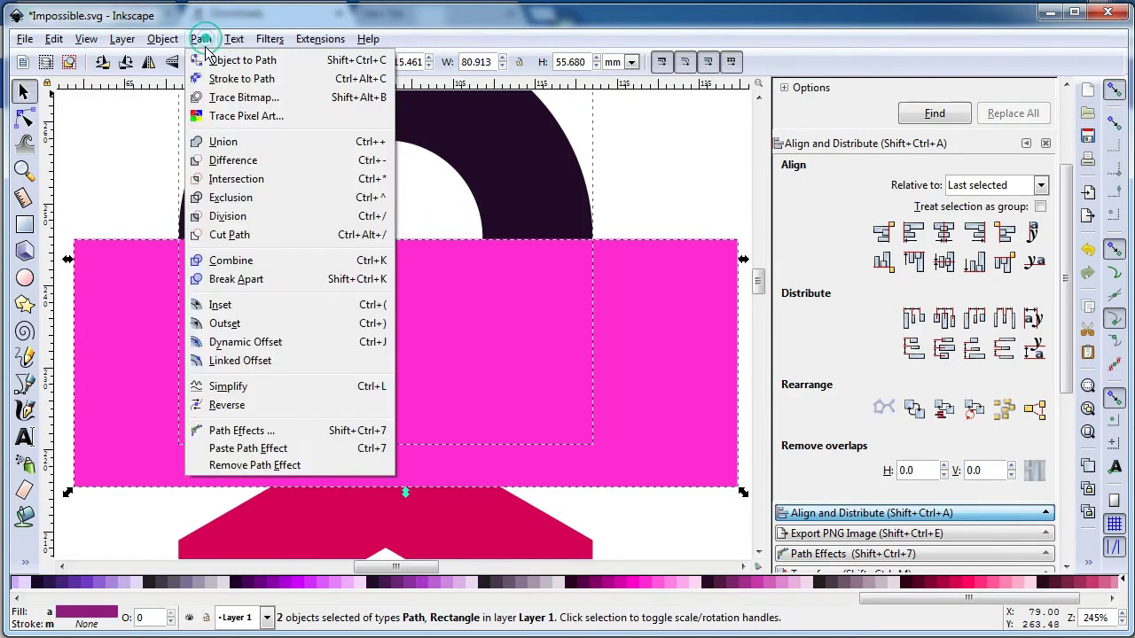
{"action": "left_click", "coordinate": [226, 160]}
{"action": "left_click", "coordinate": [626, 247]}
Step: Move the dark half ring down until the hexagon's peak sits inside its opening
{"action": "key", "text": "minus"}
{"action": "key", "text": "minus"}
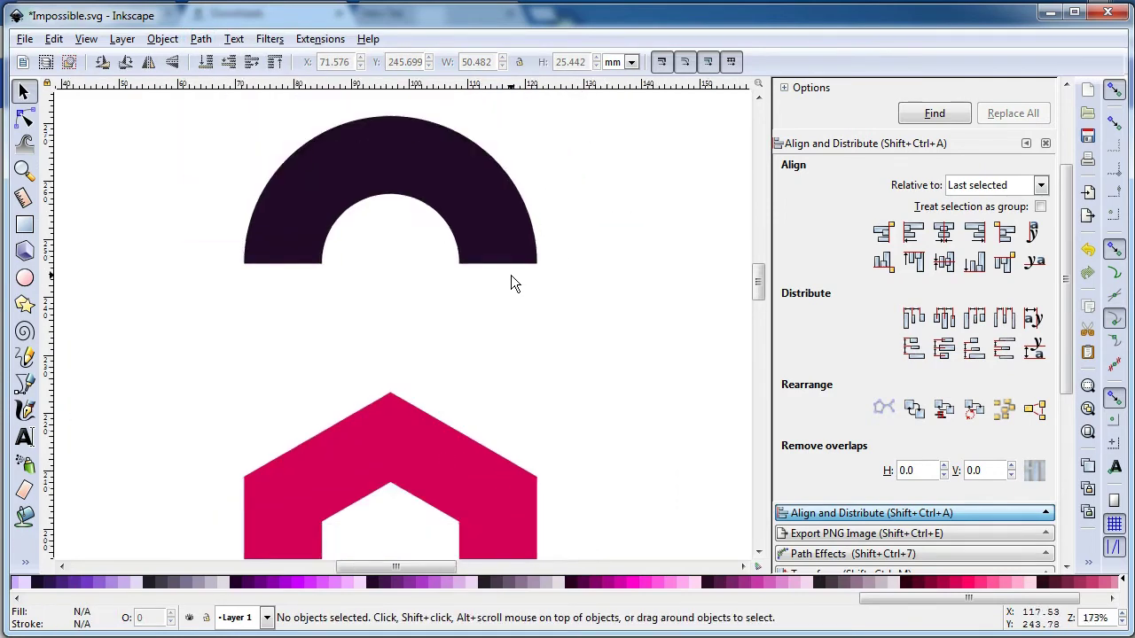
{"action": "left_click_drag", "start_coordinate": [757, 288], "coordinate": [756, 297]}
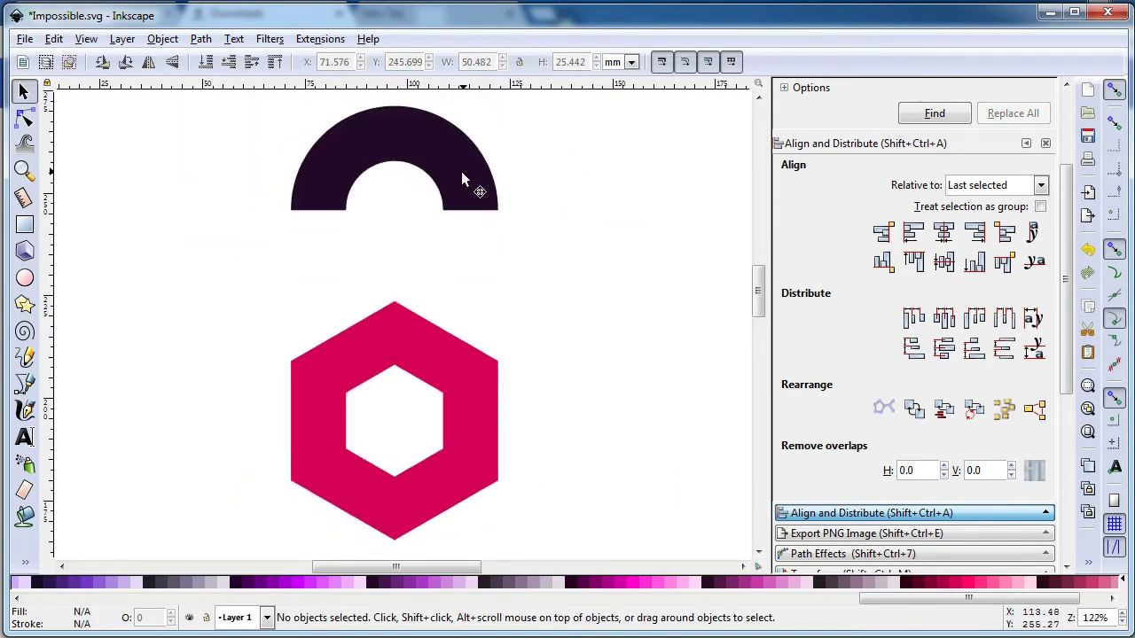
{"action": "left_click_drag", "start_coordinate": [460, 193], "coordinate": [461, 256]}
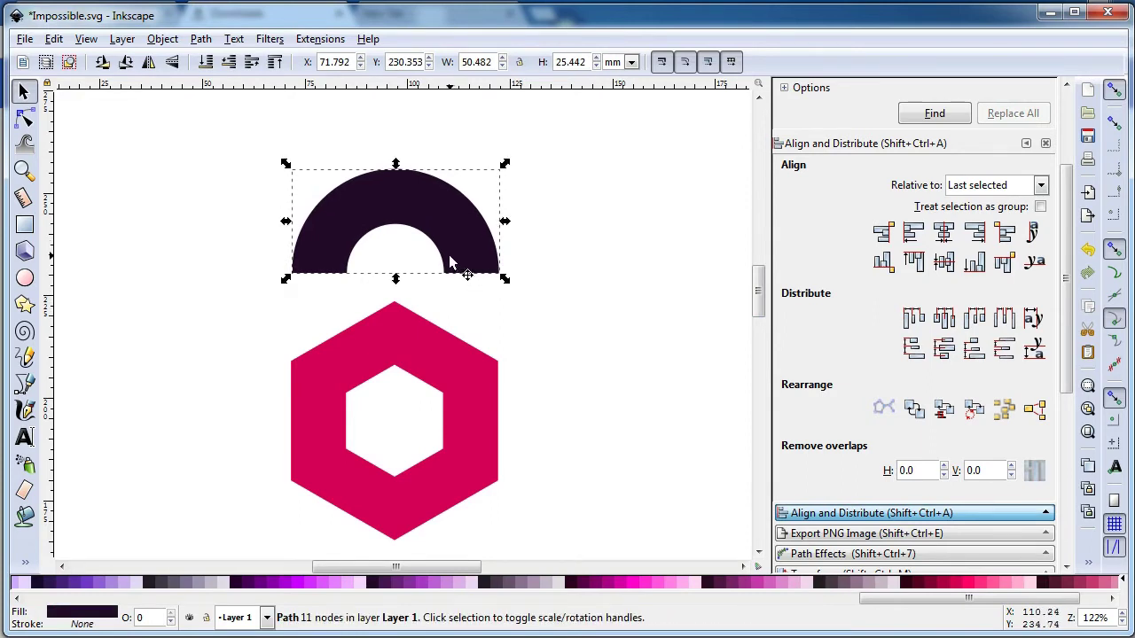
{"action": "left_click_drag", "start_coordinate": [452, 240], "coordinate": [451, 301]}
{"action": "left_click", "coordinate": [570, 299]}
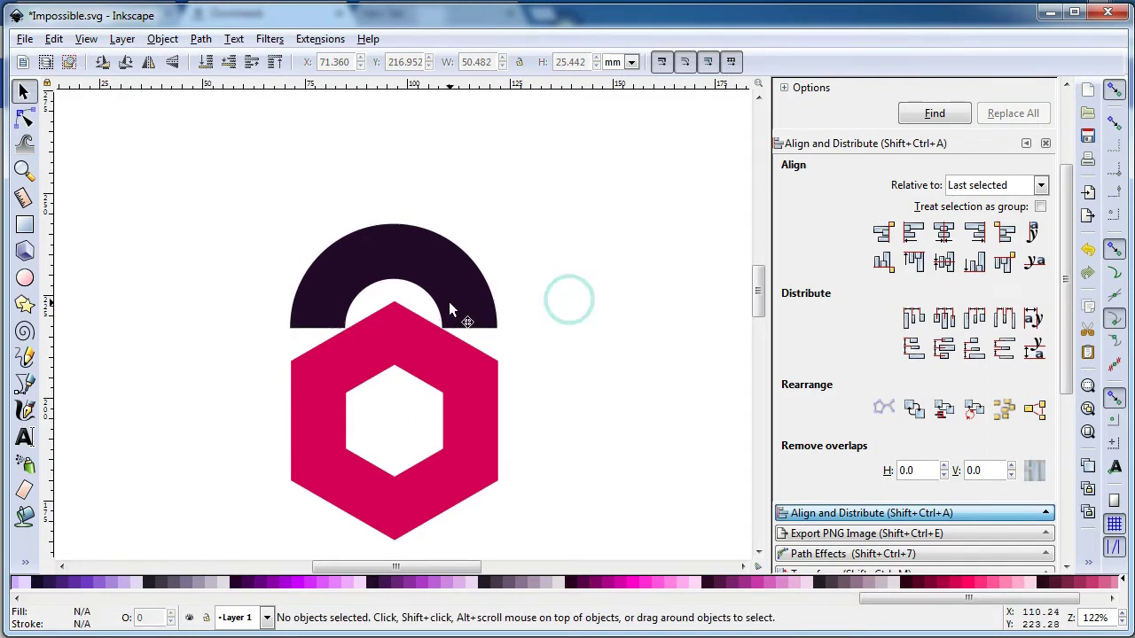
Step: Align the half ring and the hexagonal ring on a common vertical axis, relative to the last selected object
{"action": "left_click_drag", "start_coordinate": [756, 307], "coordinate": [758, 316]}
{"action": "left_click", "coordinate": [648, 318]}
{"action": "key", "text": "z"}
{"action": "left_click_drag", "start_coordinate": [213, 125], "coordinate": [610, 494]}
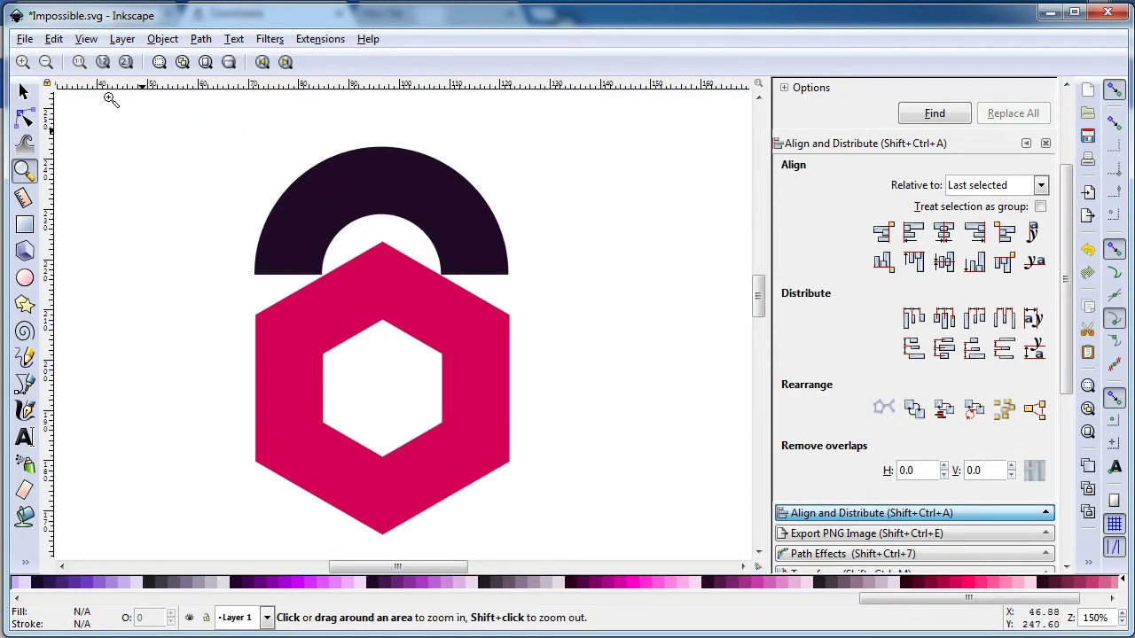
{"action": "left_click", "coordinate": [24, 91]}
{"action": "left_click", "coordinate": [435, 233]}
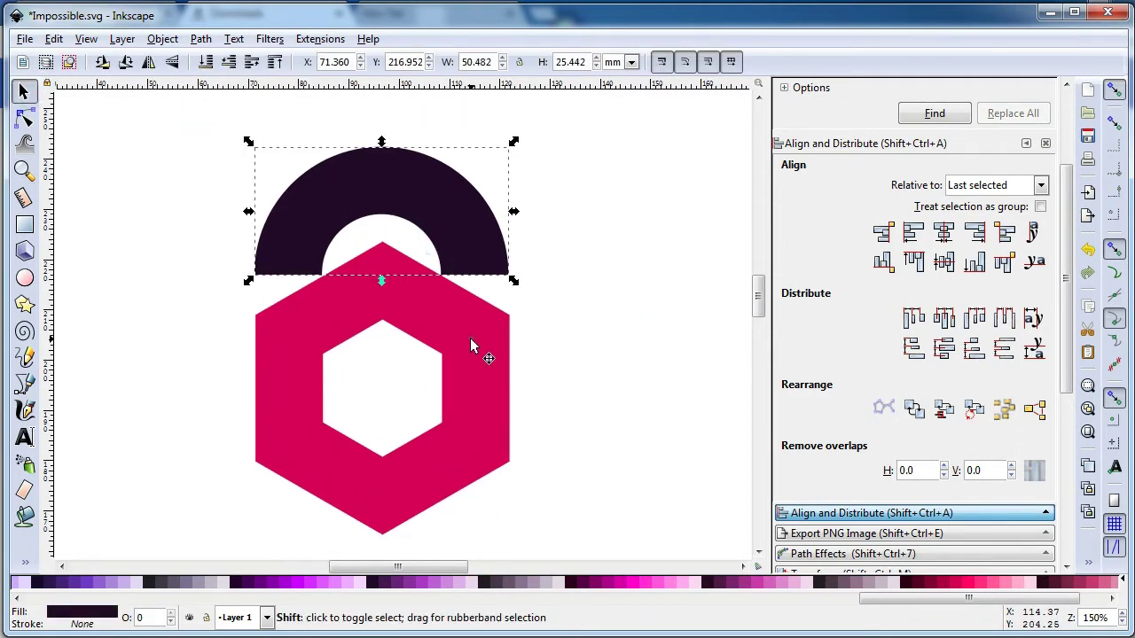
{"action": "left_click", "coordinate": [471, 340], "text": "shift"}
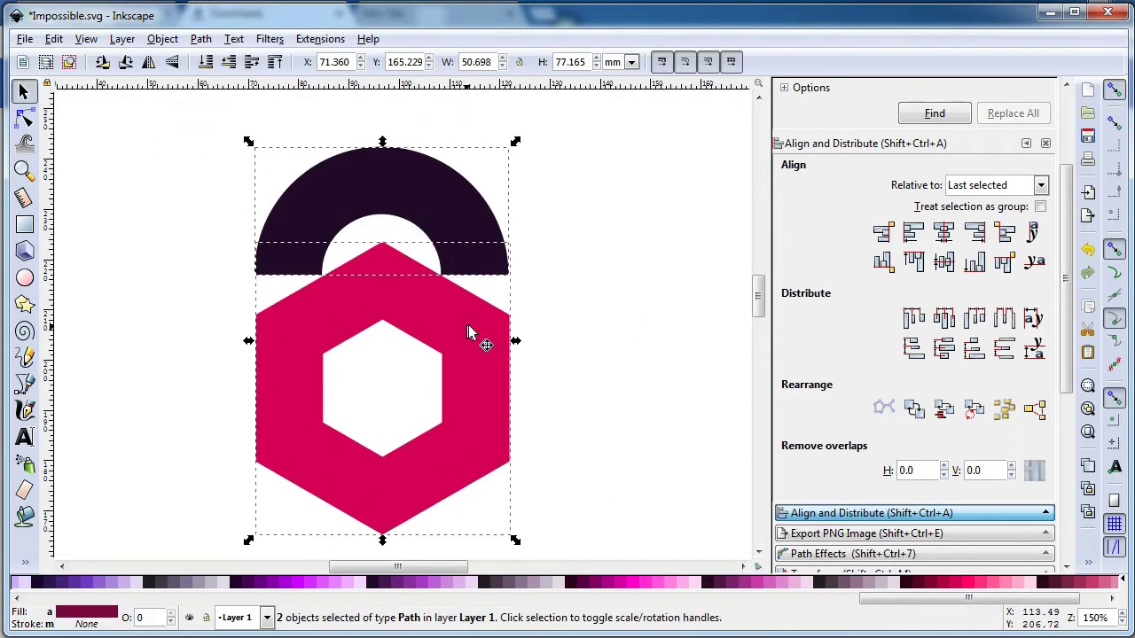
{"action": "left_click", "coordinate": [943, 232]}
{"action": "left_click", "coordinate": [593, 364]}
Step: Insert a node on the half ring's left flat end and snap it to the hexagon's lower-left outer corner
{"action": "left_click", "coordinate": [289, 253]}
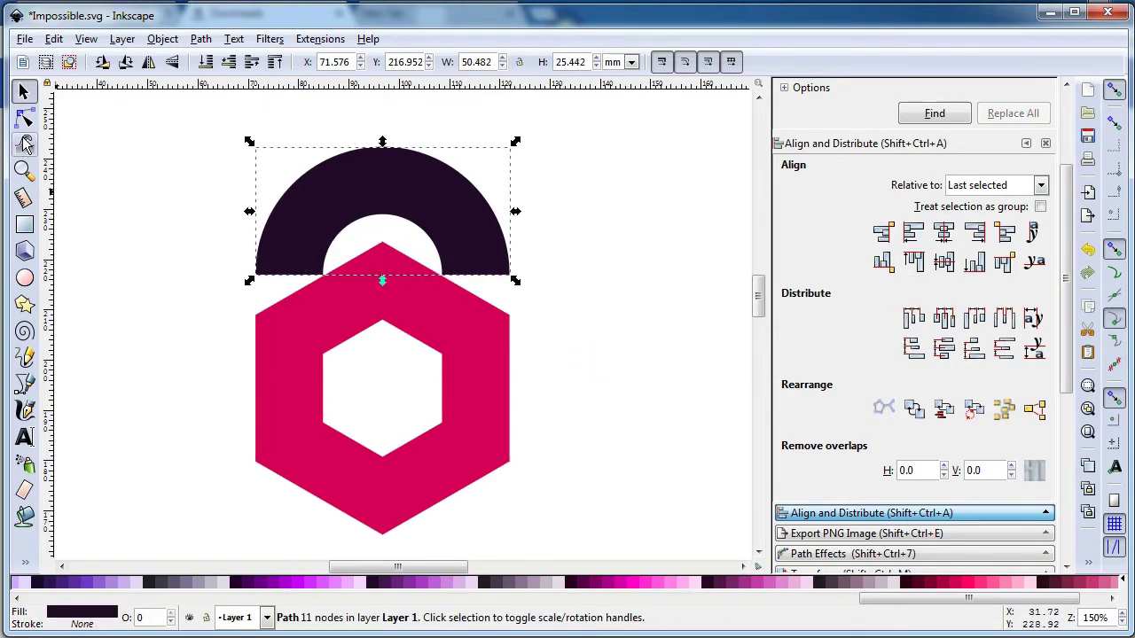
{"action": "left_click", "coordinate": [24, 117]}
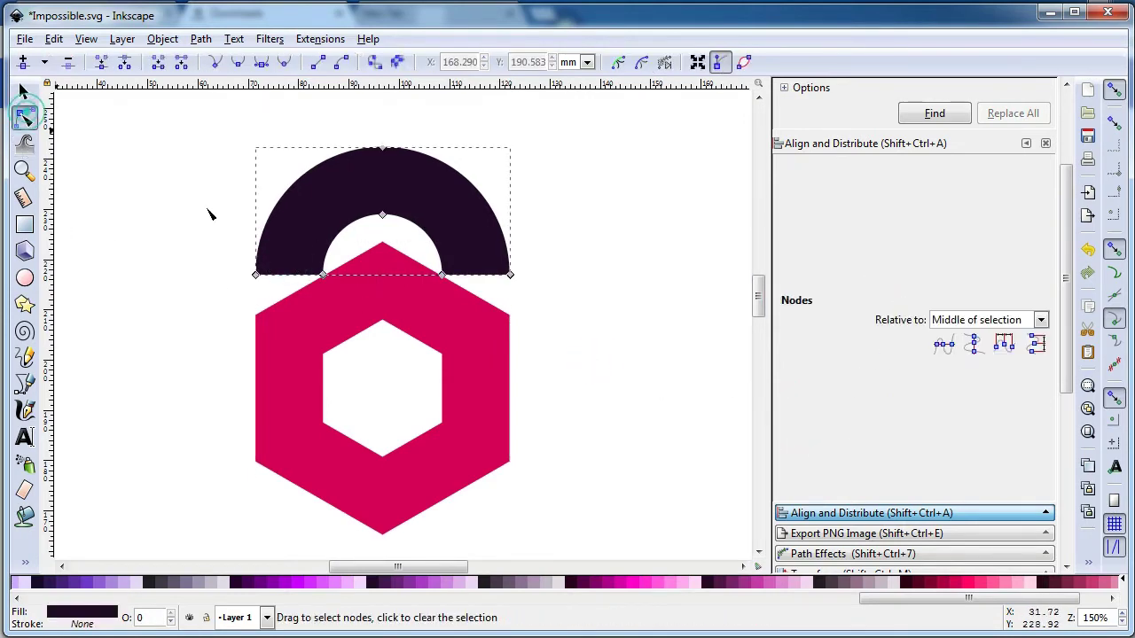
{"action": "double_click", "coordinate": [286, 275]}
{"action": "left_click_drag", "start_coordinate": [286, 278], "coordinate": [255, 461]}
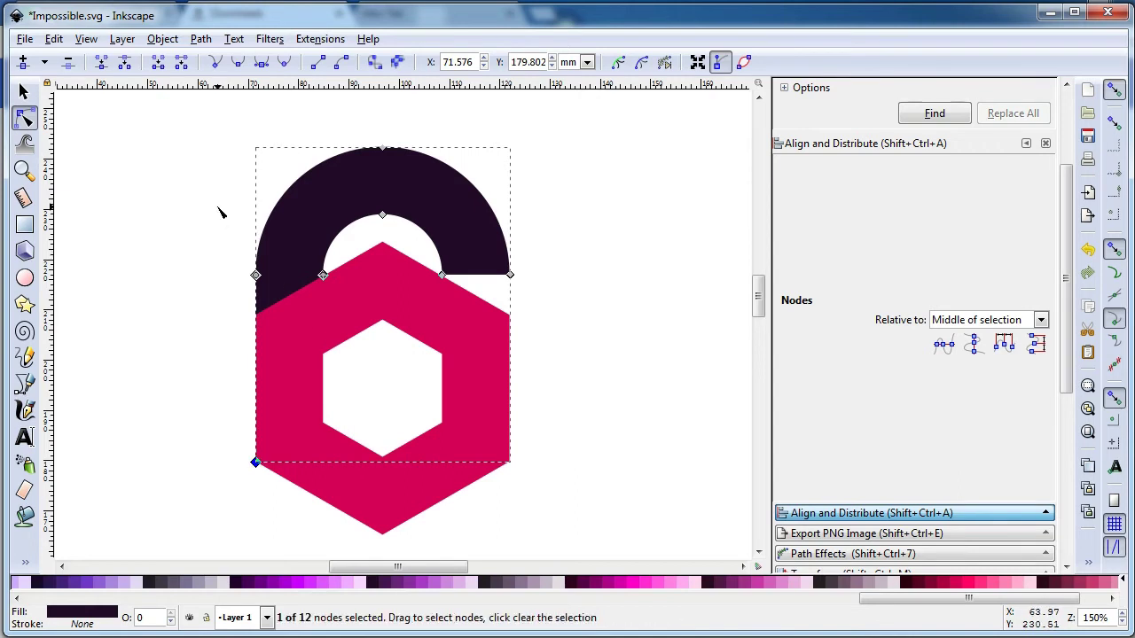
Step: Bring the dark half-ring shape in front of the hexagonal ring in the stacking order
{"action": "left_click", "coordinate": [24, 93]}
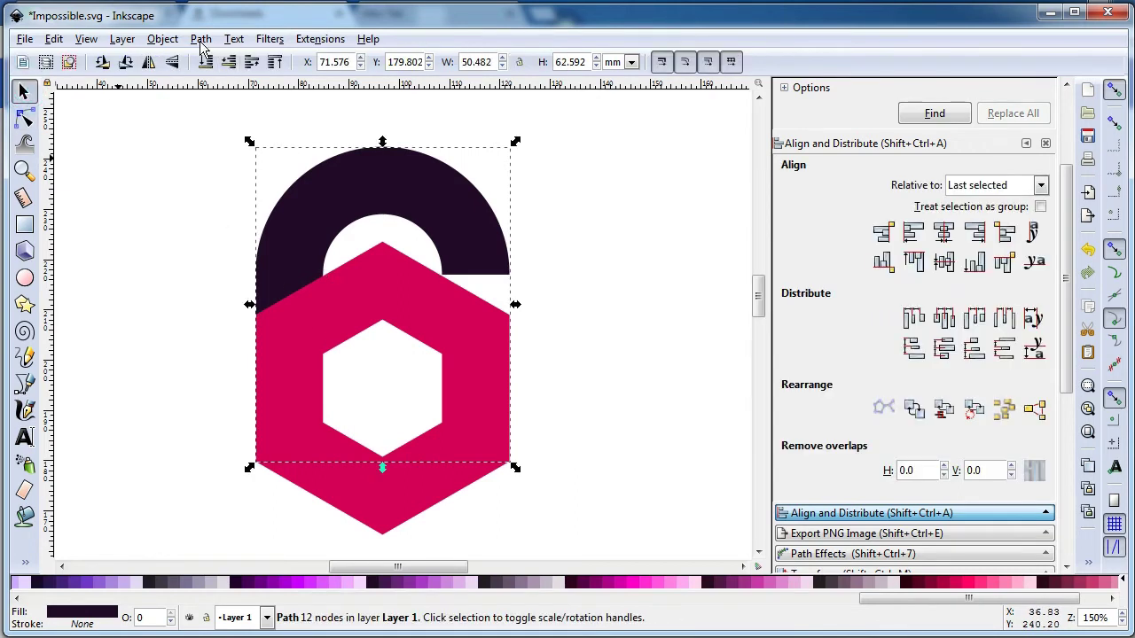
{"action": "left_click", "coordinate": [201, 39]}
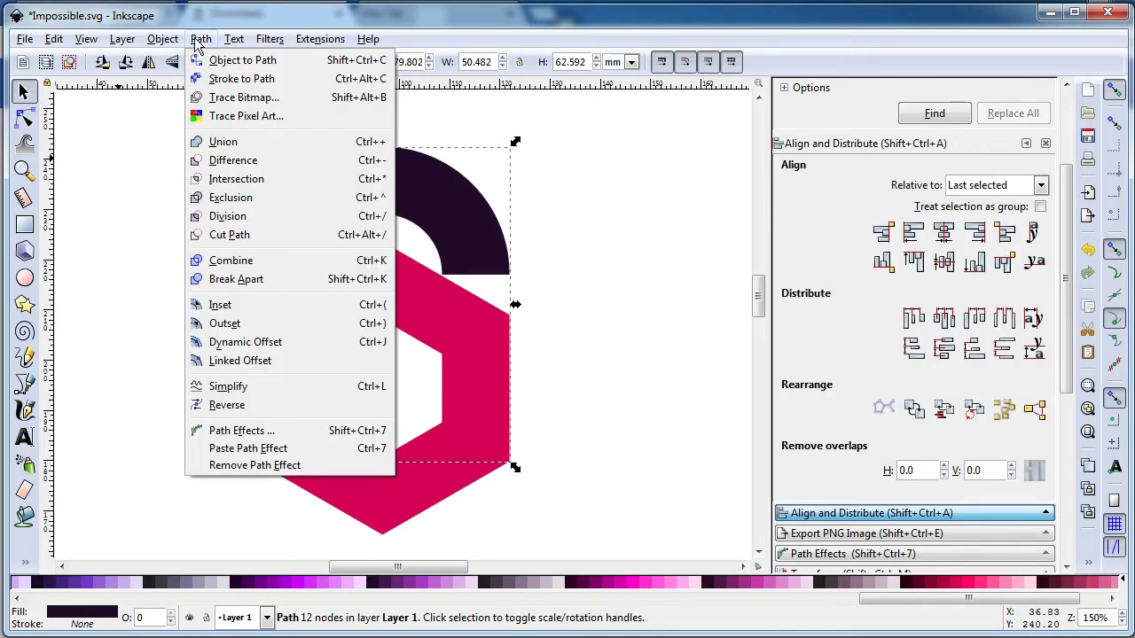
{"action": "left_click", "coordinate": [255, 18]}
{"action": "left_click", "coordinate": [164, 39]}
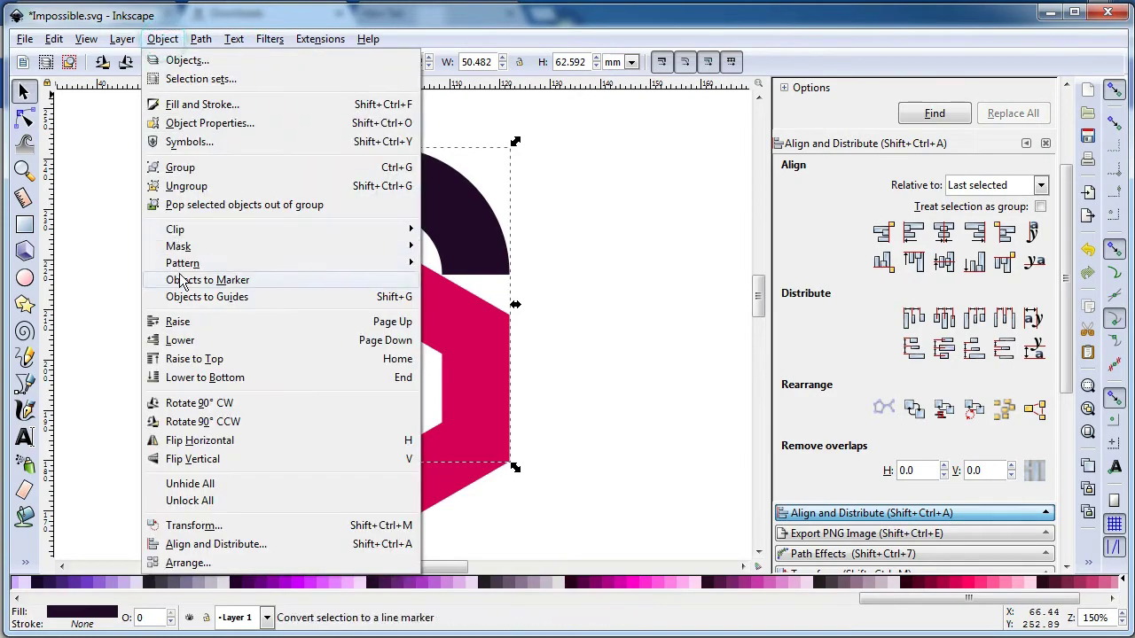
{"action": "left_click", "coordinate": [211, 348]}
Step: Add a node on the left leg's slanted edge and snap it to the lower-left corner of the hexagonal hole
{"action": "key", "text": "n"}
{"action": "double_click", "coordinate": [315, 296]}
{"action": "left_click_drag", "start_coordinate": [316, 296], "coordinate": [324, 426]}
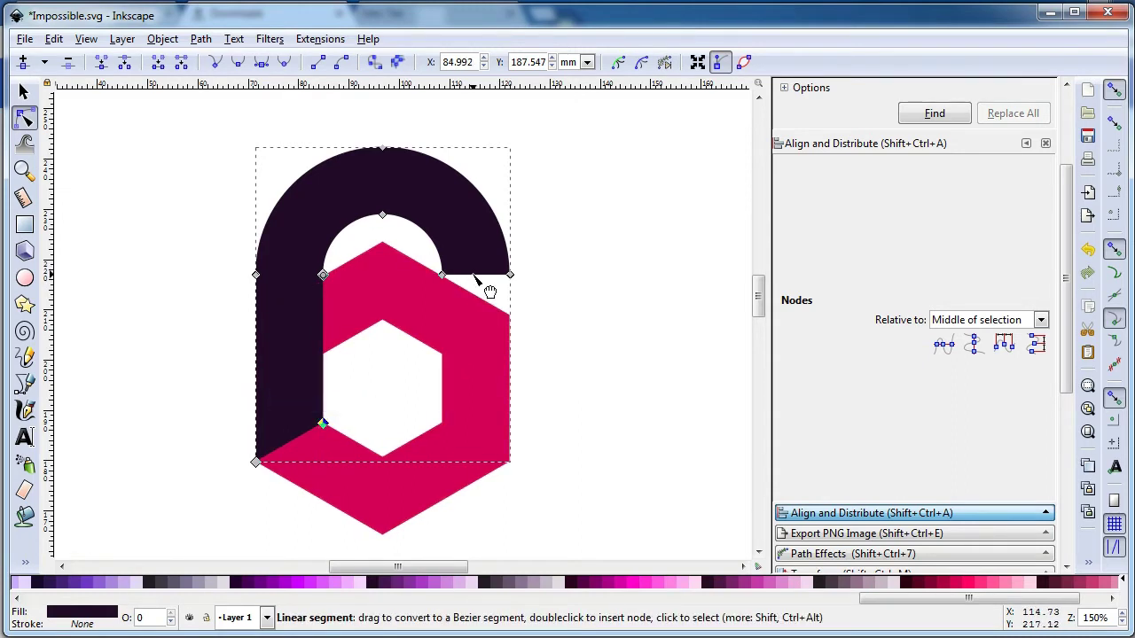
Step: Extend the right leg with two new nodes snapped to the lower-right corners of the hexagonal hole and the hexagon's outline
{"action": "left_click_drag", "start_coordinate": [471, 276], "coordinate": [441, 424]}
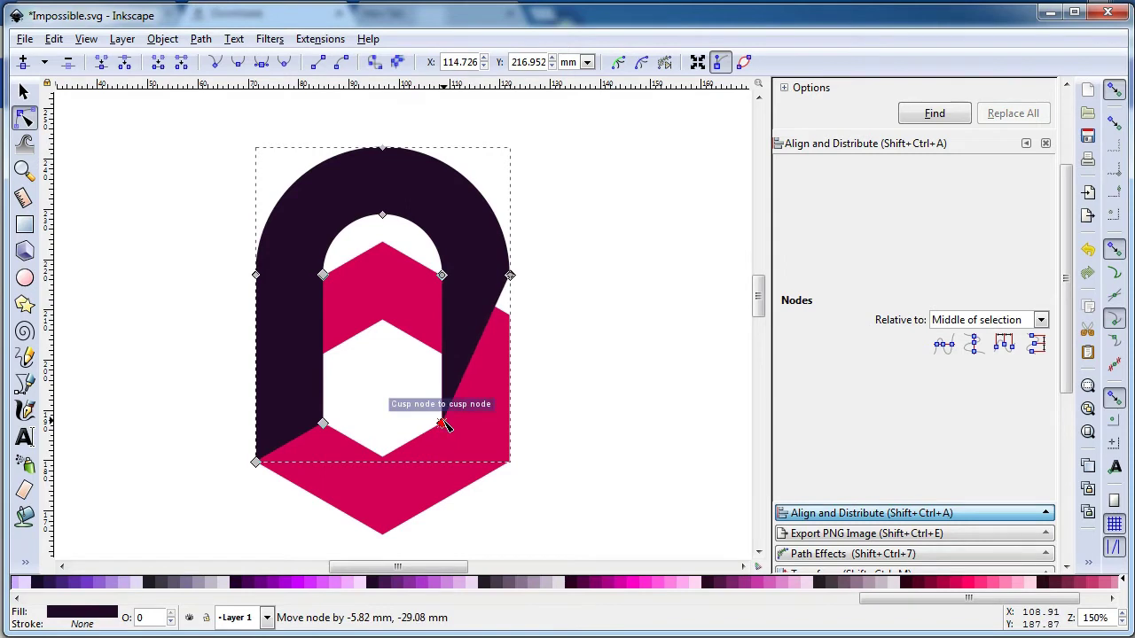
{"action": "left_click_drag", "start_coordinate": [496, 302], "coordinate": [511, 461]}
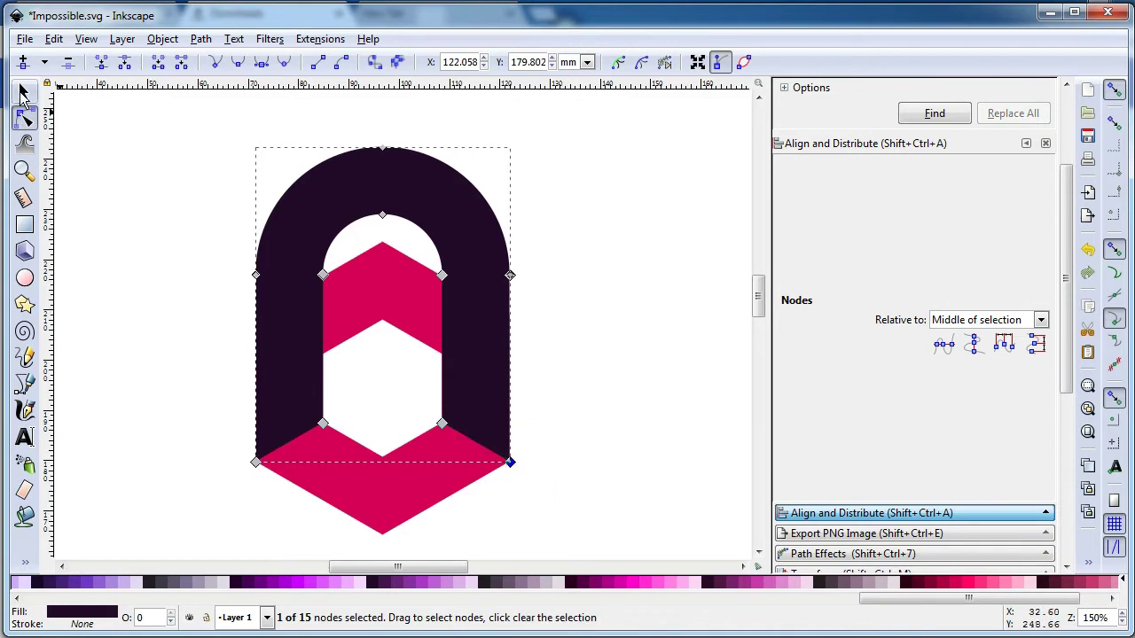
{"action": "left_click", "coordinate": [24, 91]}
{"action": "left_click", "coordinate": [125, 183]}
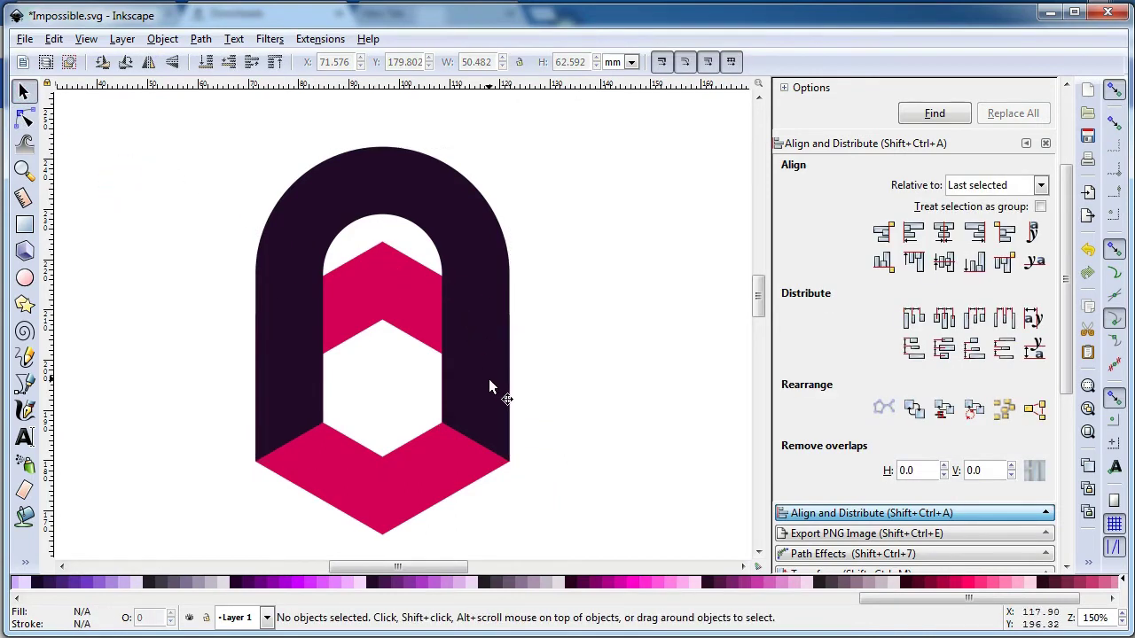
Step: Duplicate the dark arch and fill the copy with magenta
{"action": "key", "text": "minus"}
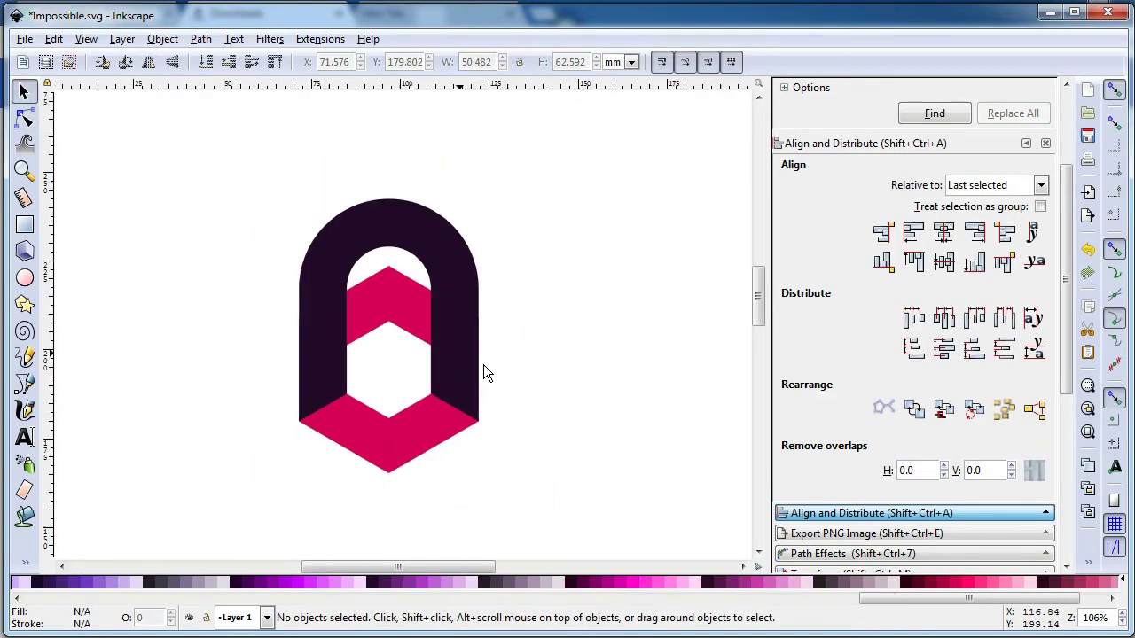
{"action": "left_click", "coordinate": [527, 320]}
{"action": "key", "text": "z"}
{"action": "left_click_drag", "start_coordinate": [241, 160], "coordinate": [538, 502]}
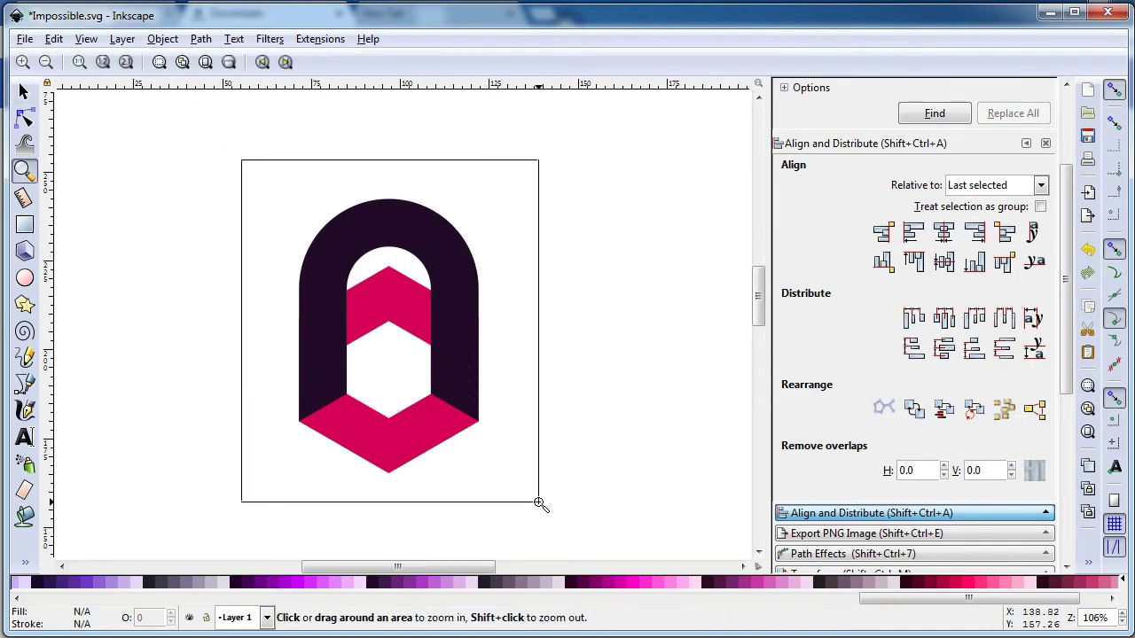
{"action": "left_click", "coordinate": [24, 91]}
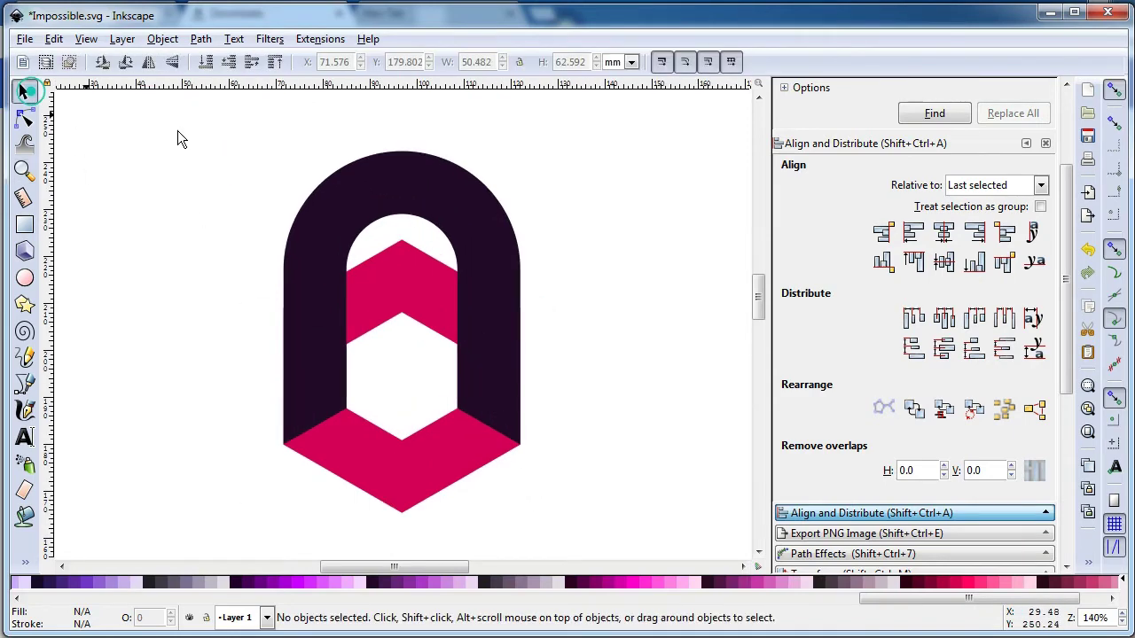
{"action": "right_click", "coordinate": [412, 190]}
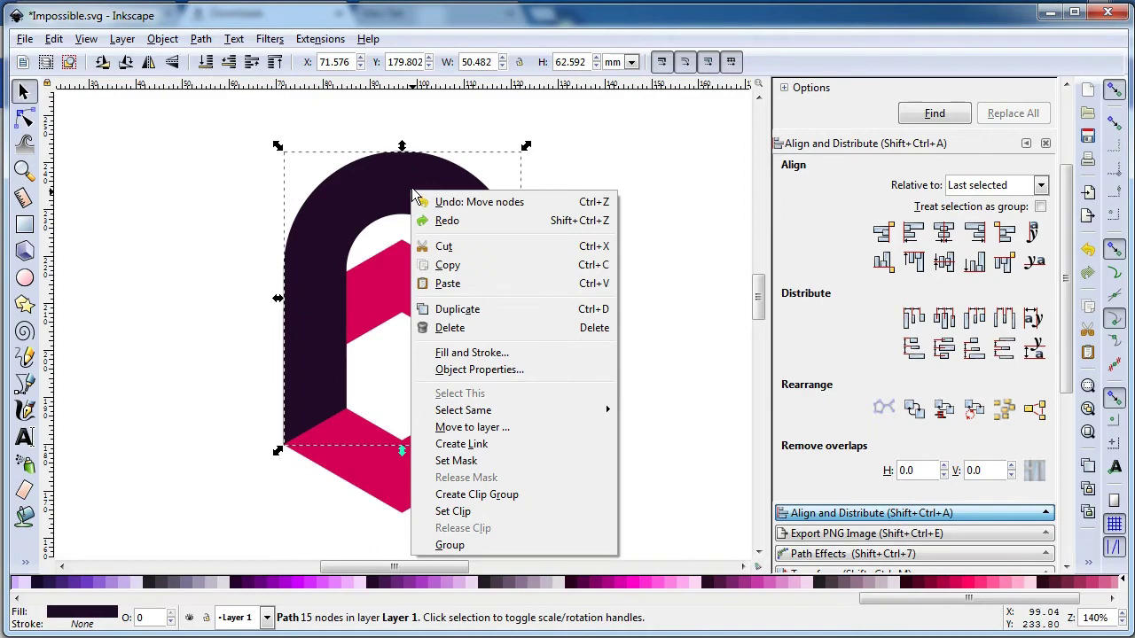
{"action": "left_click", "coordinate": [457, 310]}
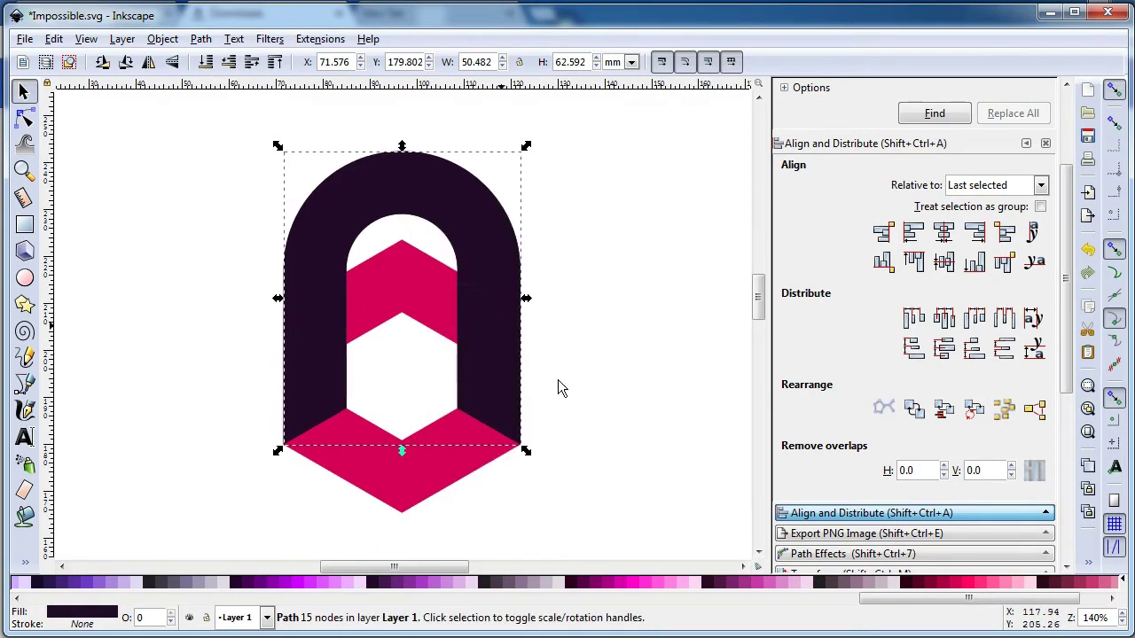
{"action": "left_click", "coordinate": [620, 579]}
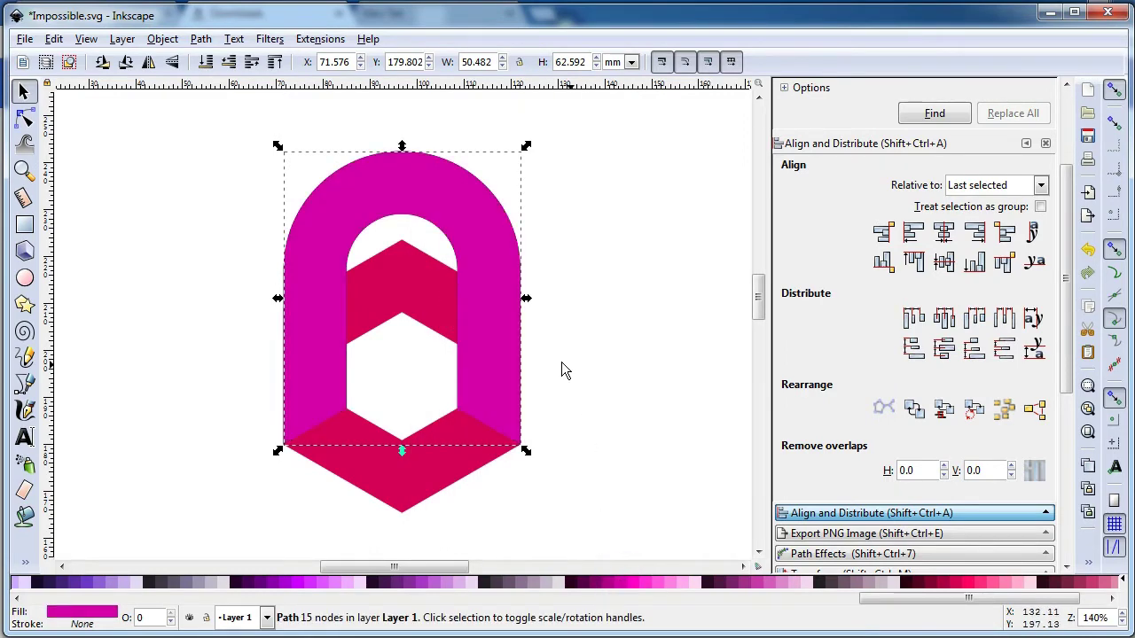
Step: Duplicate the magenta arch and fill the new copy with very dark maroon
{"action": "right_click", "coordinate": [476, 255]}
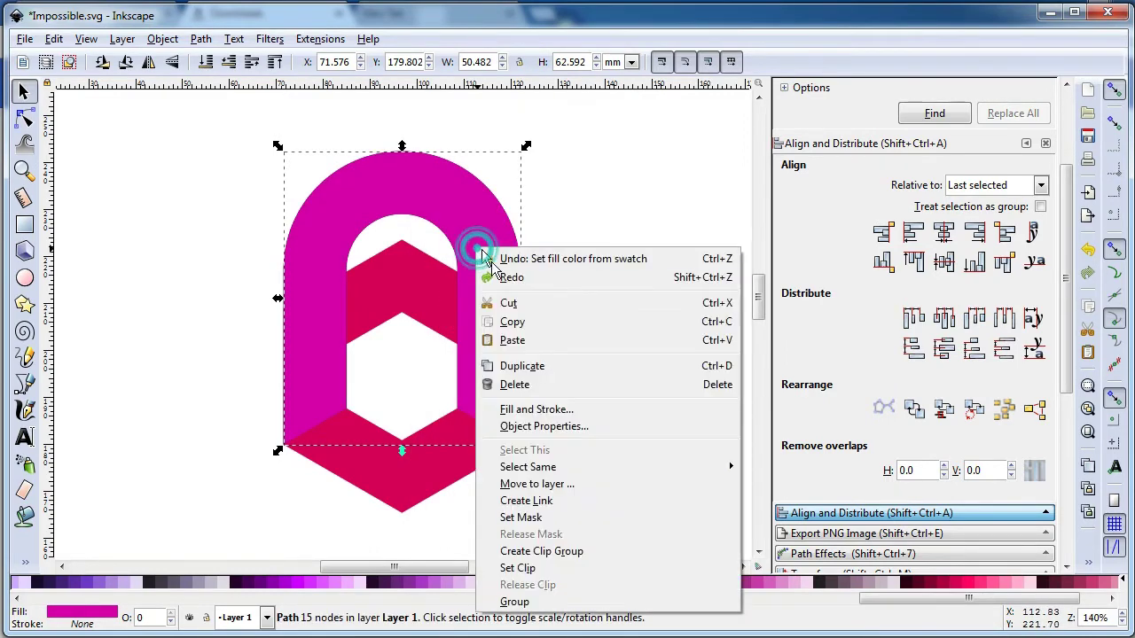
{"action": "left_click", "coordinate": [523, 372]}
{"action": "left_click", "coordinate": [900, 581]}
Step: Move the very dark maroon arch about 14 mm to the left and subtract it from the magenta arch
{"action": "left_click_drag", "start_coordinate": [494, 321], "coordinate": [424, 321]}
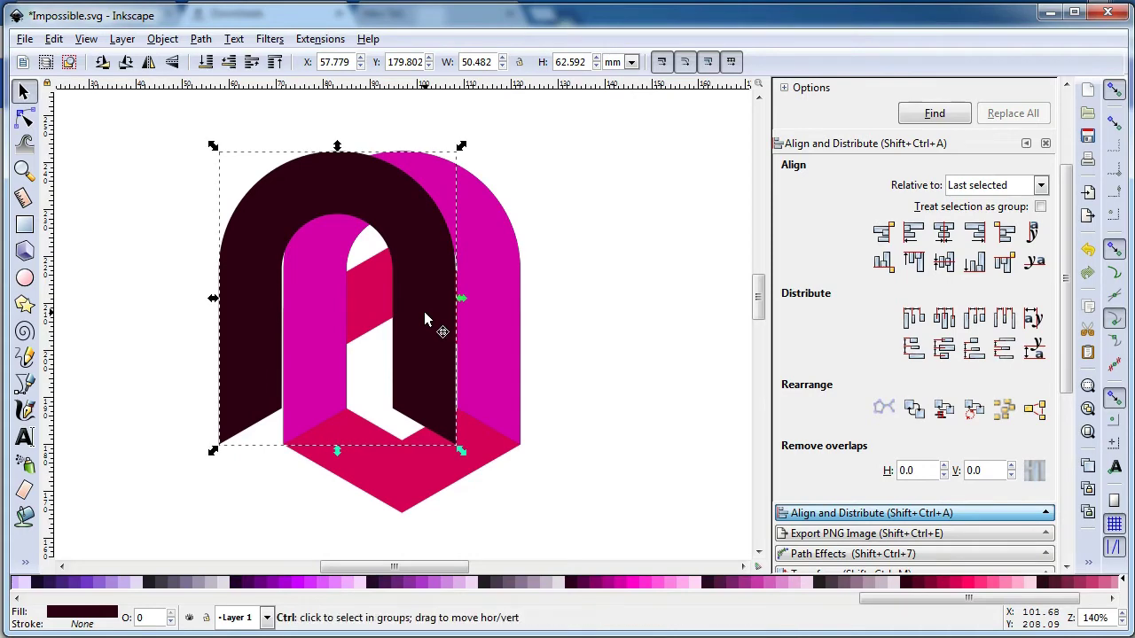
{"action": "left_click", "coordinate": [482, 332], "text": "shift"}
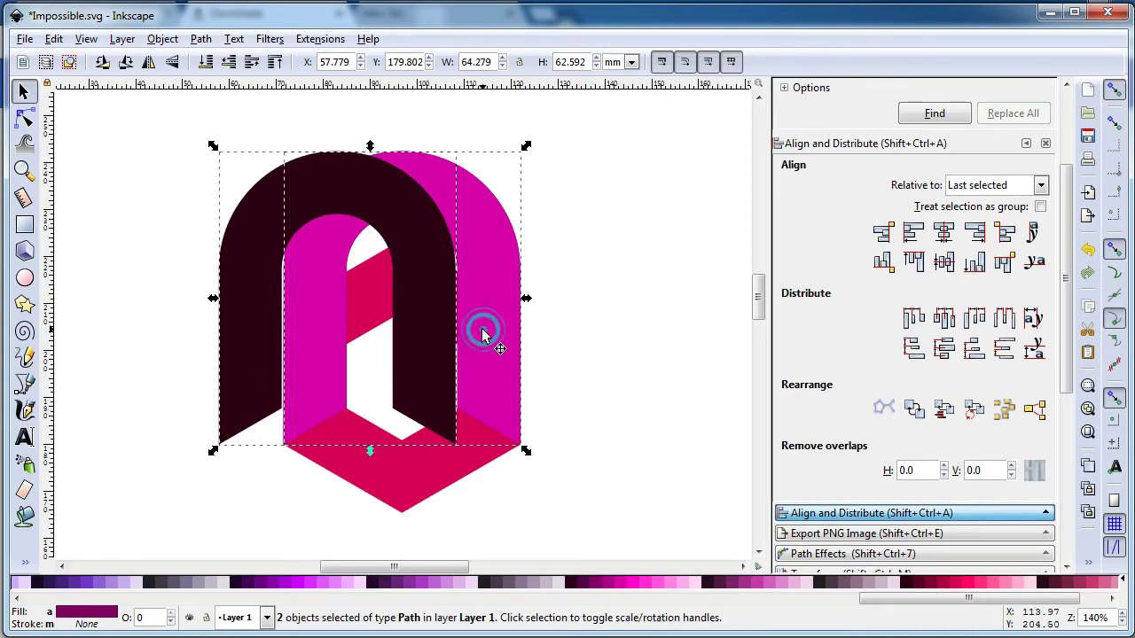
{"action": "left_click", "coordinate": [201, 39]}
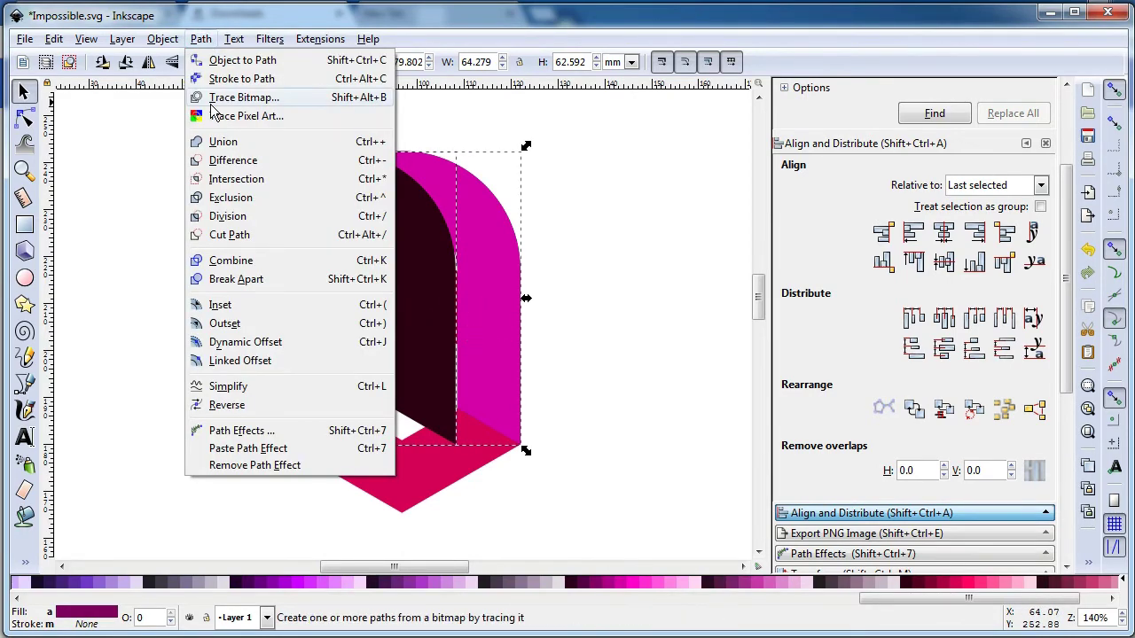
{"action": "left_click", "coordinate": [222, 160]}
{"action": "left_click", "coordinate": [616, 259]}
Step: Delete the nodes of the cut magenta arch's left piece, keeping only its right strip, and save the drawing
{"action": "left_click", "coordinate": [323, 277]}
{"action": "left_click", "coordinate": [24, 118]}
{"action": "left_click_drag", "start_coordinate": [213, 185], "coordinate": [379, 456]}
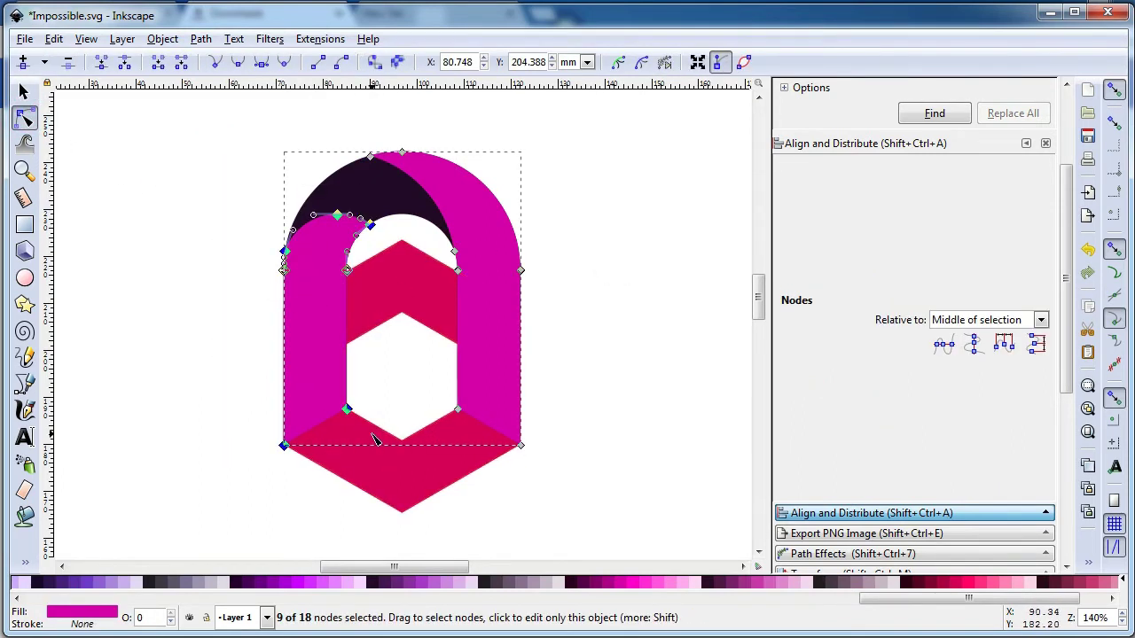
{"action": "key", "text": "Delete"}
{"action": "left_click", "coordinate": [24, 91]}
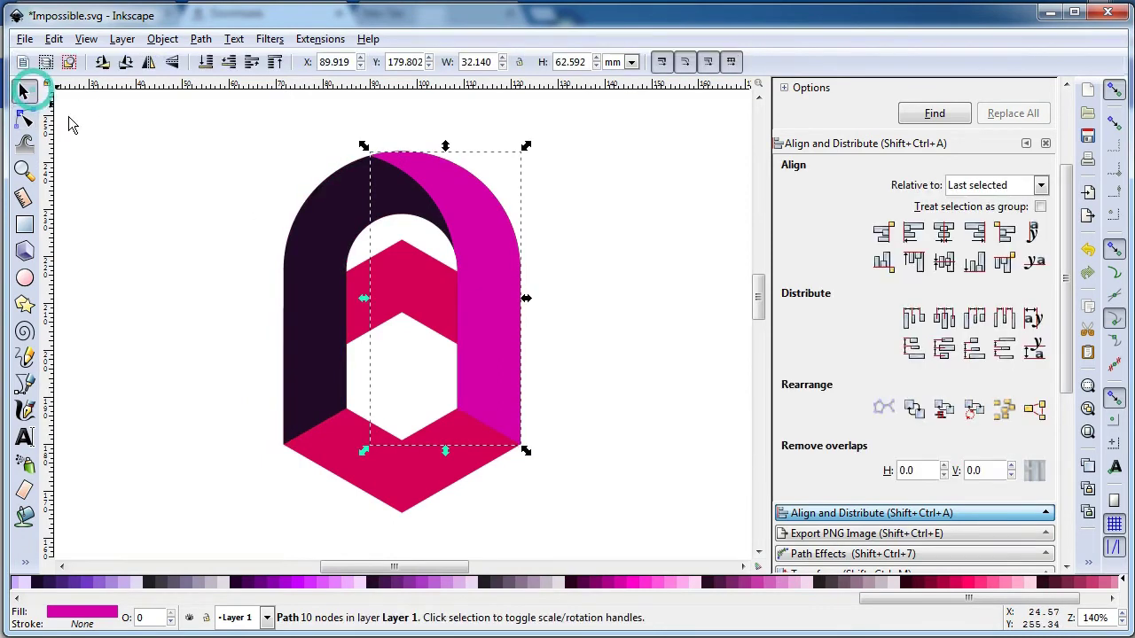
{"action": "left_click", "coordinate": [181, 195]}
{"action": "left_click", "coordinate": [582, 303]}
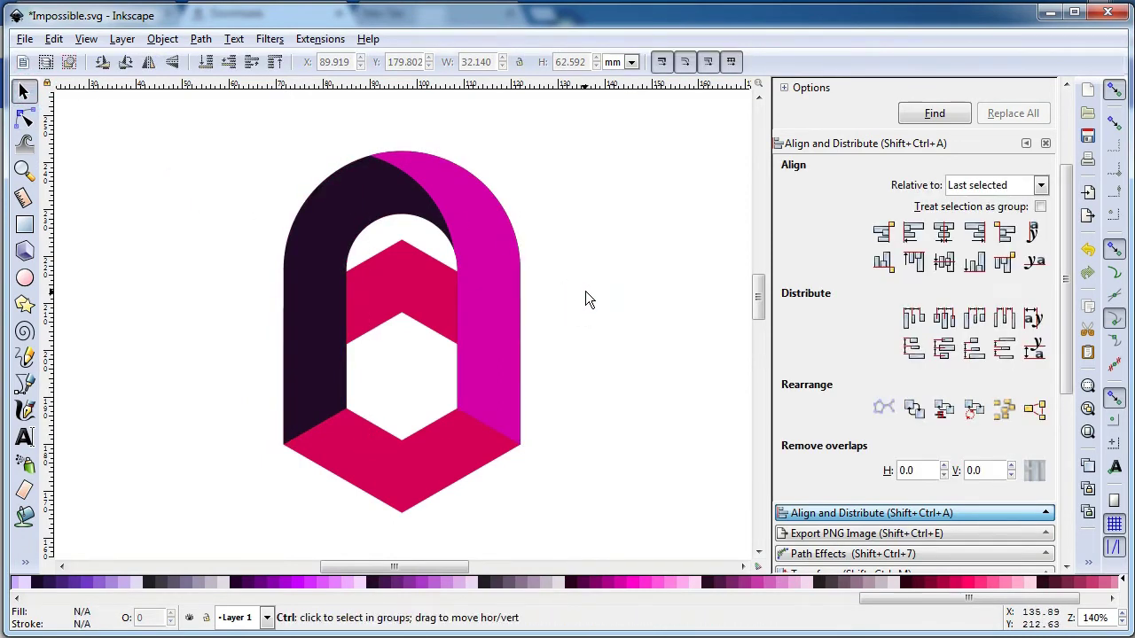
{"action": "key", "text": "ctrl+s"}
{"action": "left_click", "coordinate": [590, 293]}
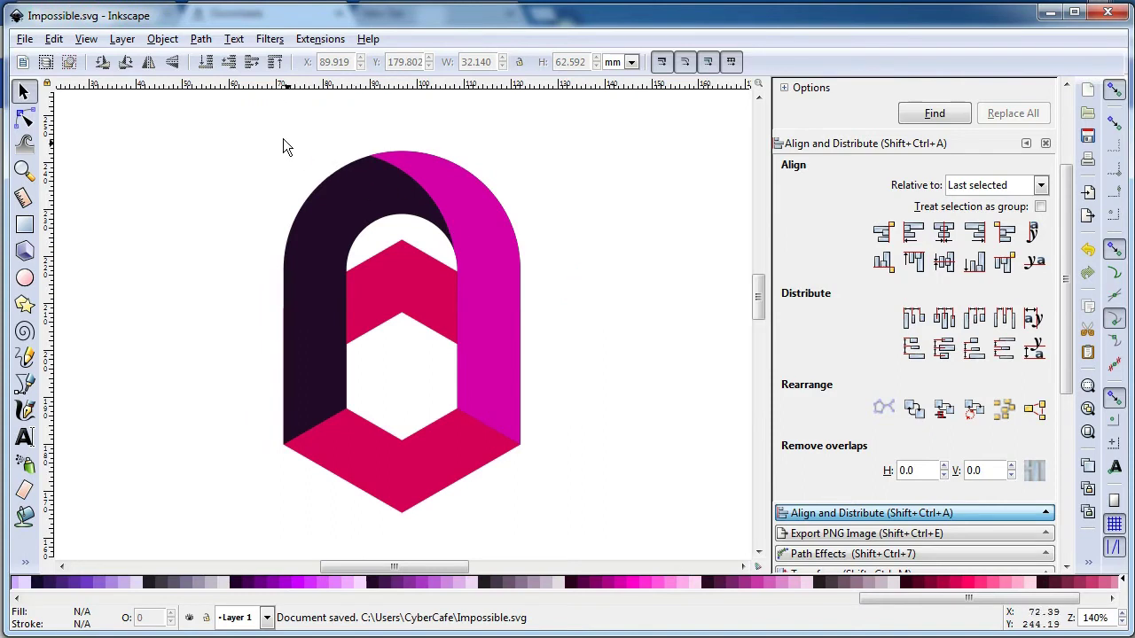
{"action": "left_click", "coordinate": [224, 109]}
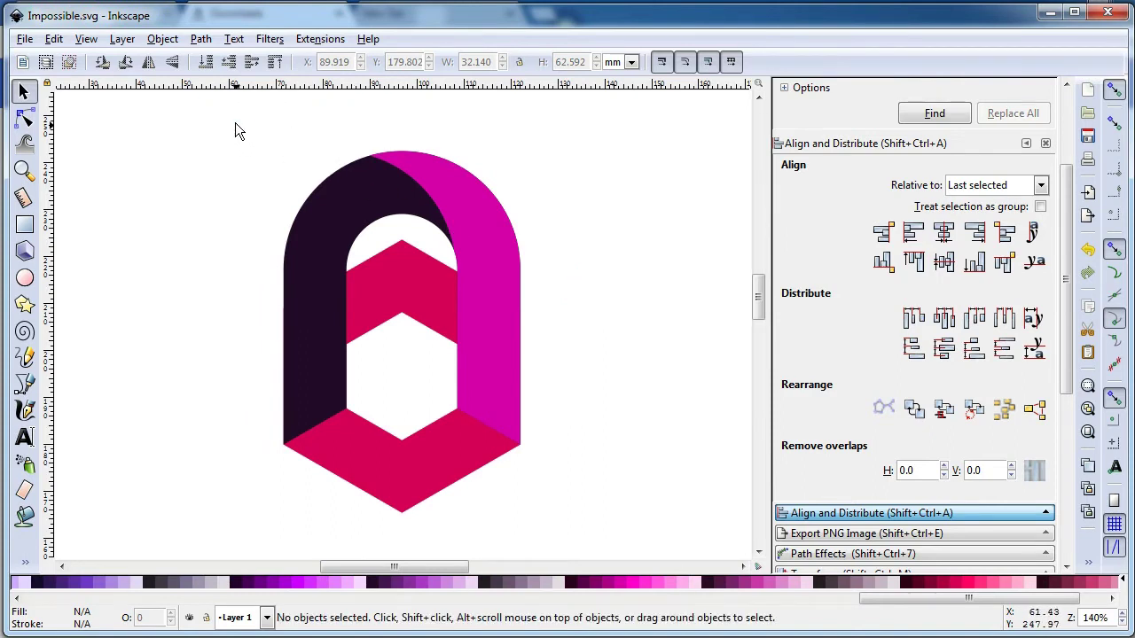
Step: Group the dark arch with the magenta strip, leaving the hexagonal ring out
{"action": "left_click_drag", "start_coordinate": [205, 105], "coordinate": [632, 466]}
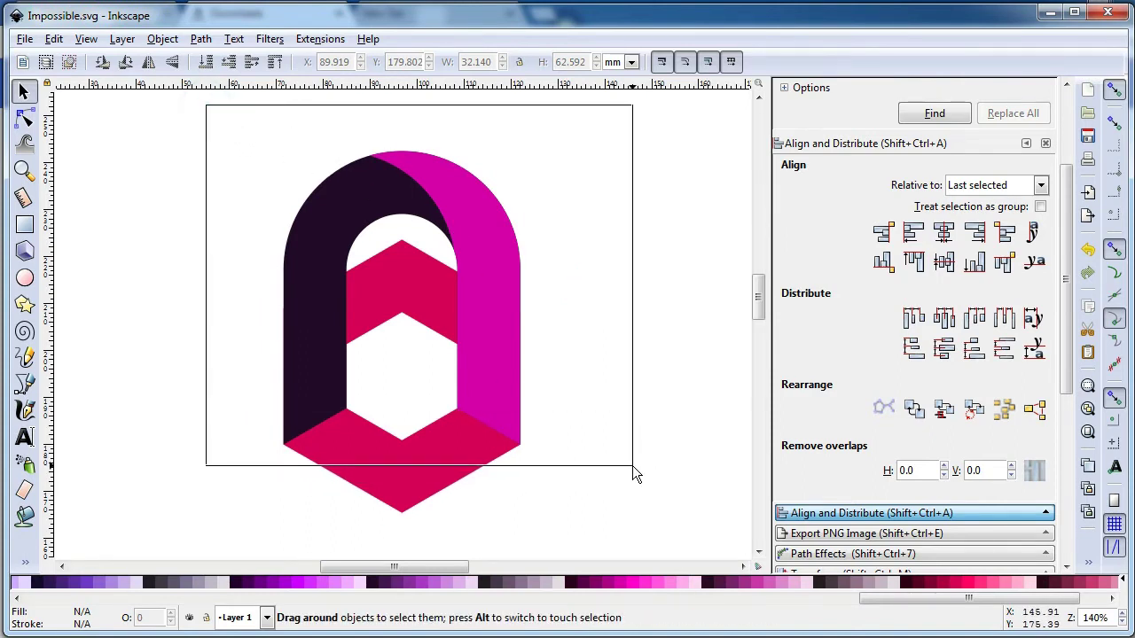
{"action": "left_click_drag", "start_coordinate": [632, 466], "coordinate": [630, 465]}
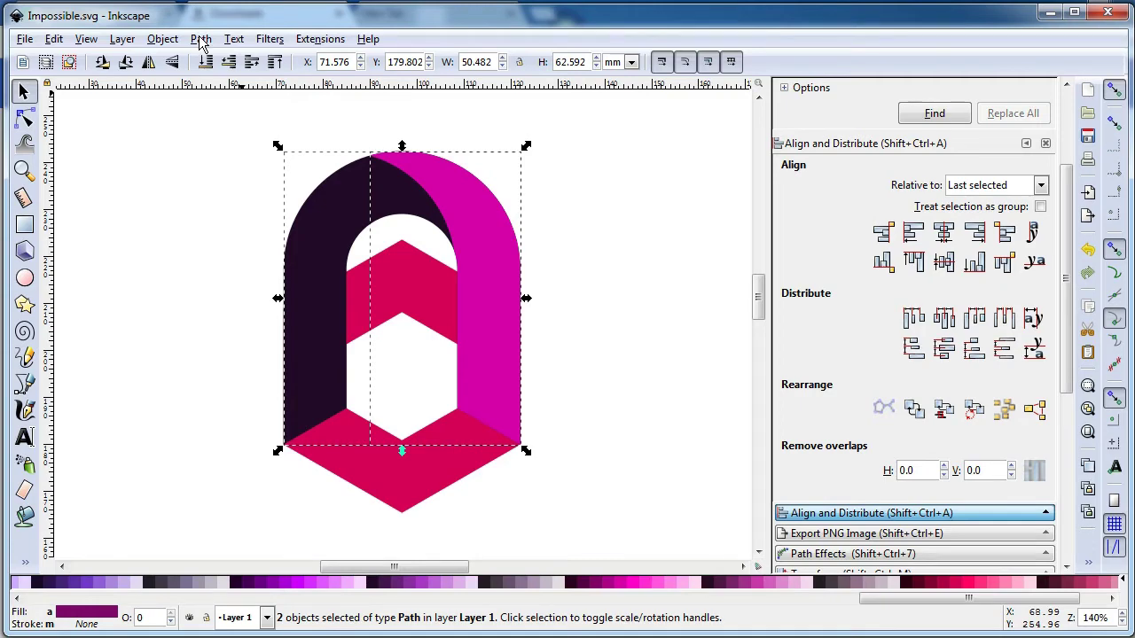
{"action": "left_click", "coordinate": [165, 39]}
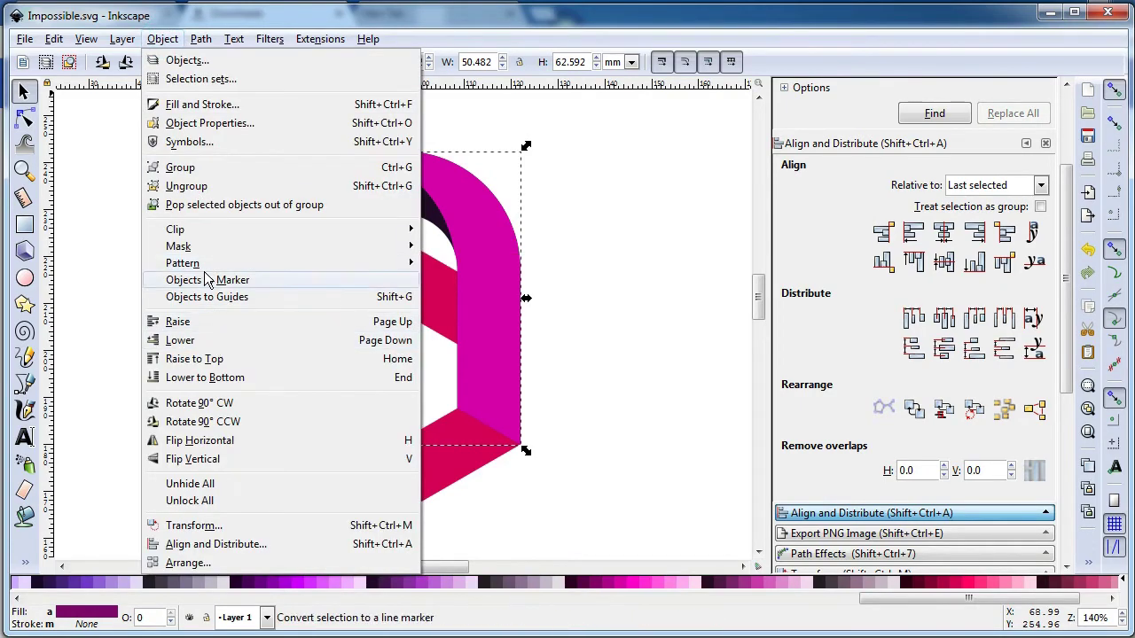
{"action": "left_click", "coordinate": [200, 168]}
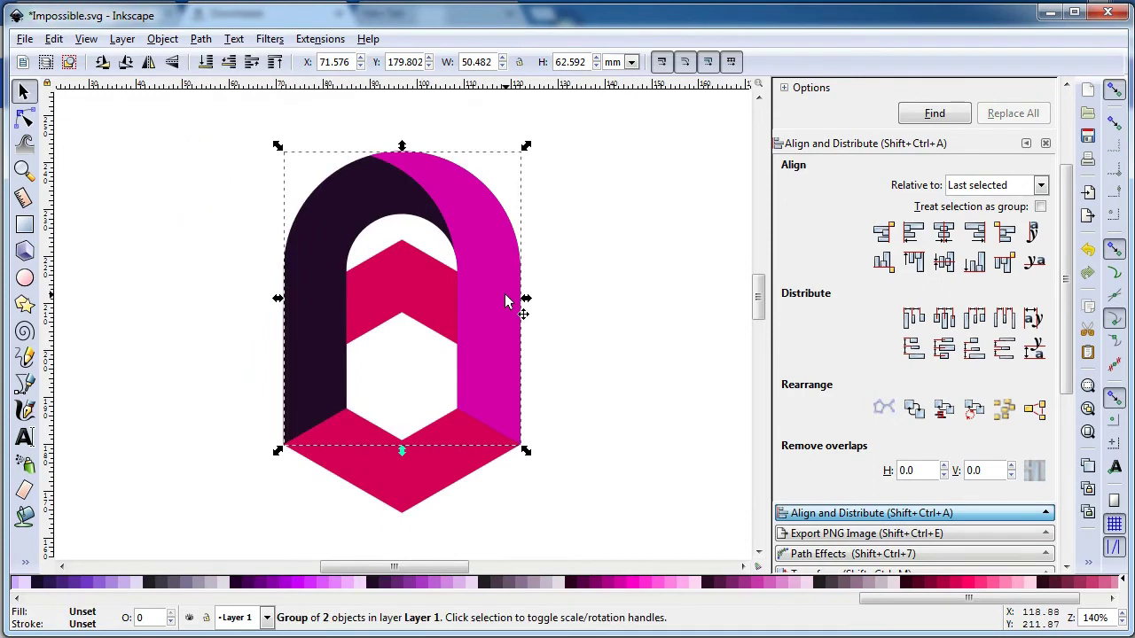
Step: Duplicate the arch group, rotate the copy 120° counterclockwise and snap it onto the hexagonal ring as the lower-left arch
{"action": "right_click", "coordinate": [495, 285]}
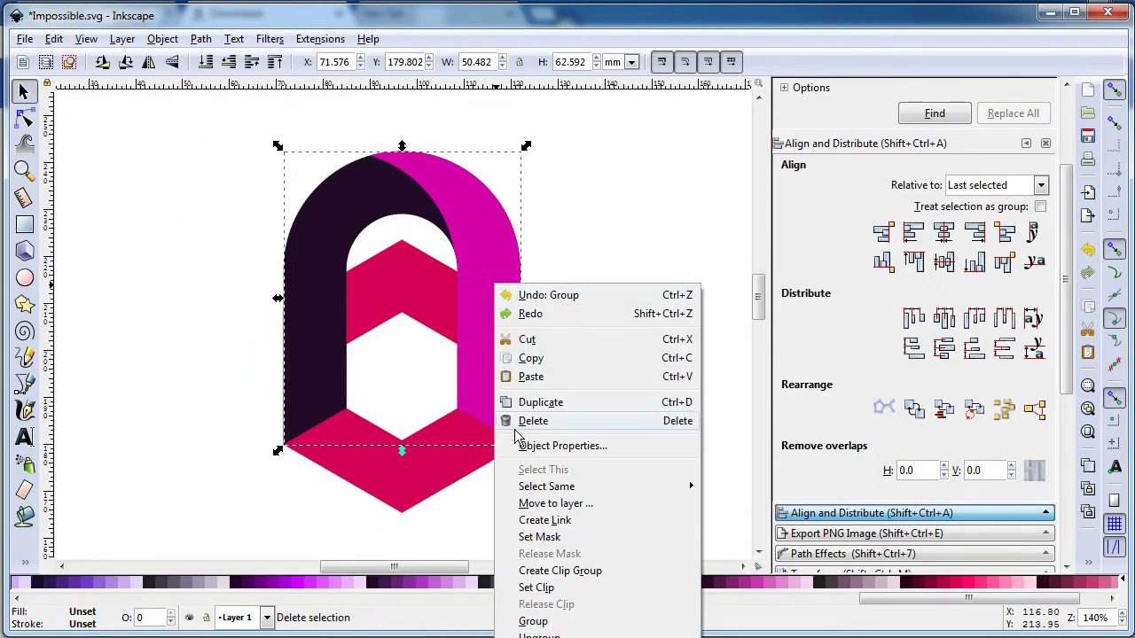
{"action": "left_click", "coordinate": [540, 402]}
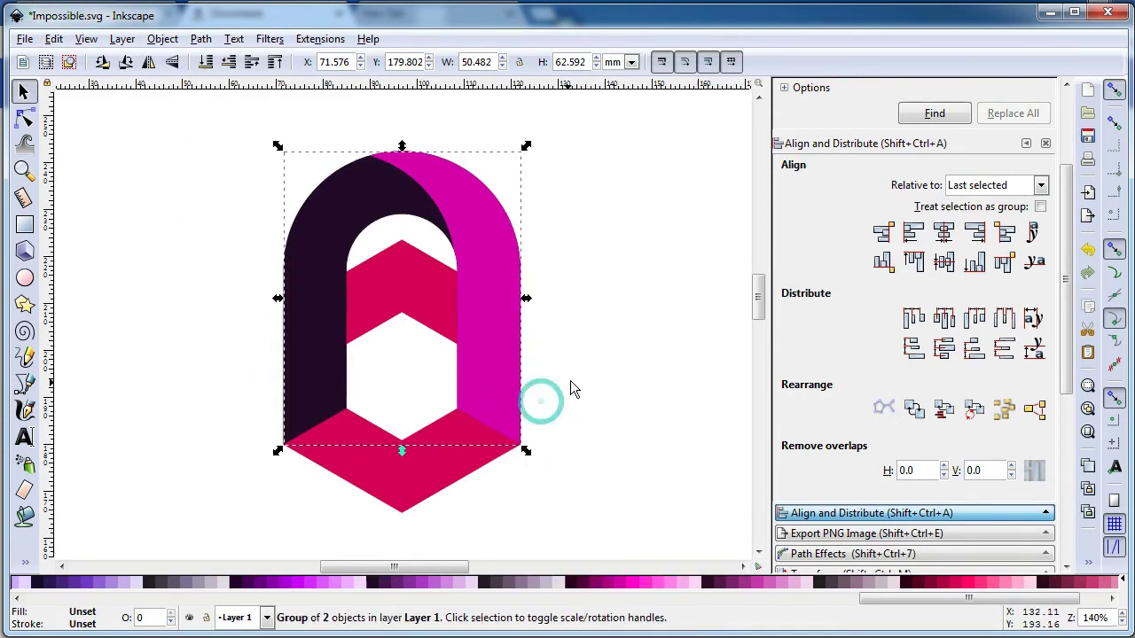
{"action": "left_click_drag", "start_coordinate": [528, 455], "coordinate": [603, 236]}
{"action": "left_click_drag", "start_coordinate": [606, 188], "coordinate": [608, 178]}
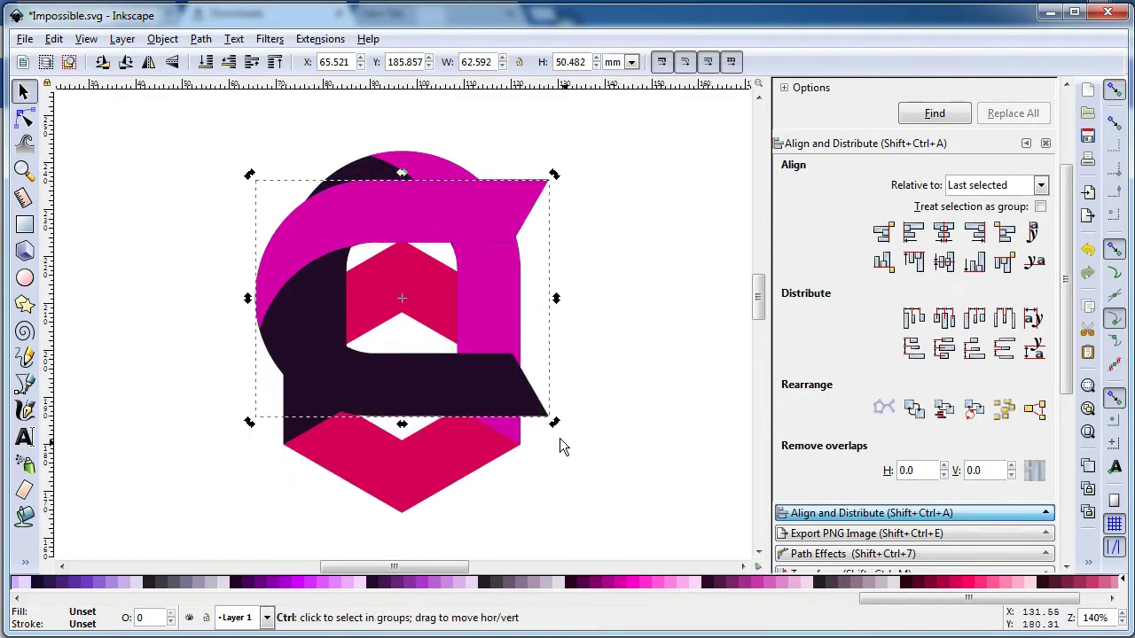
{"action": "left_click_drag", "start_coordinate": [556, 428], "coordinate": [462, 452]}
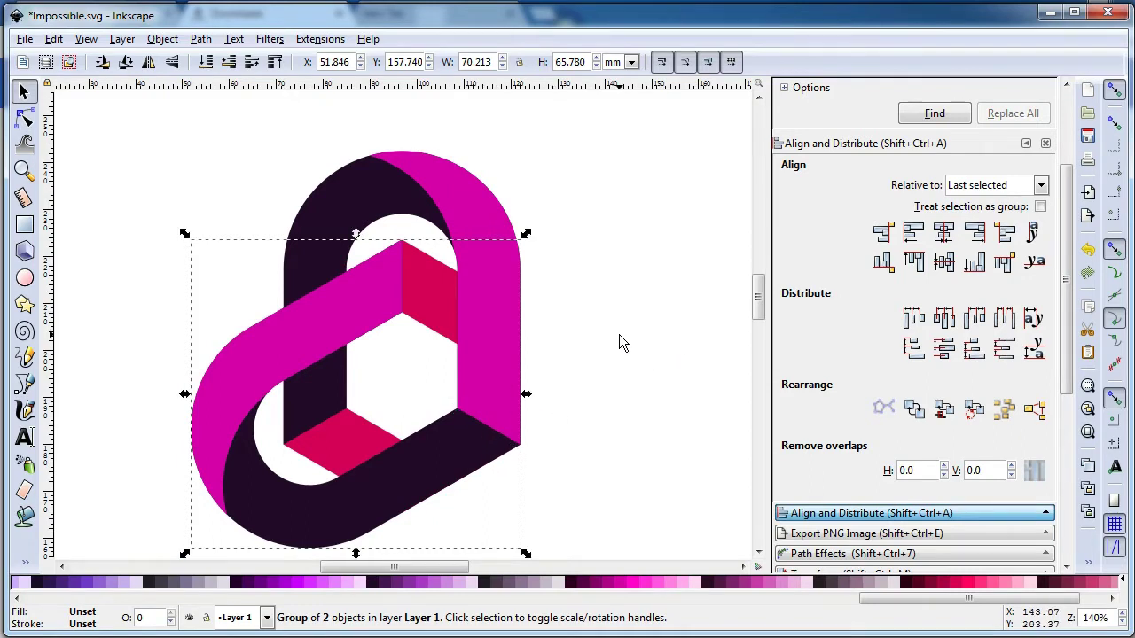
Step: Duplicate the lower-left arch group, rotate the copy 120° counterclockwise and snap it onto the hexagonal ring as the lower-right arch
{"action": "key", "text": "minus"}
{"action": "scroll", "coordinate": [761, 315], "scroll_direction": "down", "scroll_amount": 1}
{"action": "scroll", "coordinate": [762, 319], "scroll_direction": "down", "scroll_amount": 1}
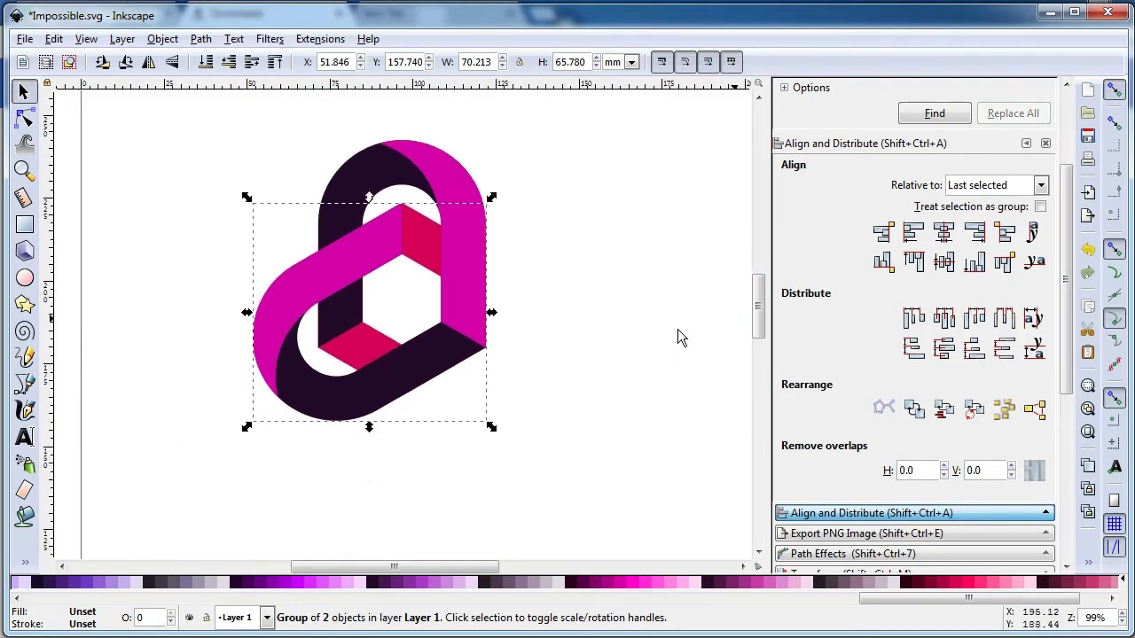
{"action": "left_click", "coordinate": [590, 360]}
{"action": "left_click", "coordinate": [368, 386]}
{"action": "key", "text": "ctrl"}
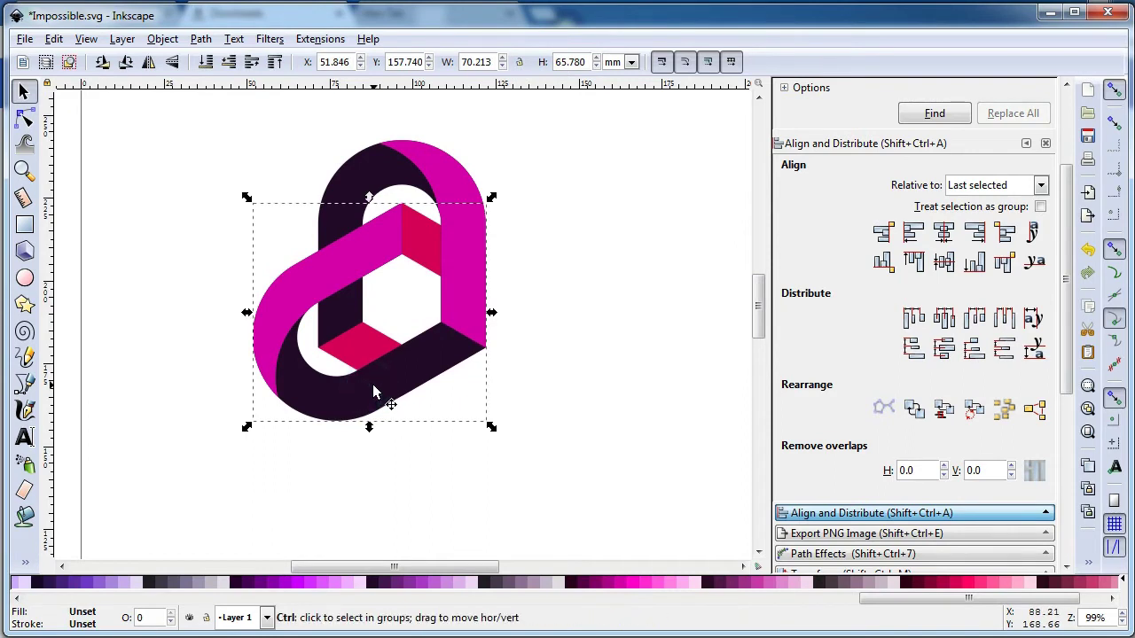
{"action": "key", "text": "ctrl+d"}
{"action": "left_click_drag", "start_coordinate": [373, 393], "coordinate": [550, 450]}
{"action": "left_click", "coordinate": [532, 451]}
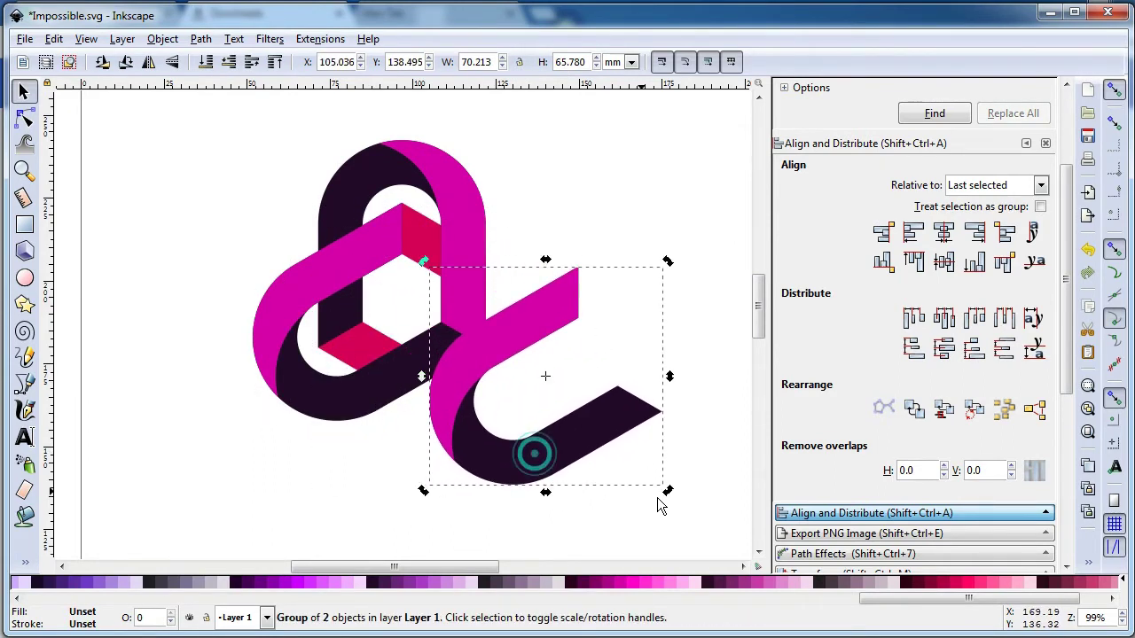
{"action": "left_click_drag", "start_coordinate": [665, 489], "coordinate": [462, 268]}
{"action": "left_click", "coordinate": [588, 221]}
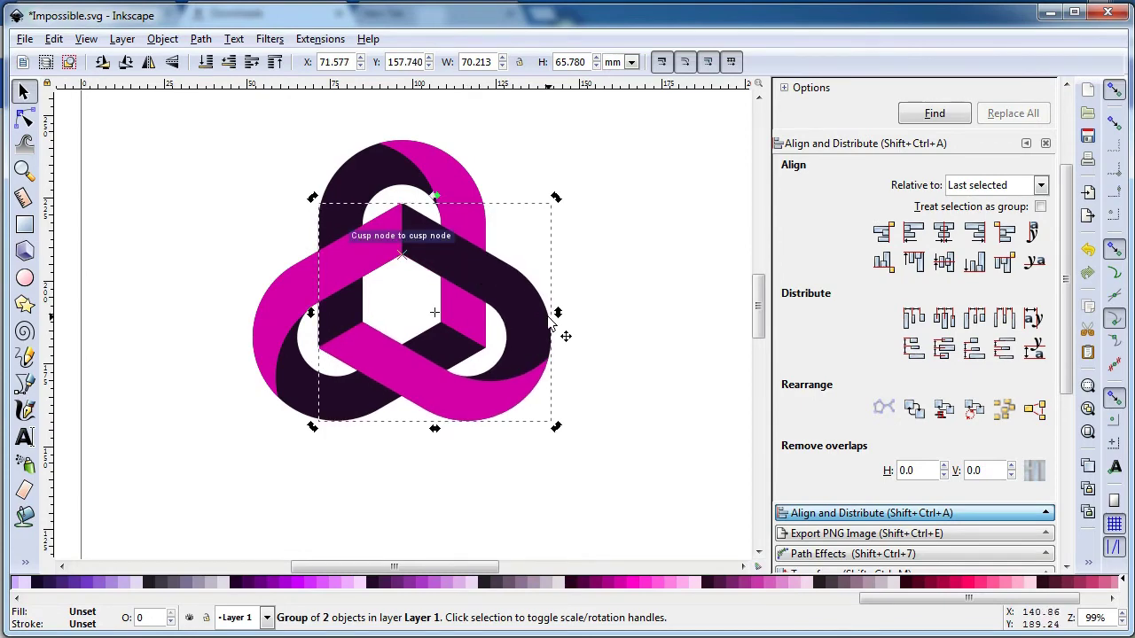
{"action": "left_click", "coordinate": [622, 324]}
Step: Select the whole figure and ungroup all three arch groups
{"action": "left_click_drag", "start_coordinate": [755, 303], "coordinate": [753, 291]}
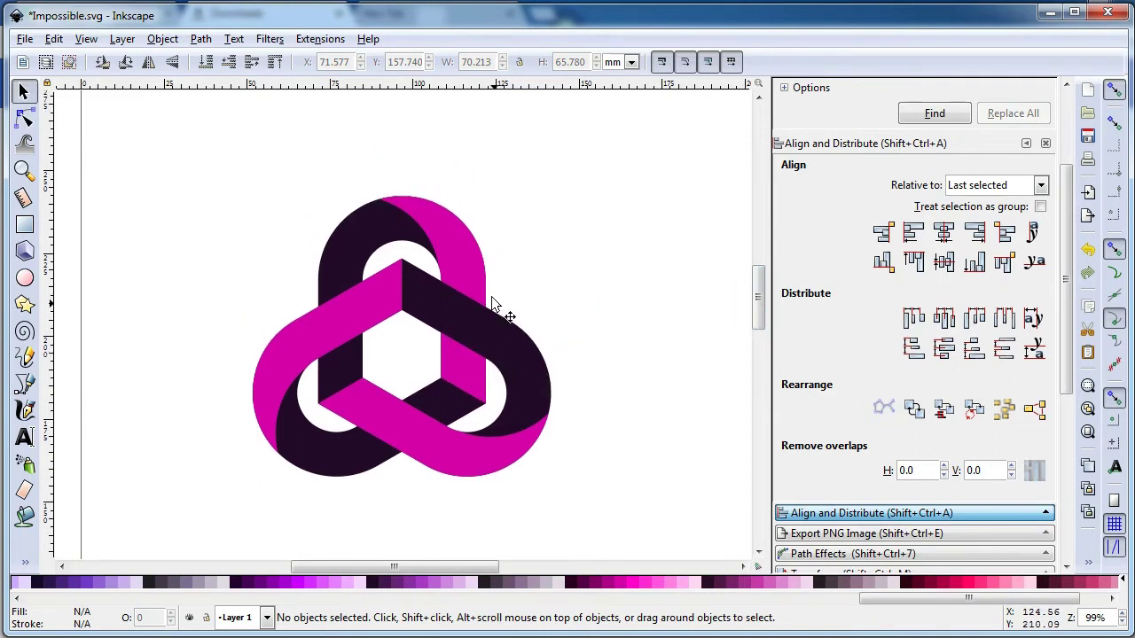
{"action": "left_click_drag", "start_coordinate": [220, 171], "coordinate": [594, 519]}
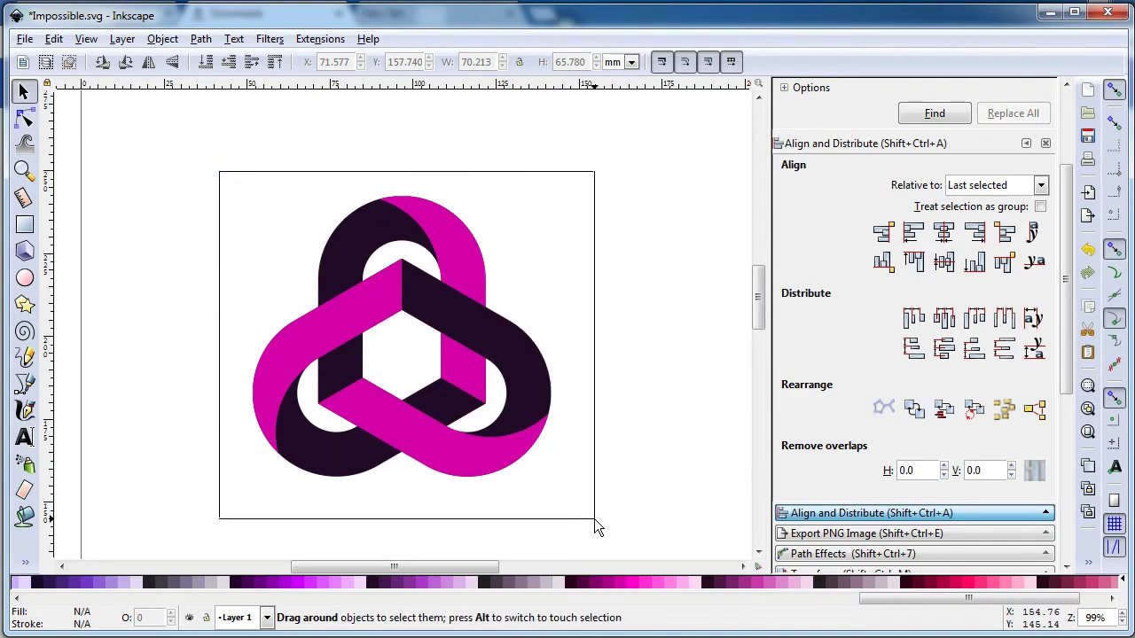
{"action": "left_click_drag", "start_coordinate": [593, 518], "coordinate": [593, 519]}
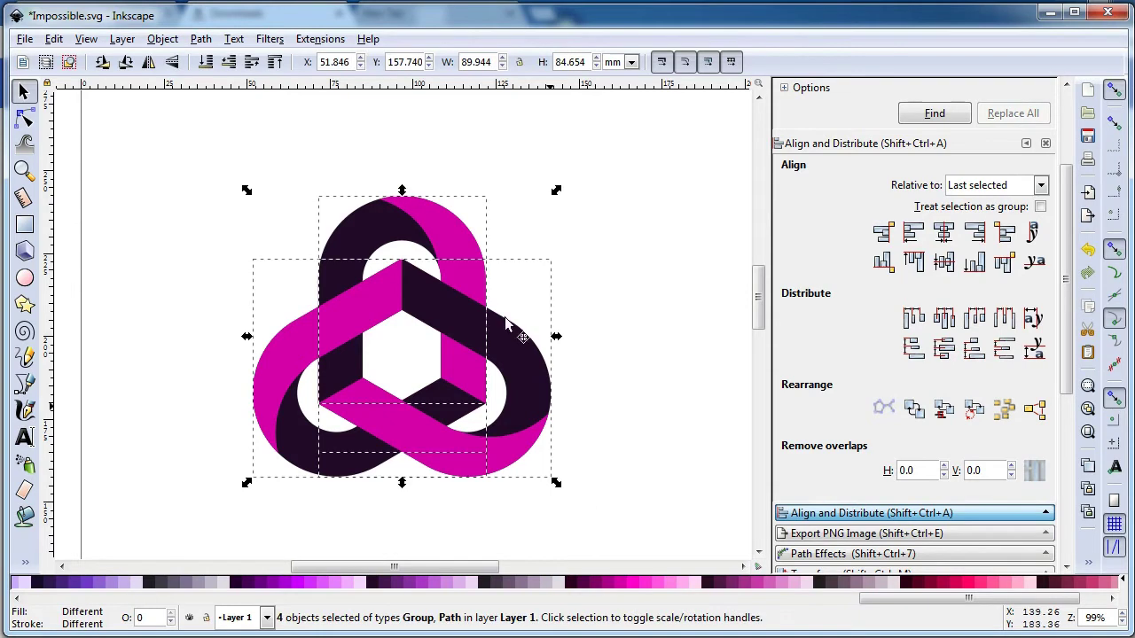
{"action": "left_click", "coordinate": [196, 39]}
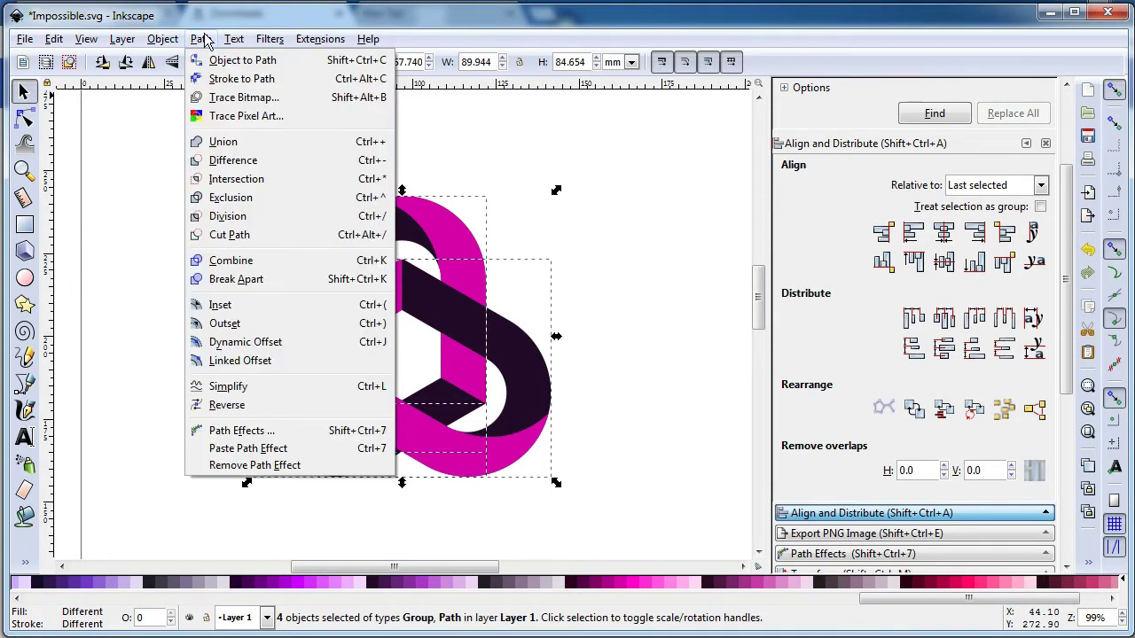
{"action": "left_click", "coordinate": [219, 24]}
{"action": "left_click", "coordinate": [164, 39]}
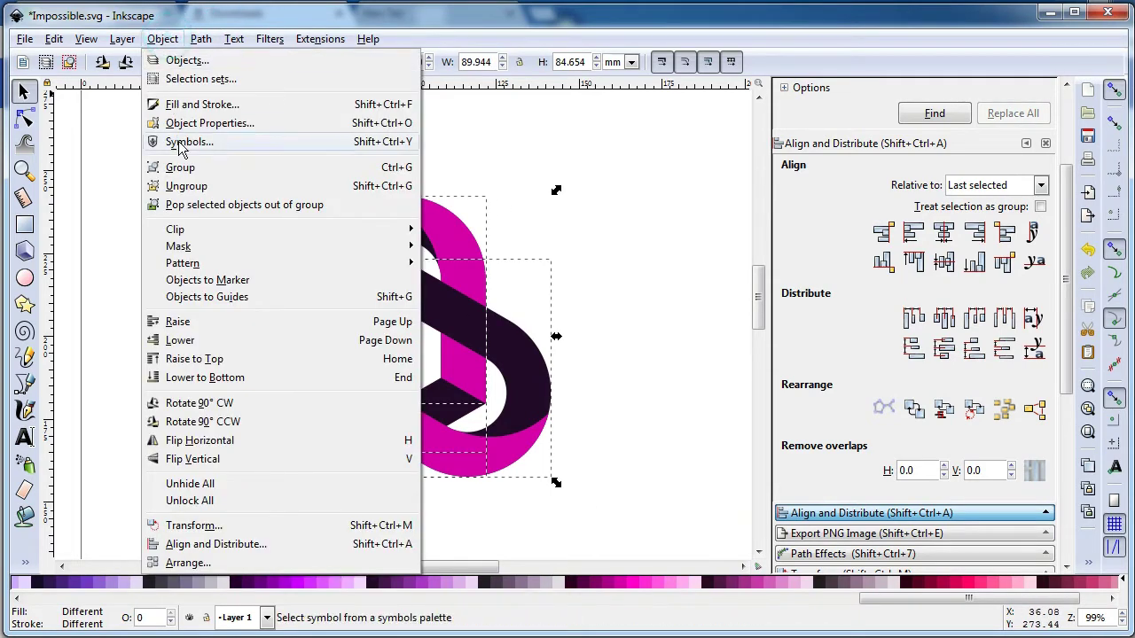
{"action": "left_click", "coordinate": [190, 186]}
{"action": "left_click", "coordinate": [606, 219]}
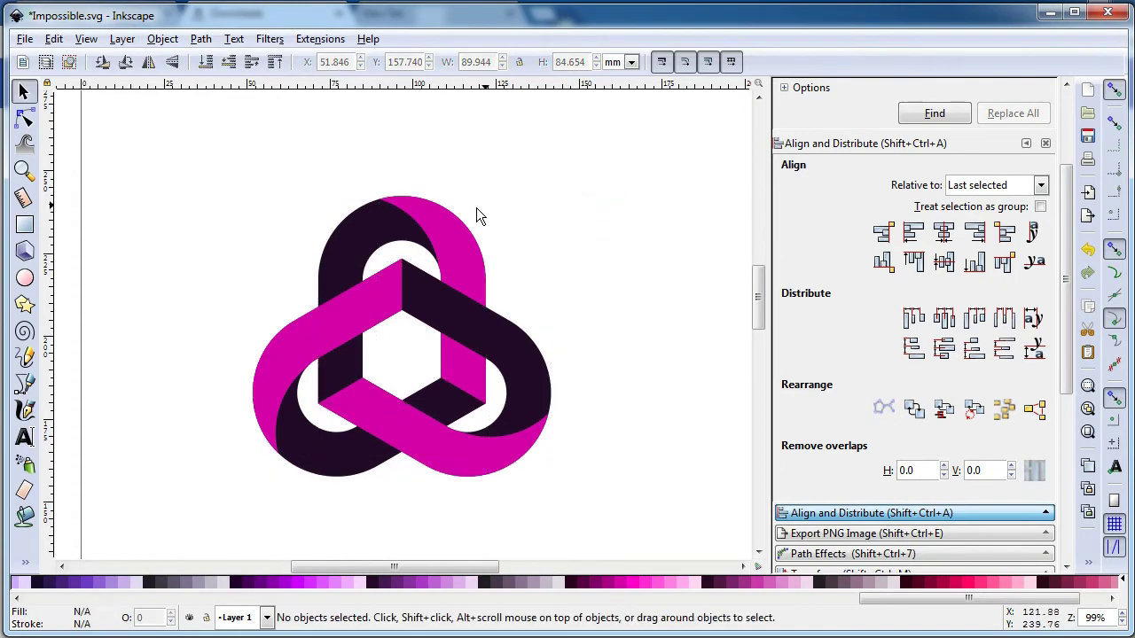
Step: Save the drawing with the three ungrouped arches
{"action": "key", "text": "z"}
{"action": "left_click_drag", "start_coordinate": [198, 177], "coordinate": [611, 510]}
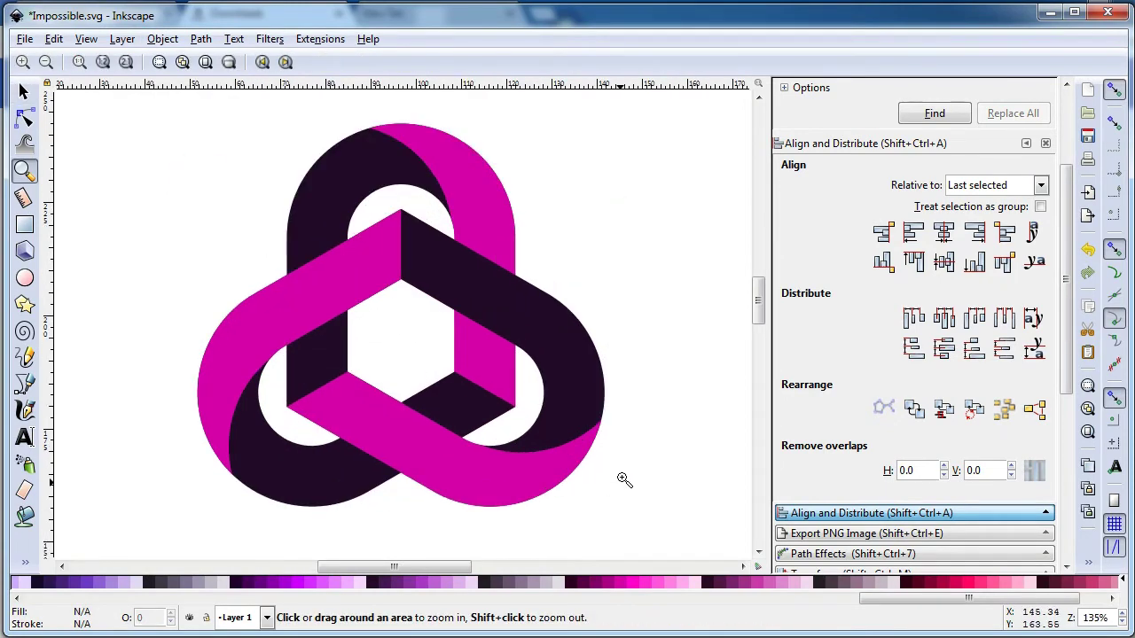
{"action": "key", "text": "ctrl+s"}
{"action": "left_click", "coordinate": [23, 91]}
{"action": "left_click", "coordinate": [167, 186]}
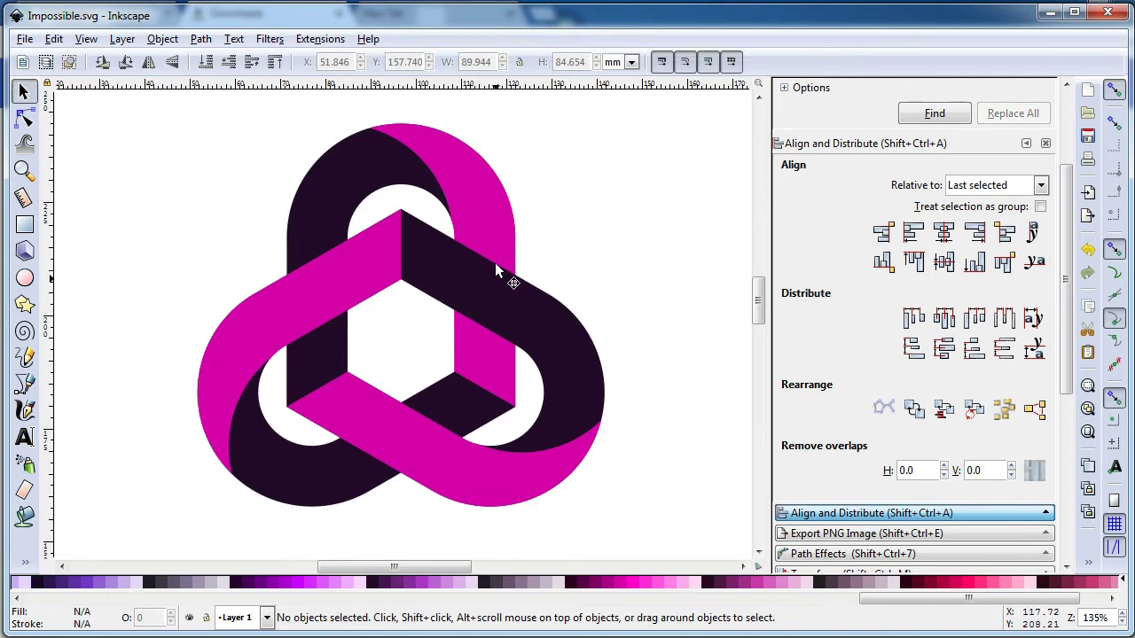
Step: Raise the upper arch's magenta strip to the top of the stacking order and save the drawing
{"action": "left_click", "coordinate": [490, 229]}
{"action": "left_click", "coordinate": [162, 38]}
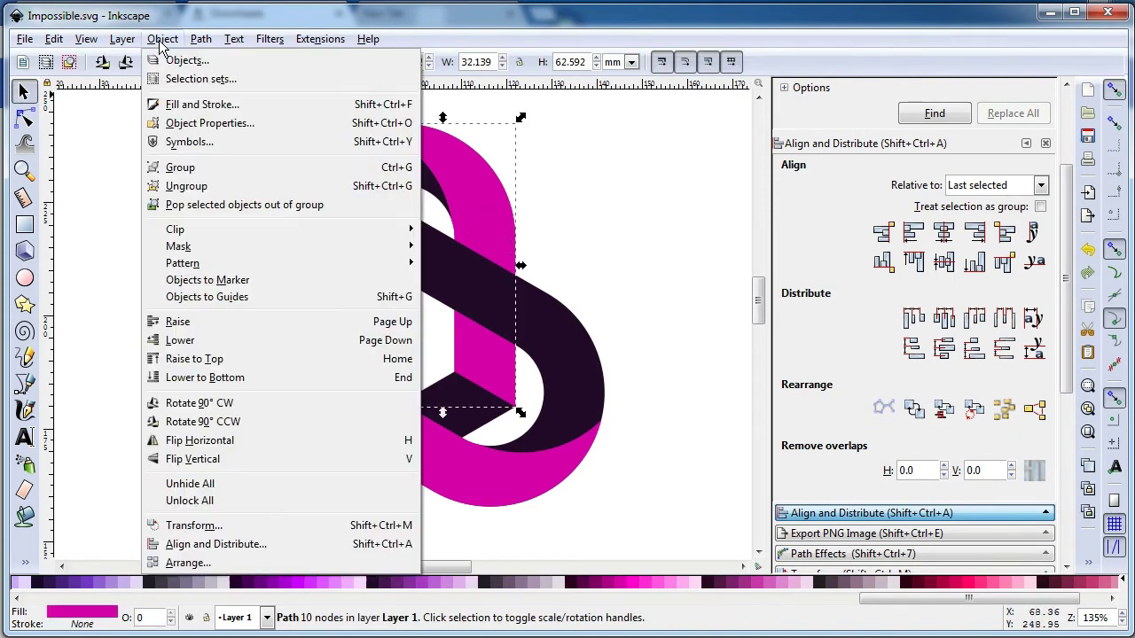
{"action": "left_click", "coordinate": [207, 357]}
{"action": "left_click", "coordinate": [610, 199]}
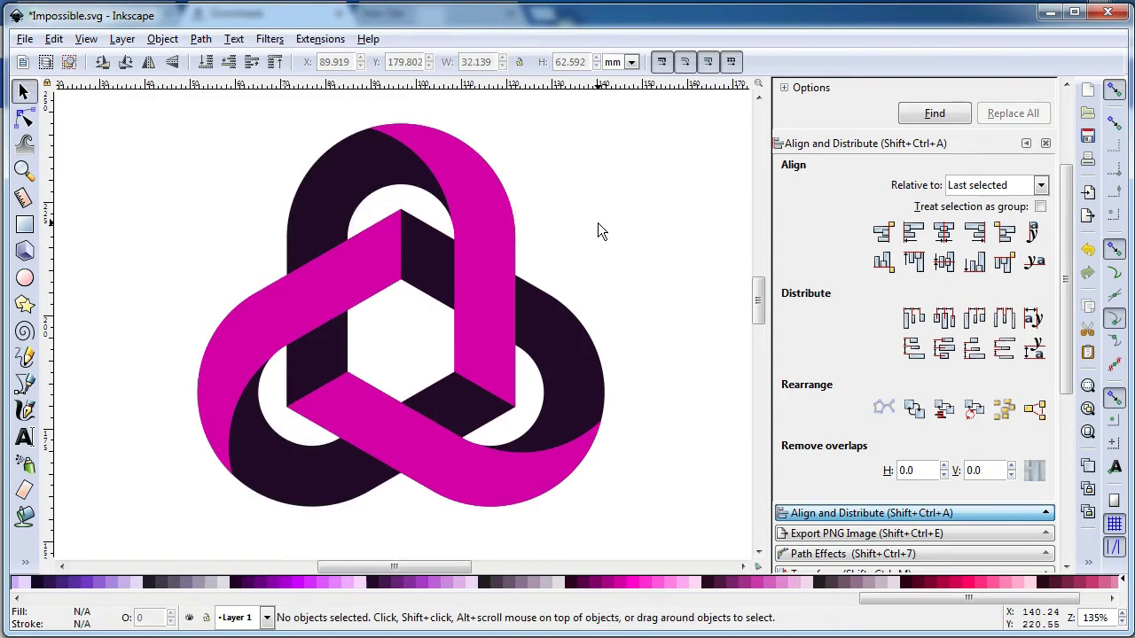
{"action": "key", "text": "ctrl+s"}
Step: Fill the upper arch's magenta strip and the lower-left arch's dark strip with golden yellow
{"action": "left_click", "coordinate": [482, 213]}
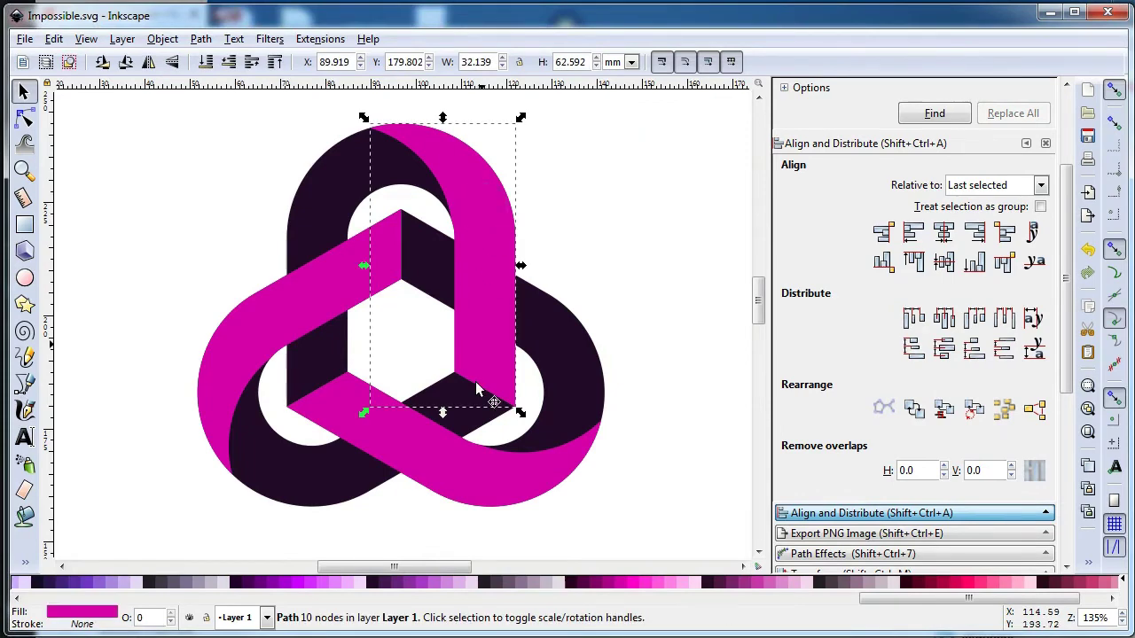
{"action": "left_click", "coordinate": [344, 476], "text": "shift"}
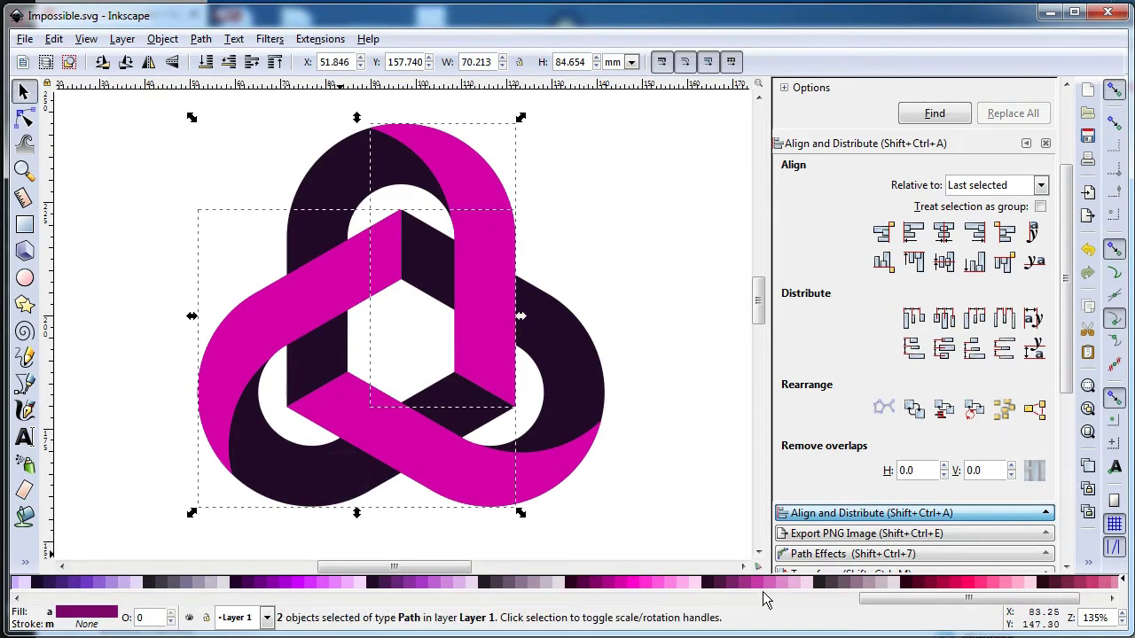
{"action": "left_click_drag", "start_coordinate": [909, 600], "coordinate": [192, 602]}
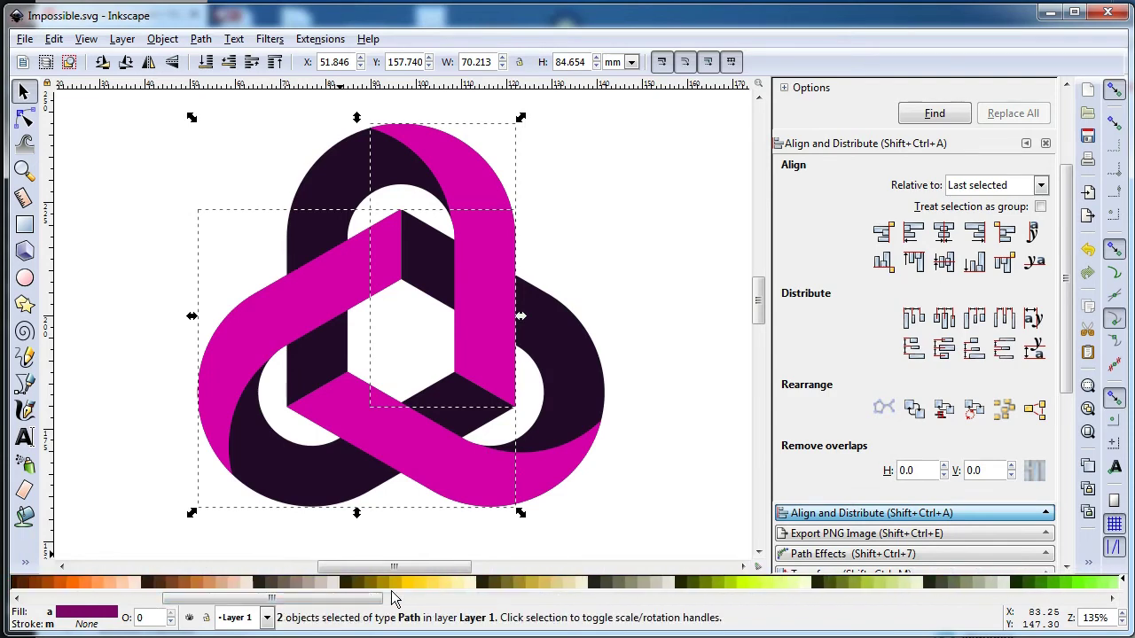
{"action": "left_click", "coordinate": [408, 583]}
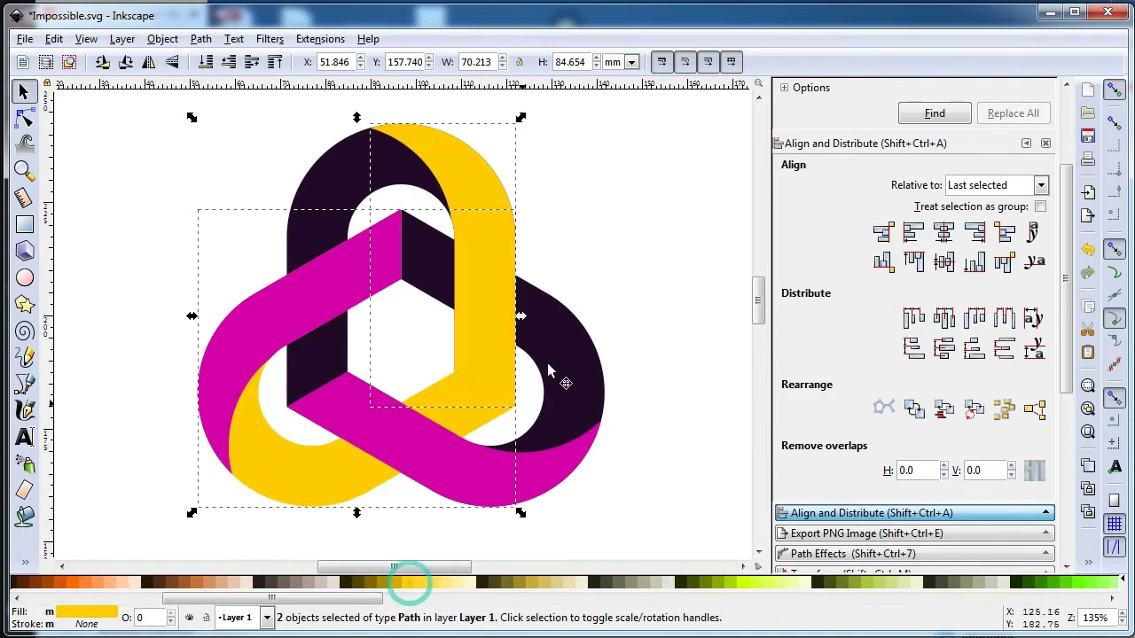
{"action": "left_click", "coordinate": [624, 261]}
Step: Fill the lower-left arch's magenta strip and the lower-right arch's dark strip with the same magenta, #D400AA
{"action": "left_click", "coordinate": [334, 289]}
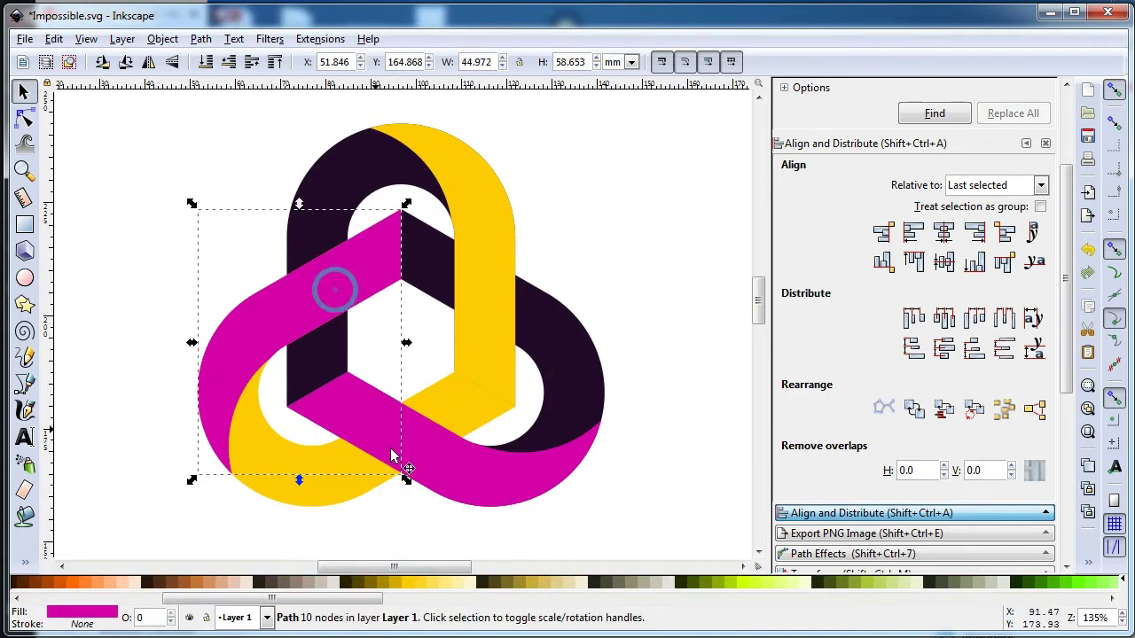
{"action": "left_click", "coordinate": [560, 345], "text": "shift"}
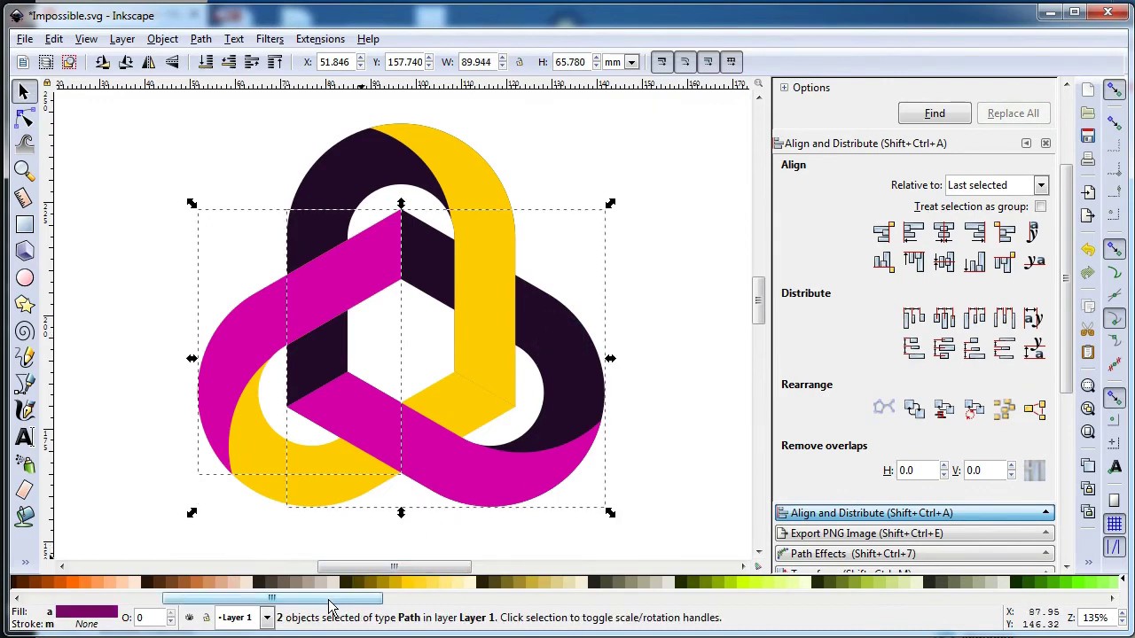
{"action": "left_click_drag", "start_coordinate": [328, 605], "coordinate": [970, 604]}
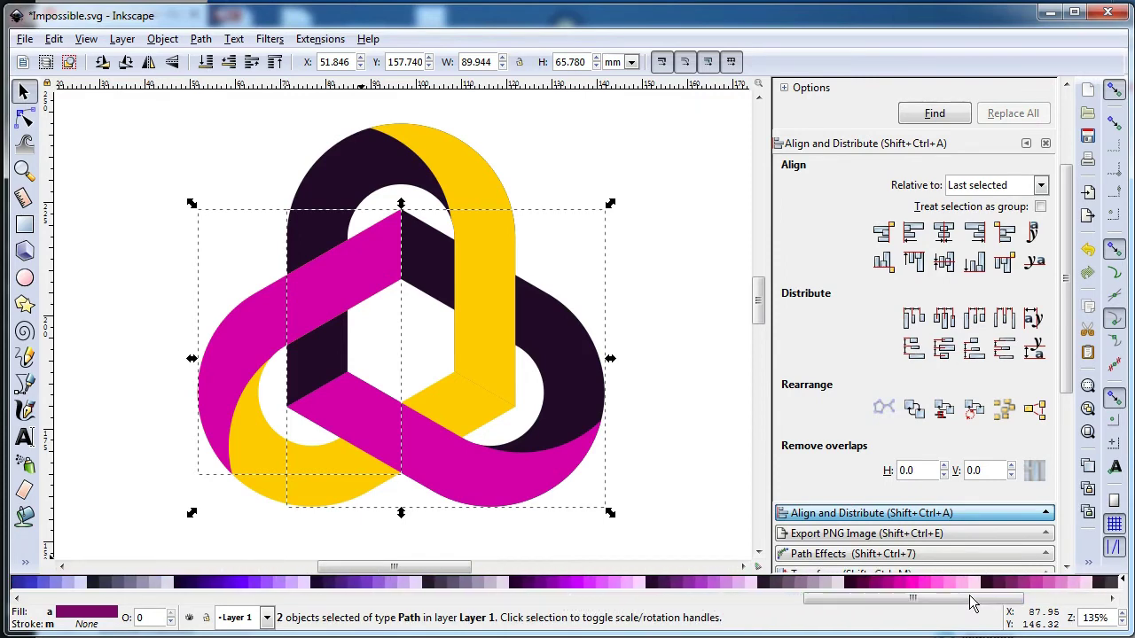
{"action": "left_click", "coordinate": [910, 583]}
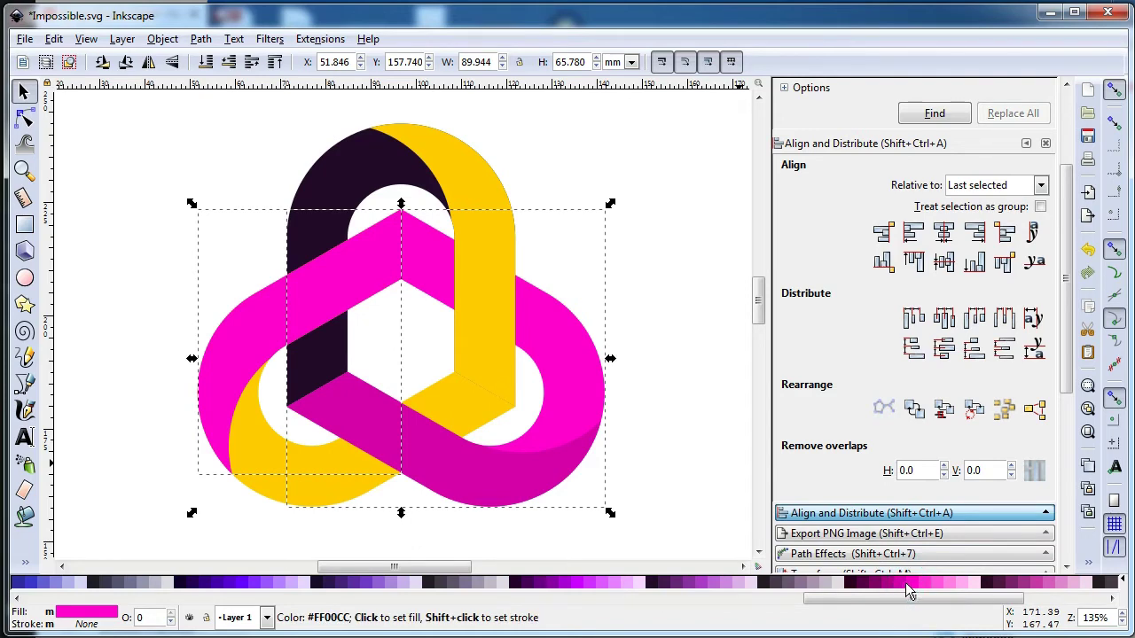
{"action": "left_click", "coordinate": [904, 592]}
{"action": "left_click", "coordinate": [681, 407]}
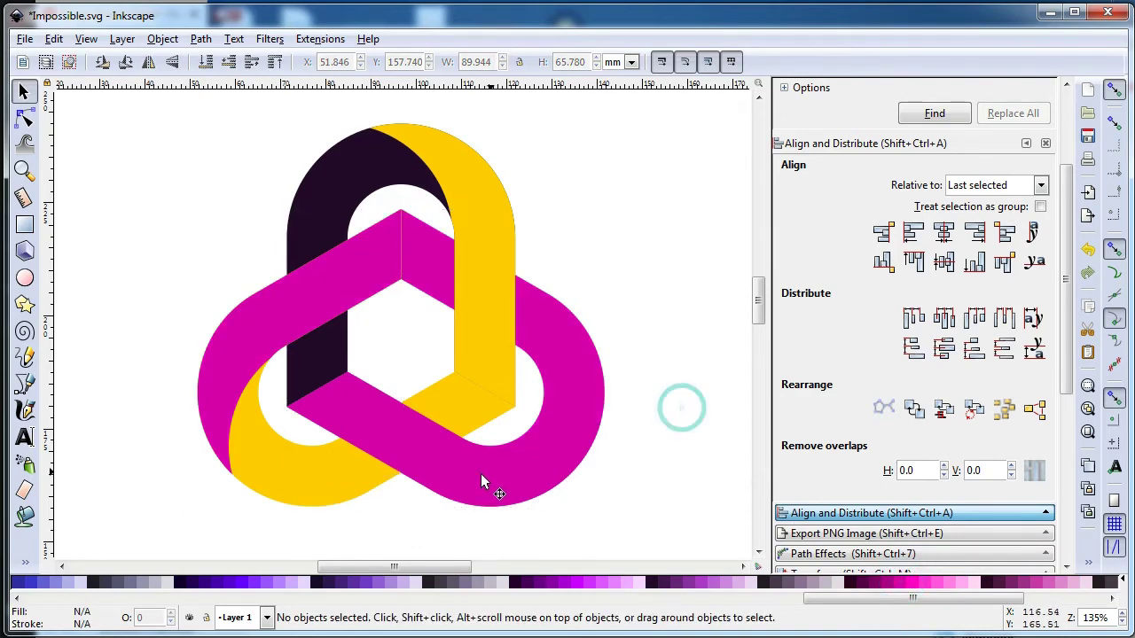
Step: Fill the lower-right arch's outer magenta strip and the upper arch's dark strip with violet #7F2AFF, and save the drawing
{"action": "left_click", "coordinate": [469, 483]}
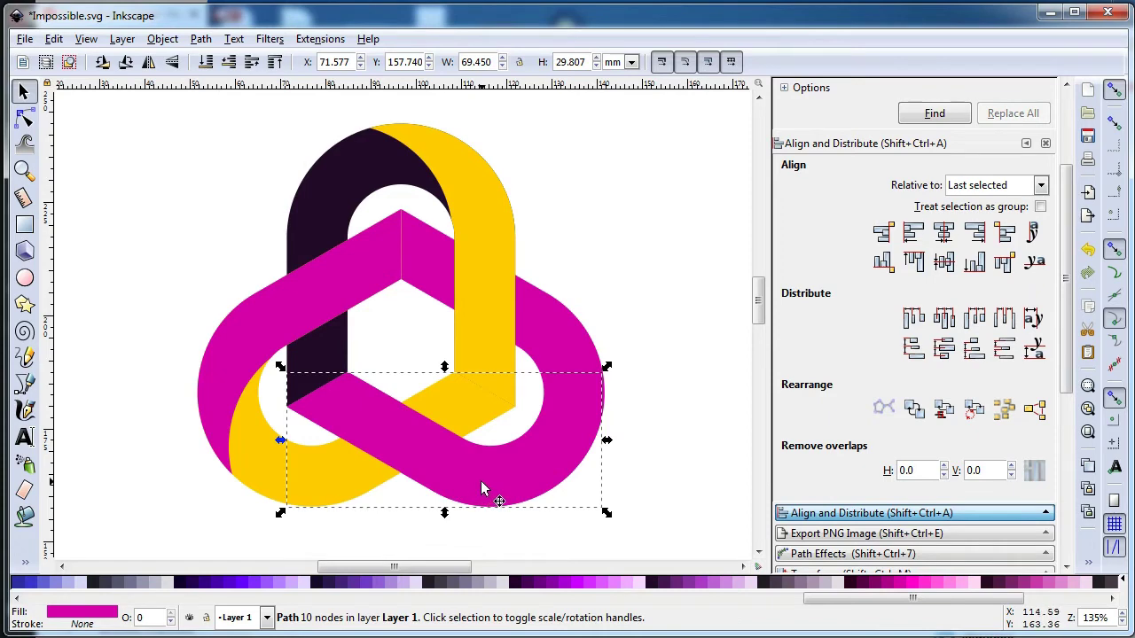
{"action": "left_click", "coordinate": [318, 208], "text": "shift"}
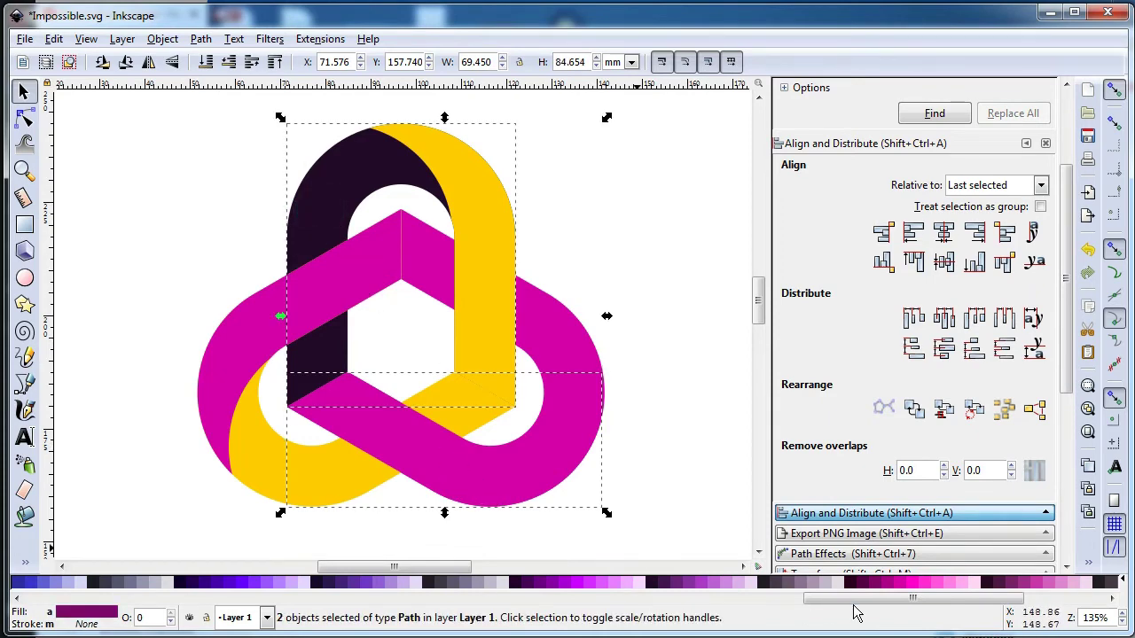
{"action": "left_click_drag", "start_coordinate": [851, 596], "coordinate": [687, 603]}
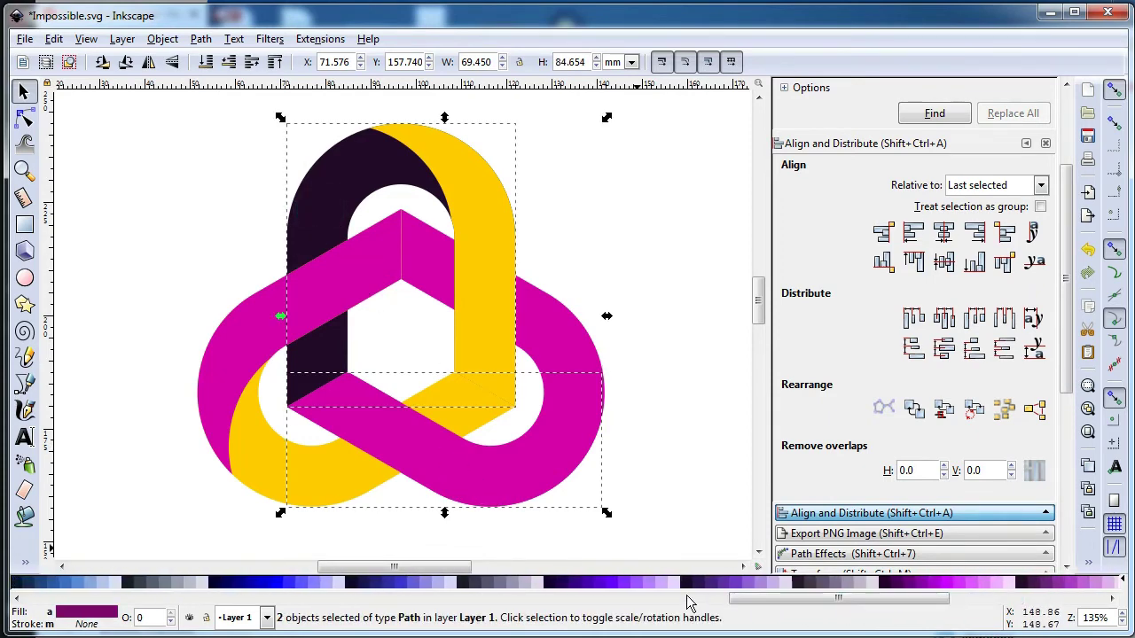
{"action": "left_click", "coordinate": [621, 581]}
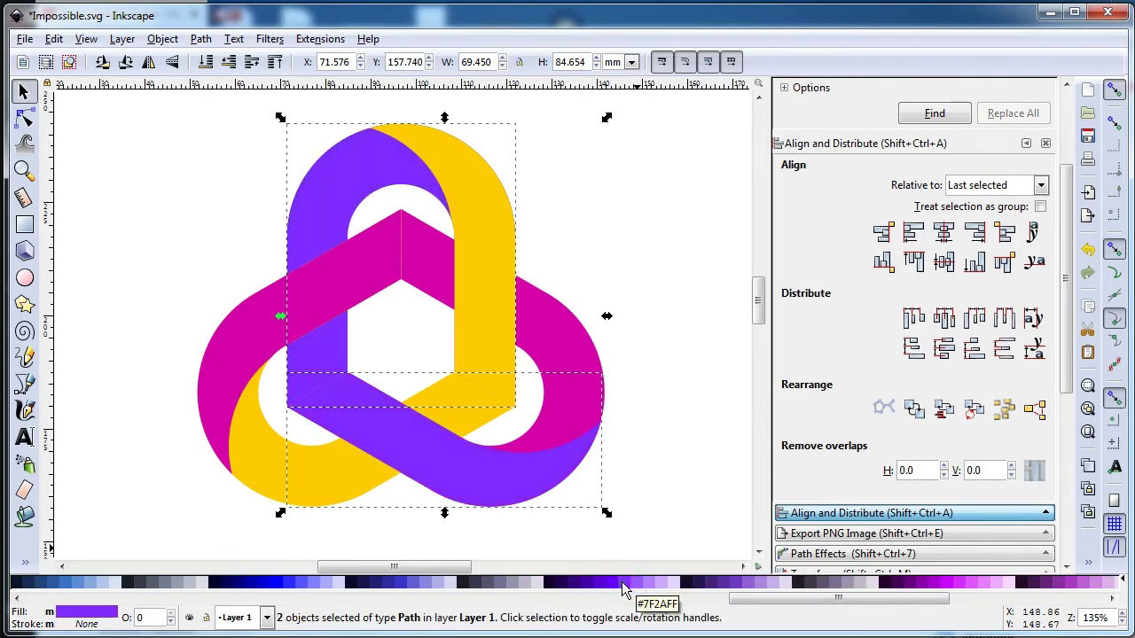
{"action": "left_click", "coordinate": [669, 409]}
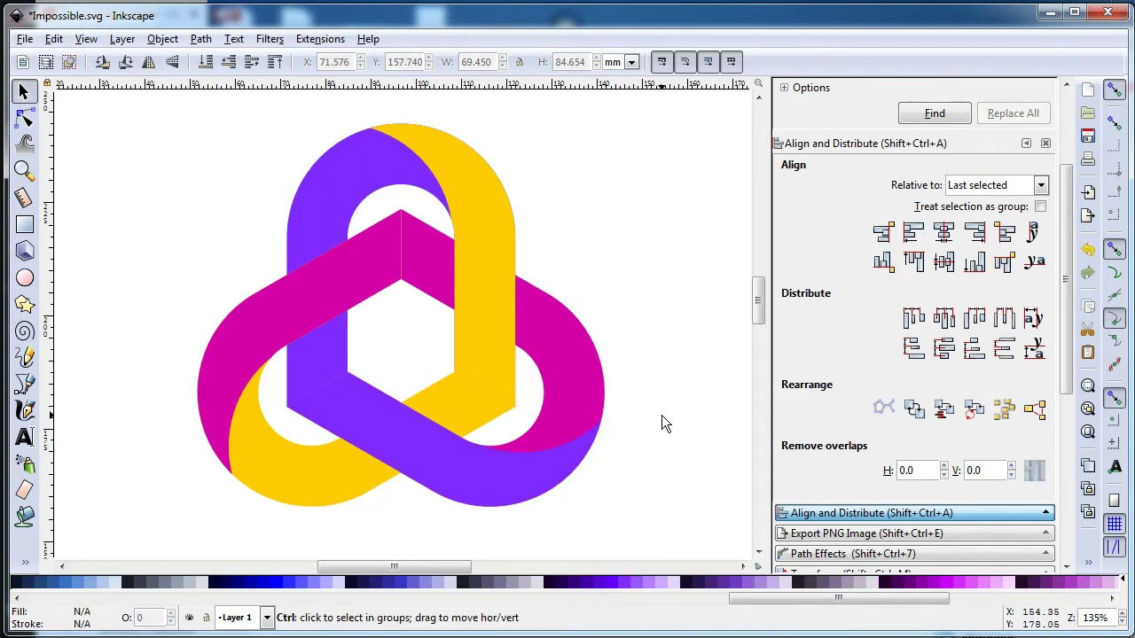
{"action": "key", "text": "ctrl+s"}
{"action": "left_click", "coordinate": [671, 395]}
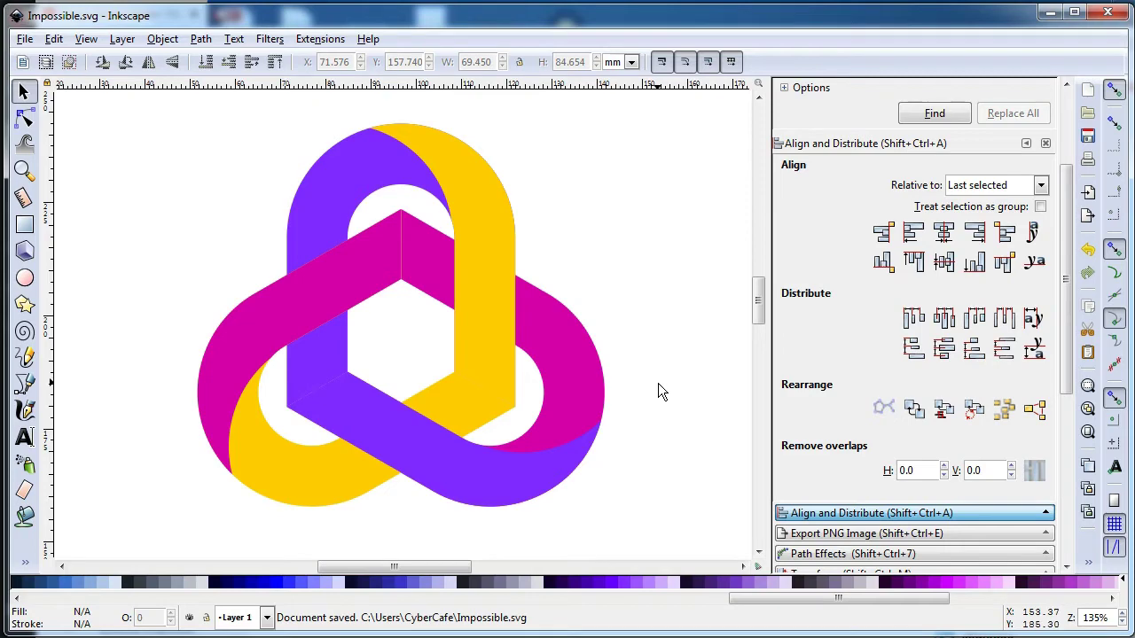
{"action": "left_click_drag", "start_coordinate": [756, 300], "coordinate": [757, 304]}
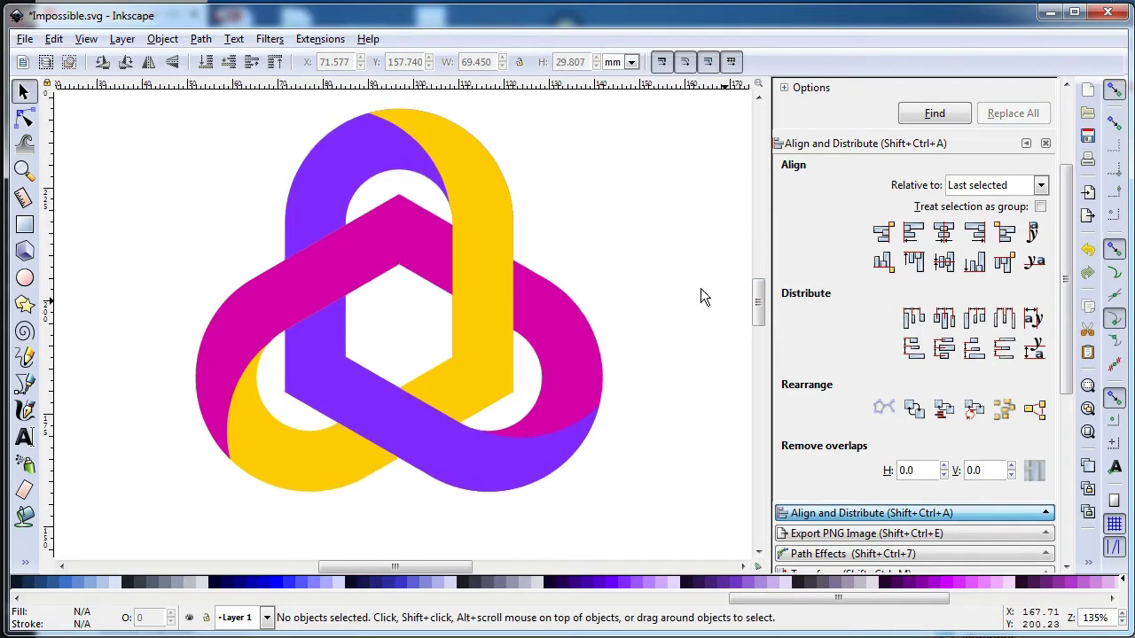
{"action": "left_click", "coordinate": [483, 372]}
{"action": "left_click", "coordinate": [329, 467], "text": "shift"}
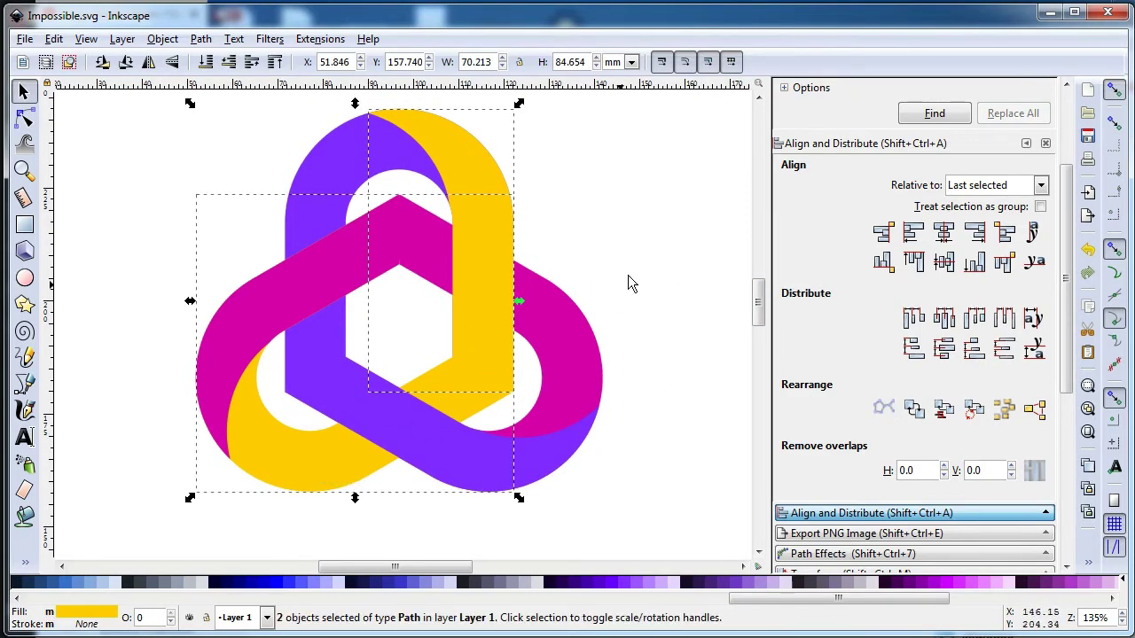
{"action": "left_click", "coordinate": [646, 250]}
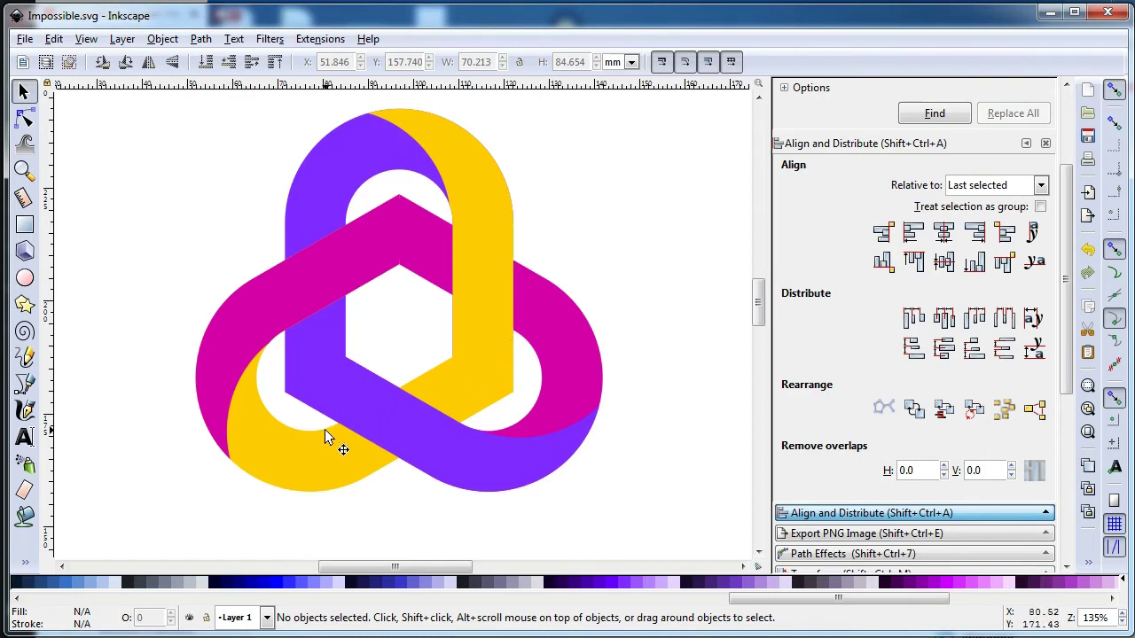
Step: Change the lower-left arch's golden strip from a flat fill to a linear gradient
{"action": "left_click", "coordinate": [310, 446]}
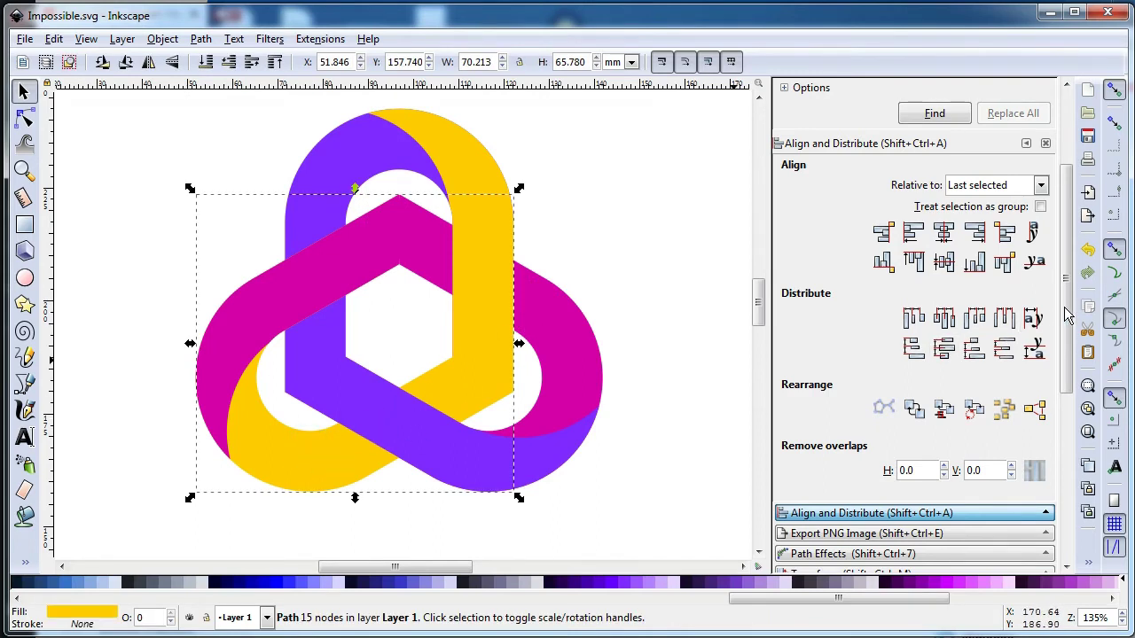
{"action": "key", "text": "shift+ctrl+f"}
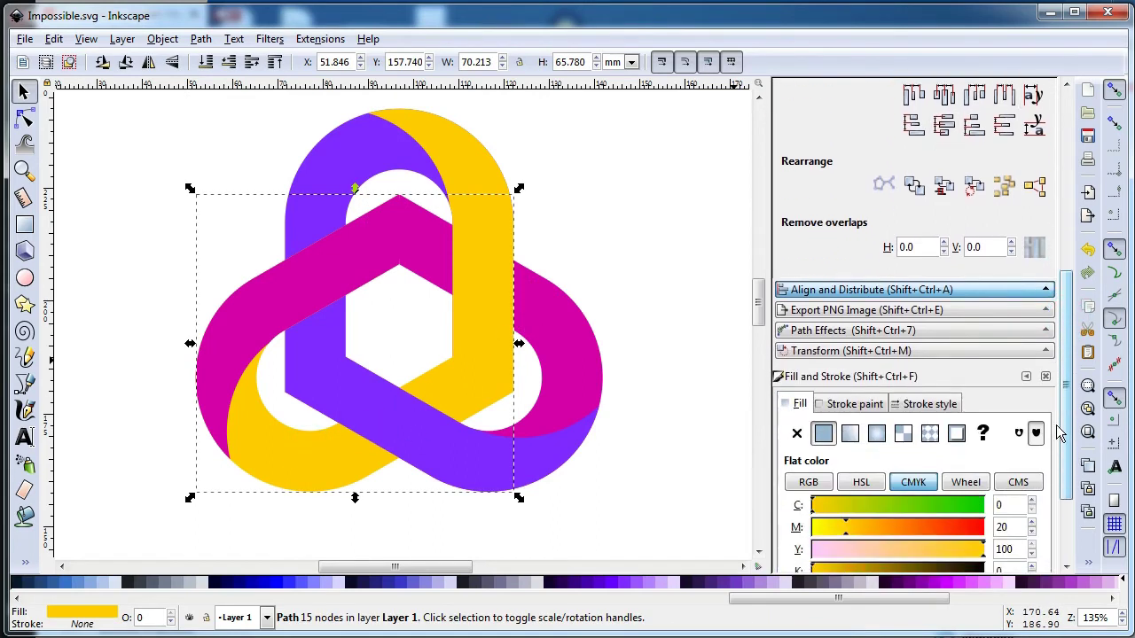
{"action": "left_click", "coordinate": [849, 433]}
{"action": "left_click", "coordinate": [823, 432]}
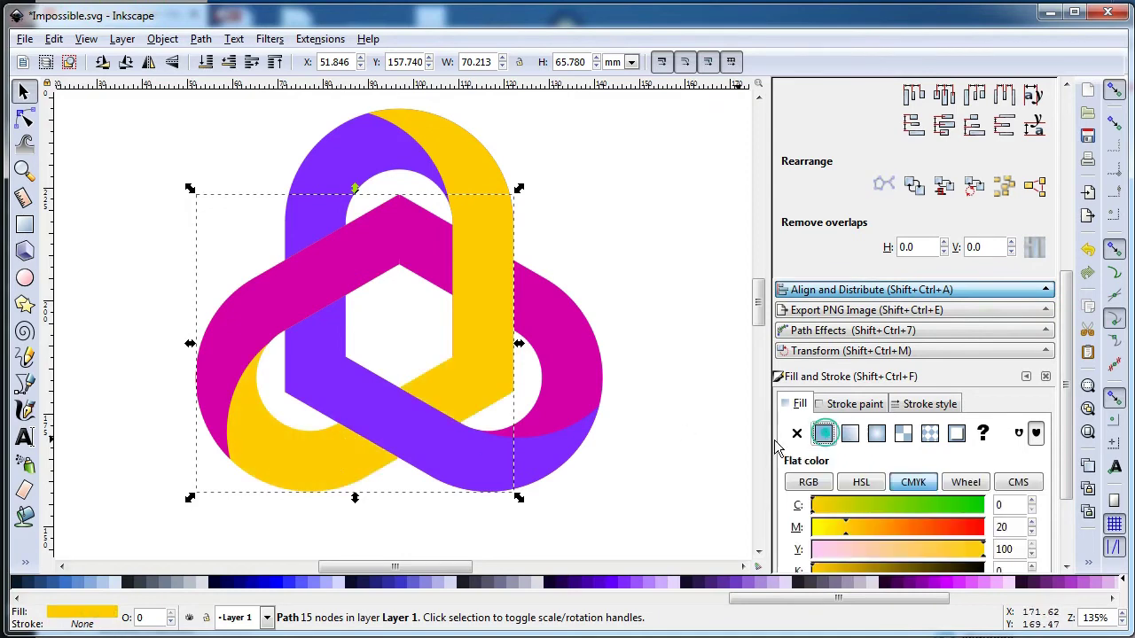
{"action": "left_click", "coordinate": [859, 434]}
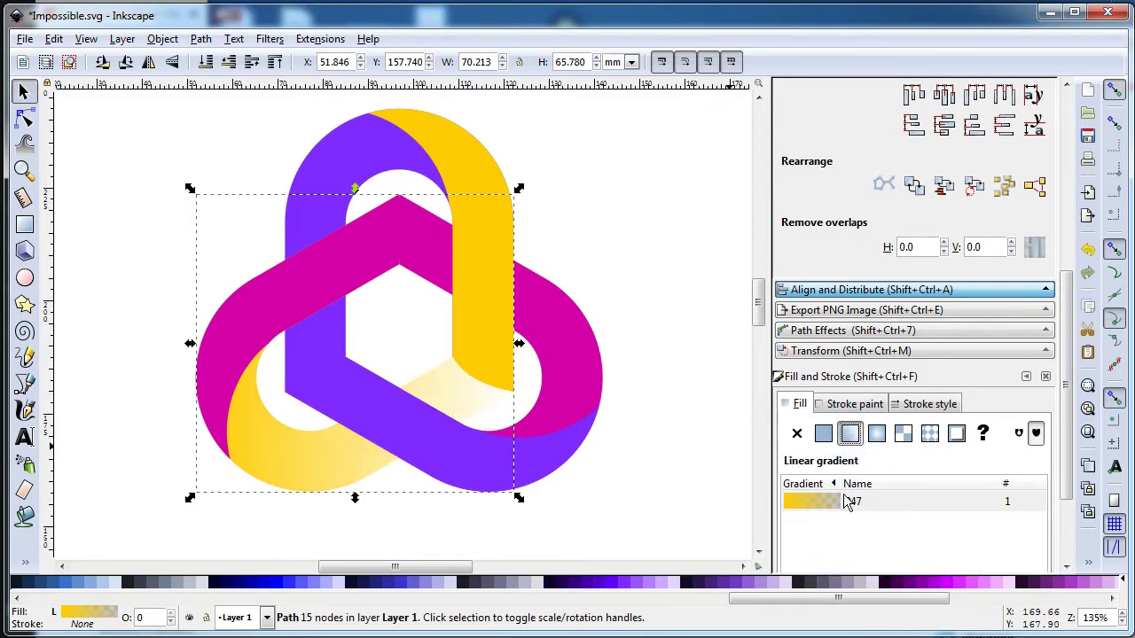
Step: Edit the golden gradient so it starts near the hexagon's lower-right edge and ends at the lower-left arch's outer bend
{"action": "left_click", "coordinate": [1063, 459]}
{"action": "left_click", "coordinate": [816, 497]}
{"action": "left_click", "coordinate": [816, 497]}
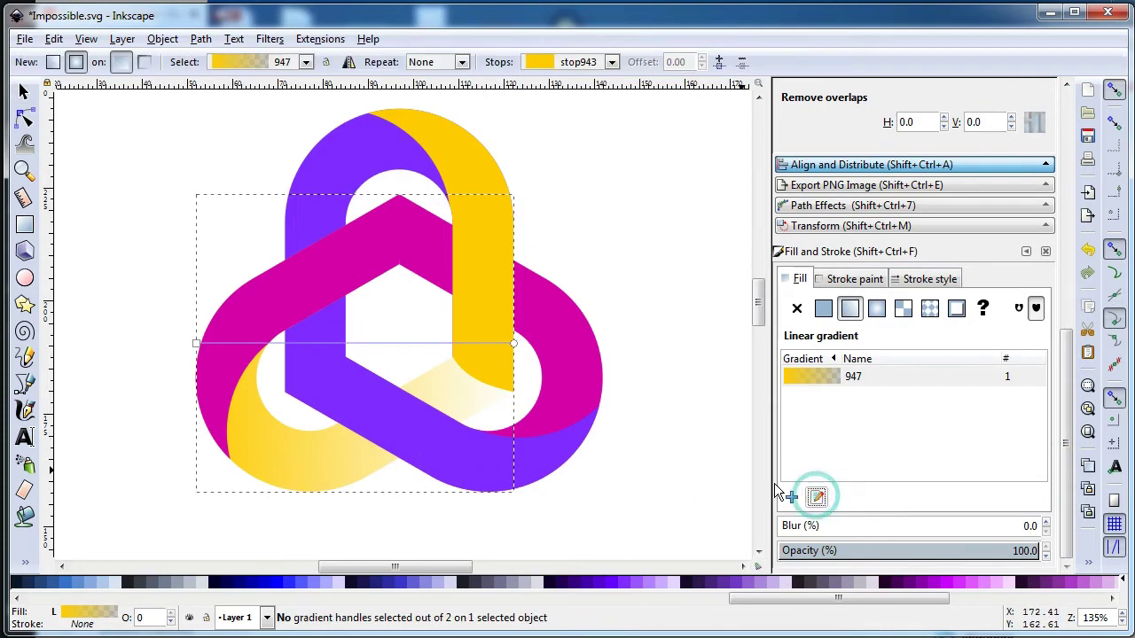
{"action": "left_click_drag", "start_coordinate": [197, 345], "coordinate": [467, 381]}
{"action": "left_click_drag", "start_coordinate": [508, 344], "coordinate": [238, 417]}
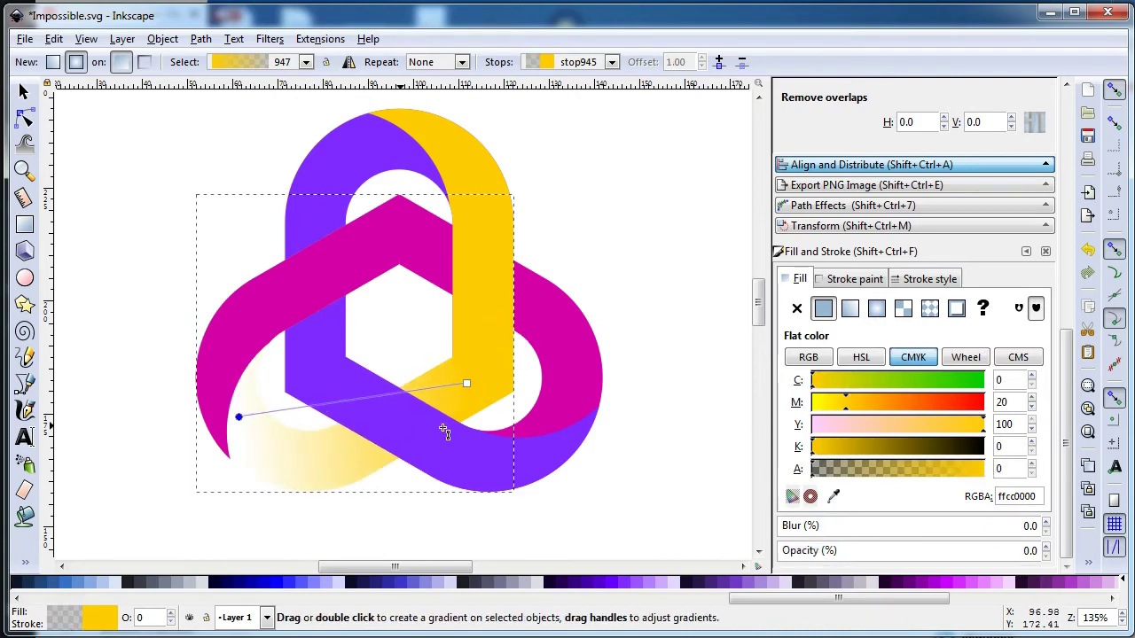
Step: Make the golden gradient's end stop fully opaque and darken it to 31 black in CMYK
{"action": "left_click_drag", "start_coordinate": [819, 551], "coordinate": [1053, 552]}
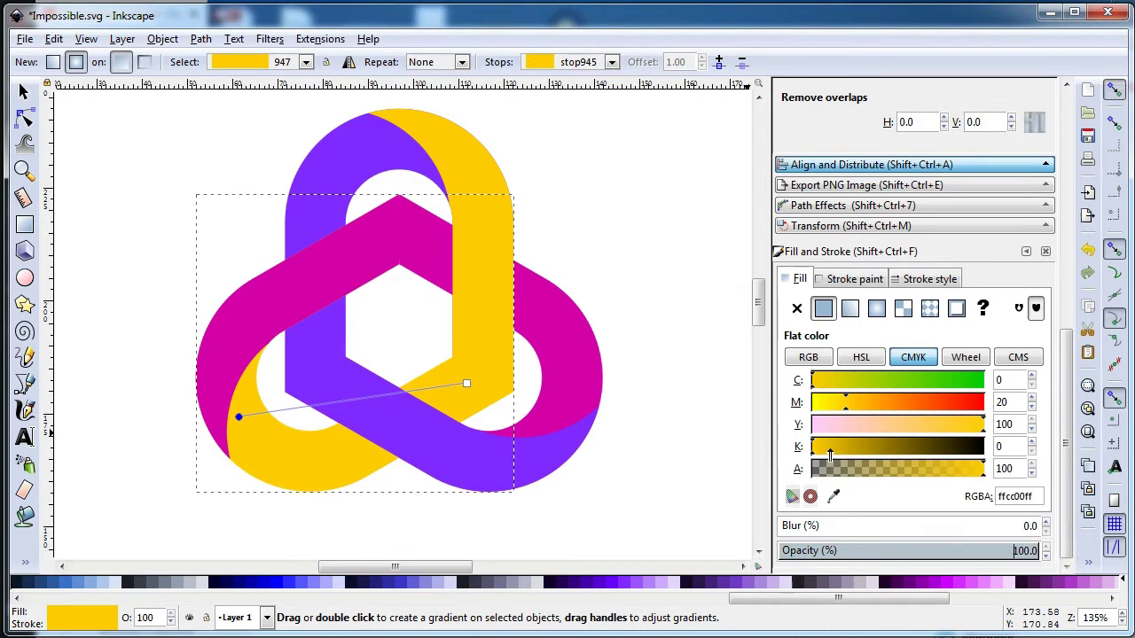
{"action": "left_click_drag", "start_coordinate": [830, 449], "coordinate": [841, 449]}
{"action": "left_click_drag", "start_coordinate": [855, 448], "coordinate": [865, 447]}
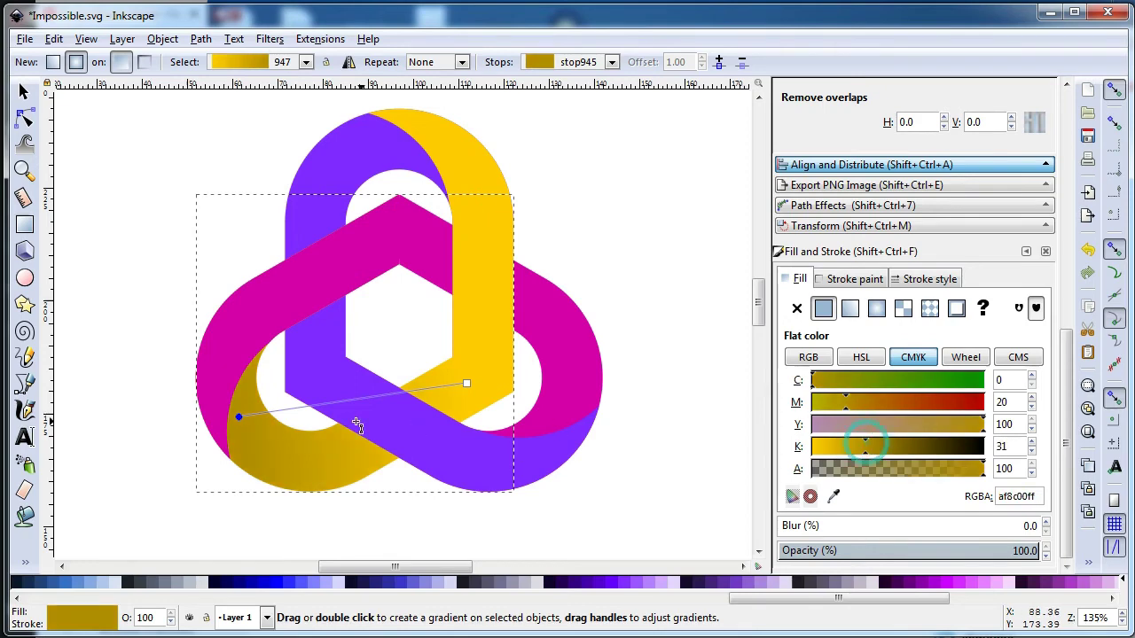
Step: Add an intermediate stop to the golden gradient, move it to offset 0.82 near the dark end, and deselect the strip
{"action": "double_click", "coordinate": [413, 390]}
{"action": "left_click_drag", "start_coordinate": [413, 390], "coordinate": [279, 410]}
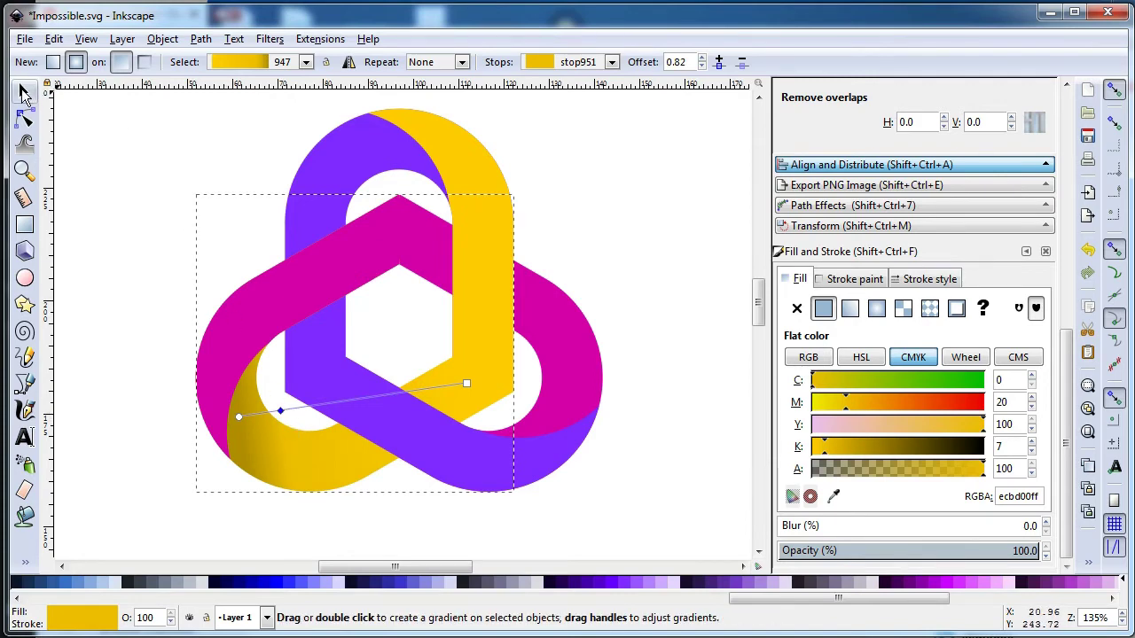
{"action": "left_click", "coordinate": [24, 91]}
{"action": "left_click", "coordinate": [179, 216]}
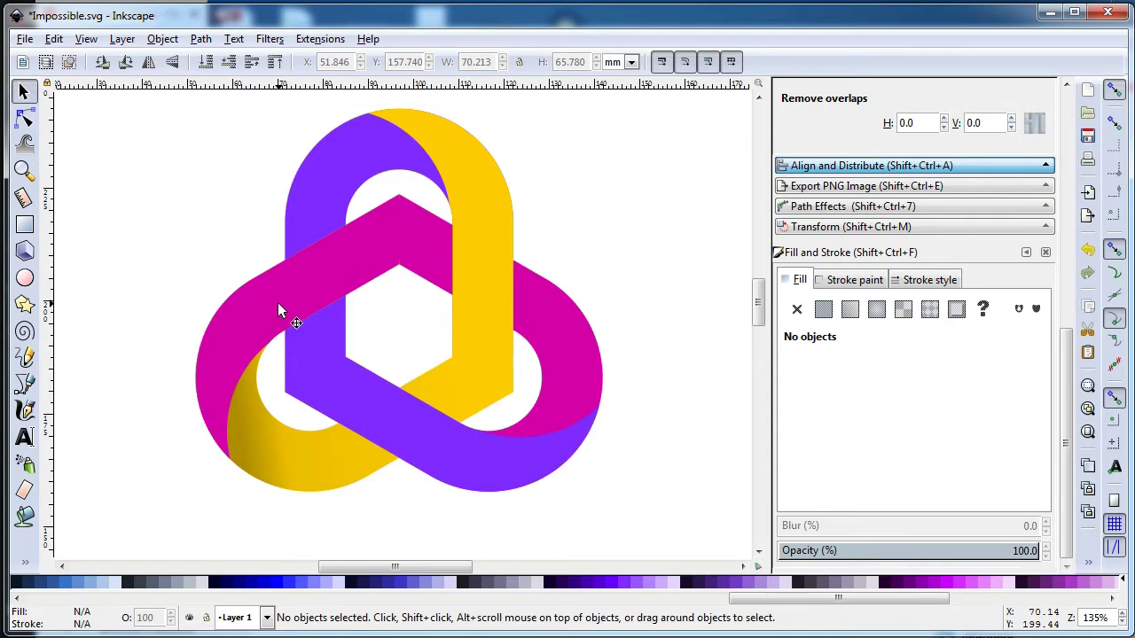
Step: Give the lower-right arch's magenta strip a linear gradient running from the hexagon's upper-right edge to the arch's lower-right bend
{"action": "left_click", "coordinate": [564, 331]}
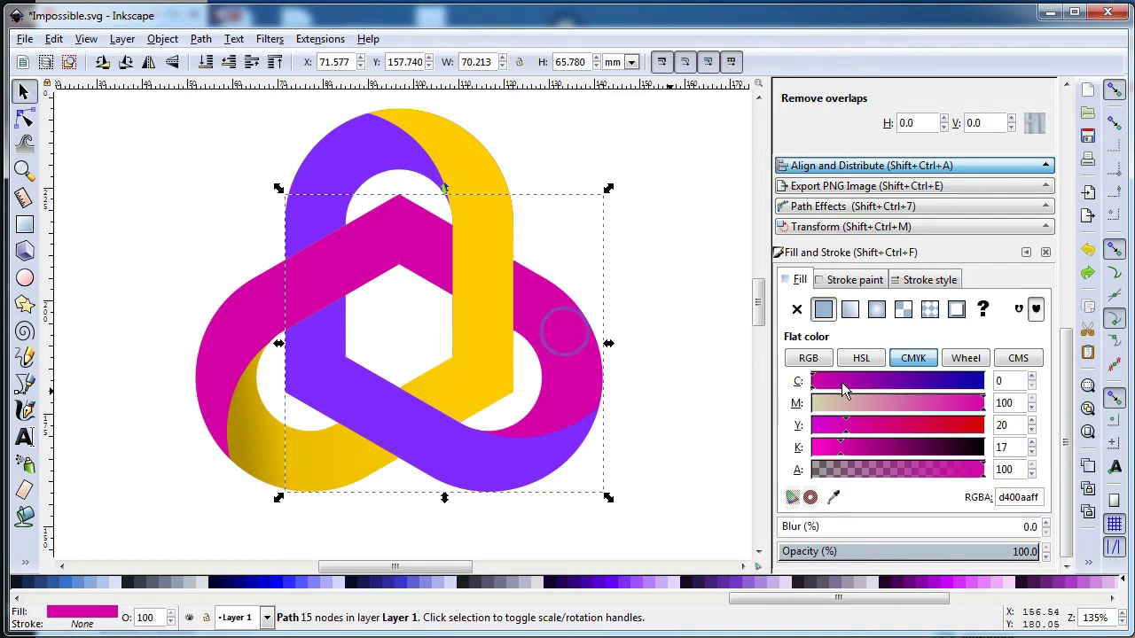
{"action": "left_click", "coordinate": [849, 309]}
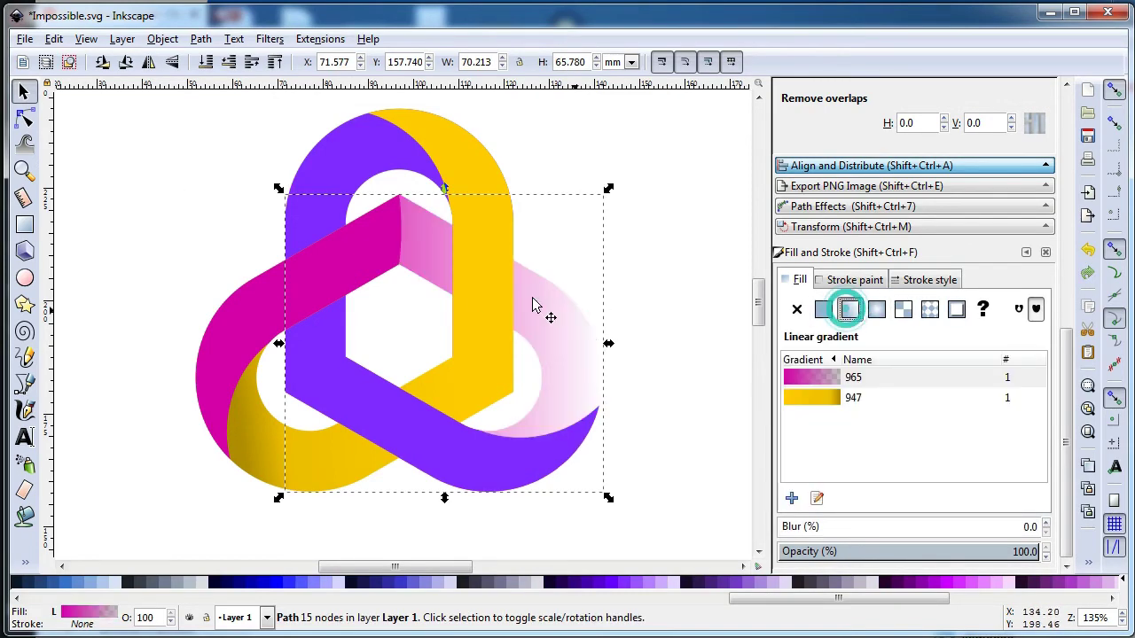
{"action": "left_click", "coordinate": [816, 498]}
{"action": "left_click_drag", "start_coordinate": [286, 344], "coordinate": [430, 247]}
{"action": "left_click_drag", "start_coordinate": [597, 342], "coordinate": [589, 399]}
{"action": "key", "text": "ctrl+z"}
{"action": "left_click_drag", "start_coordinate": [599, 341], "coordinate": [577, 401]}
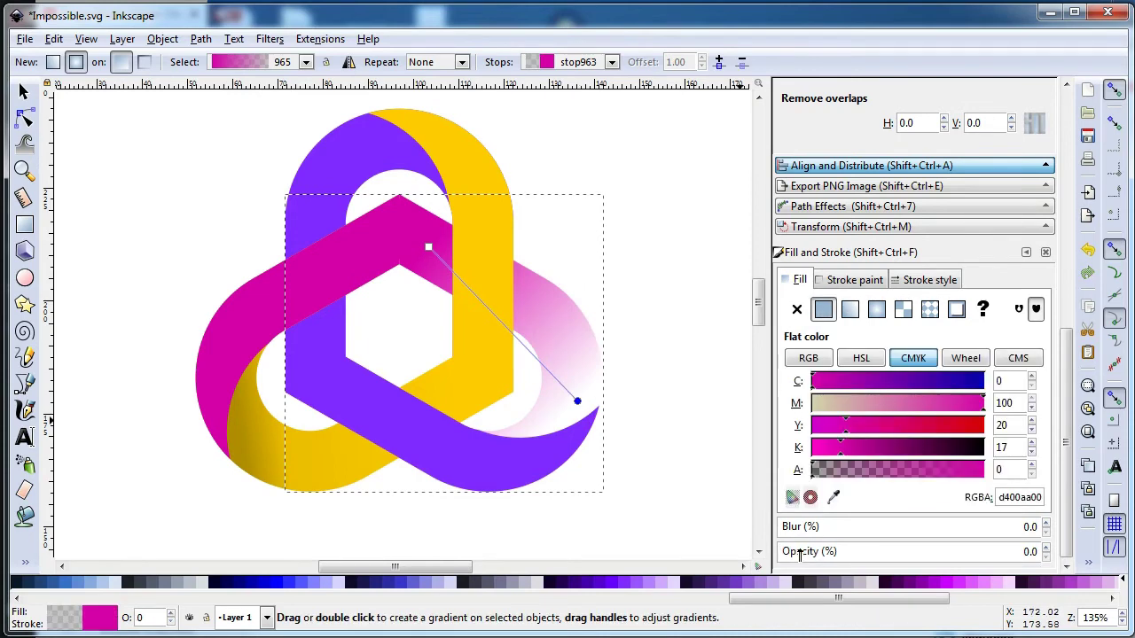
Step: Make the magenta gradient's end stop opaque and darker, and shift its start behind the golden vertical strip
{"action": "left_click_drag", "start_coordinate": [807, 553], "coordinate": [1067, 554]}
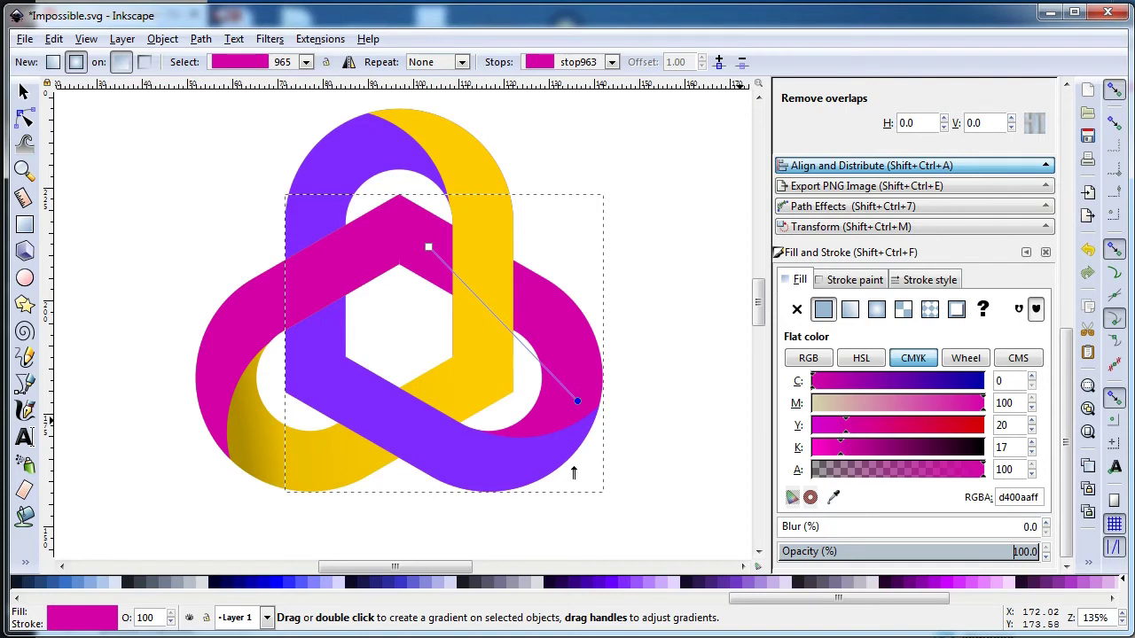
{"action": "left_click_drag", "start_coordinate": [855, 450], "coordinate": [863, 448]}
{"action": "left_click_drag", "start_coordinate": [429, 247], "coordinate": [472, 285]}
{"action": "left_click", "coordinate": [472, 285]}
{"action": "key", "text": "s"}
{"action": "left_click", "coordinate": [119, 159]}
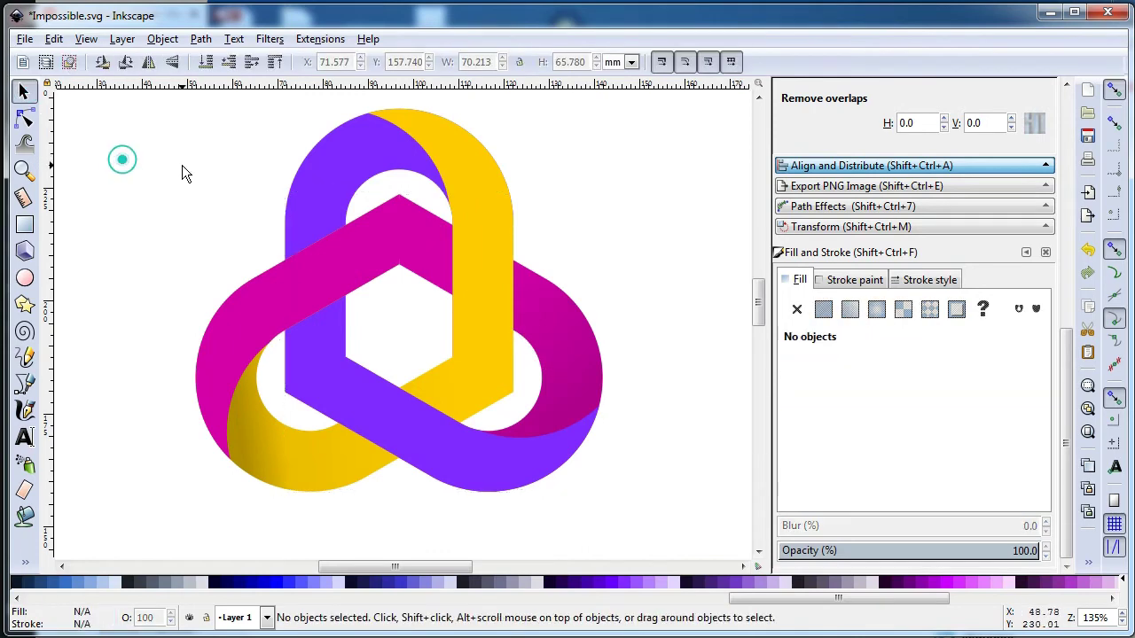
{"action": "left_click", "coordinate": [605, 235]}
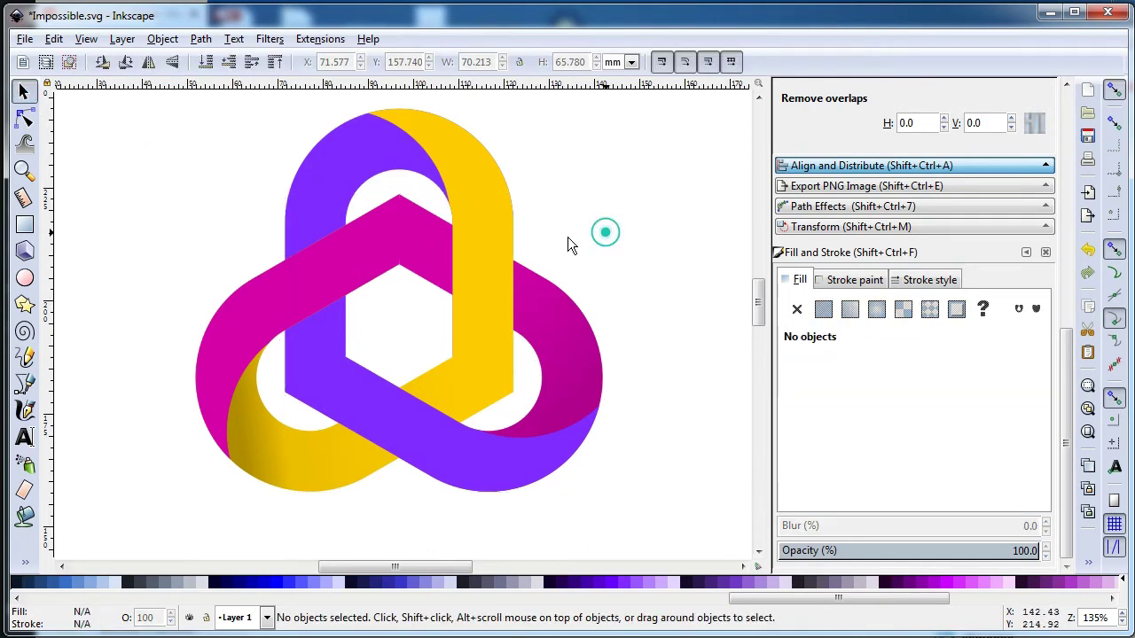
Step: Give the upper arch's violet strip a linear gradient running from its lower leg up to the arch's upper bend
{"action": "left_click", "coordinate": [349, 169]}
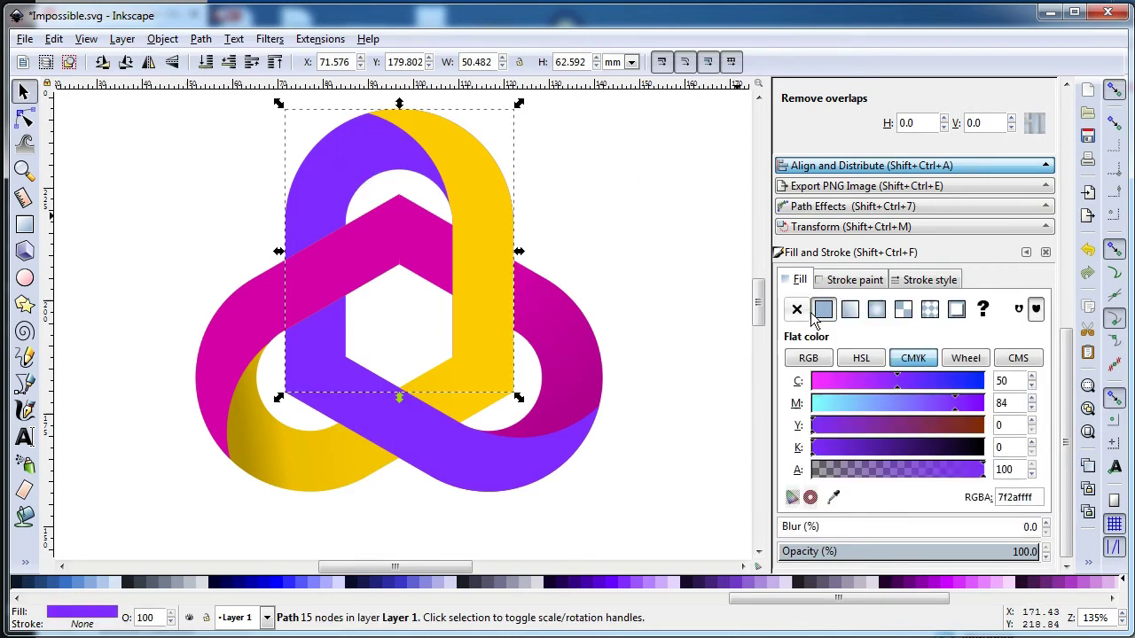
{"action": "left_click", "coordinate": [849, 310]}
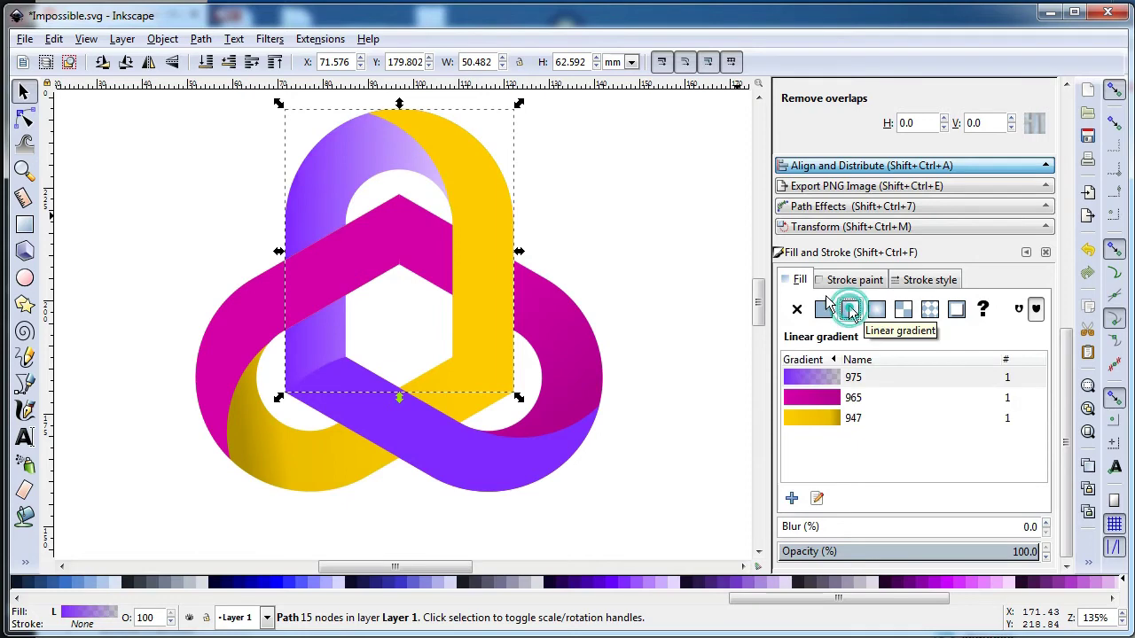
{"action": "left_click", "coordinate": [816, 498]}
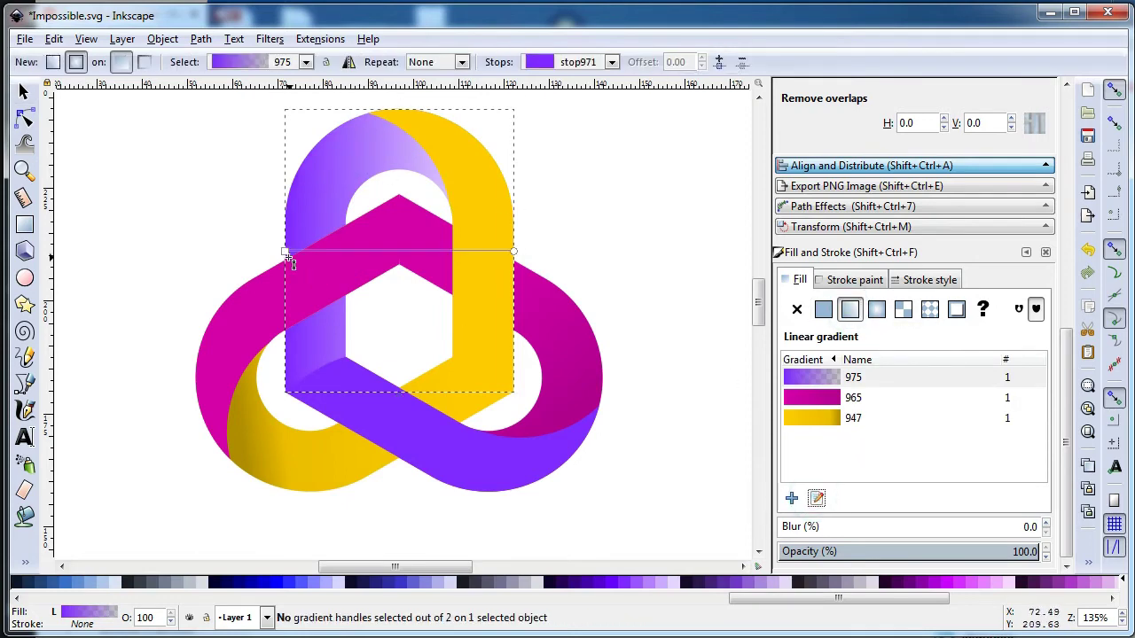
{"action": "left_click_drag", "start_coordinate": [287, 253], "coordinate": [312, 341]}
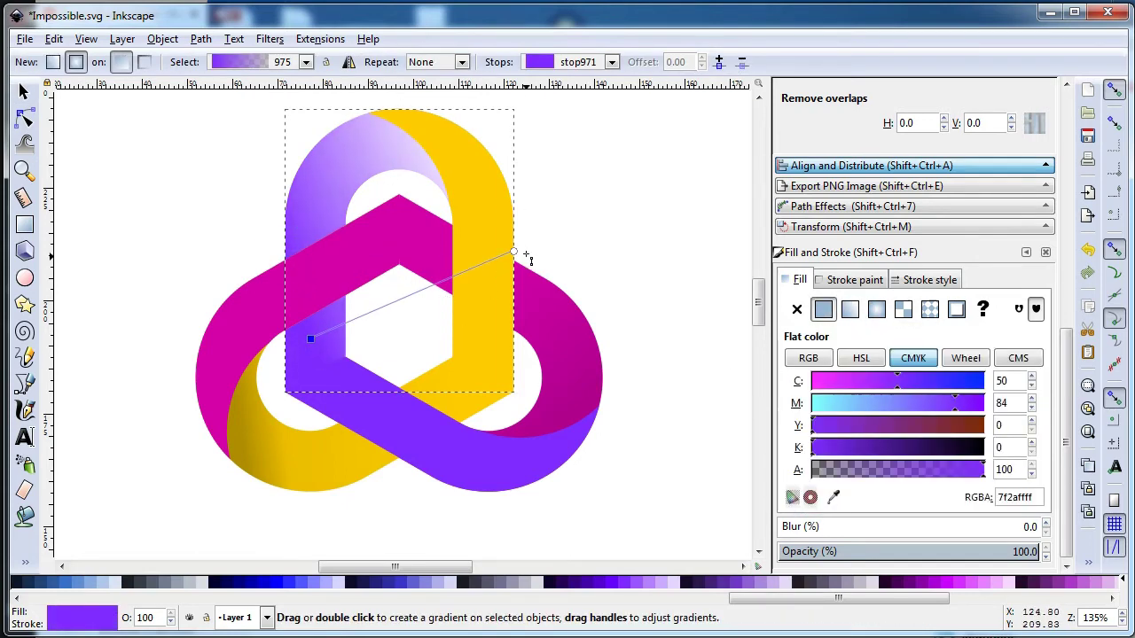
{"action": "left_click_drag", "start_coordinate": [514, 252], "coordinate": [354, 152]}
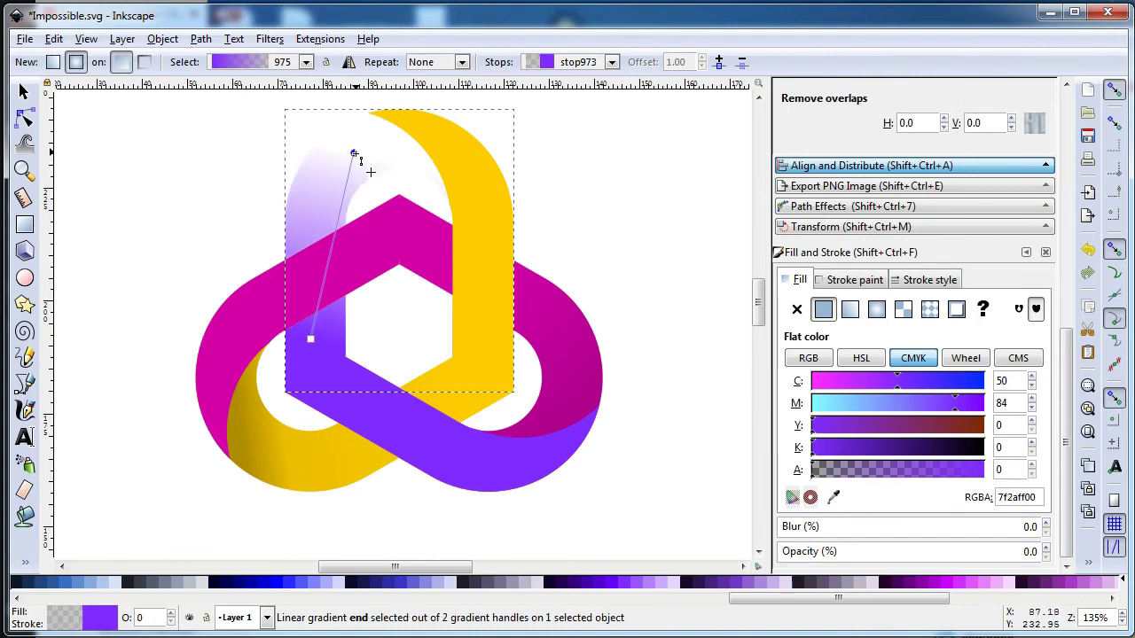
Step: Make the violet gradient's end stop fully opaque and darken it to K 34, deselect the strip, and save the drawing
{"action": "left_click_drag", "start_coordinate": [800, 551], "coordinate": [1053, 551]}
{"action": "left_click_drag", "start_coordinate": [840, 447], "coordinate": [868, 446]}
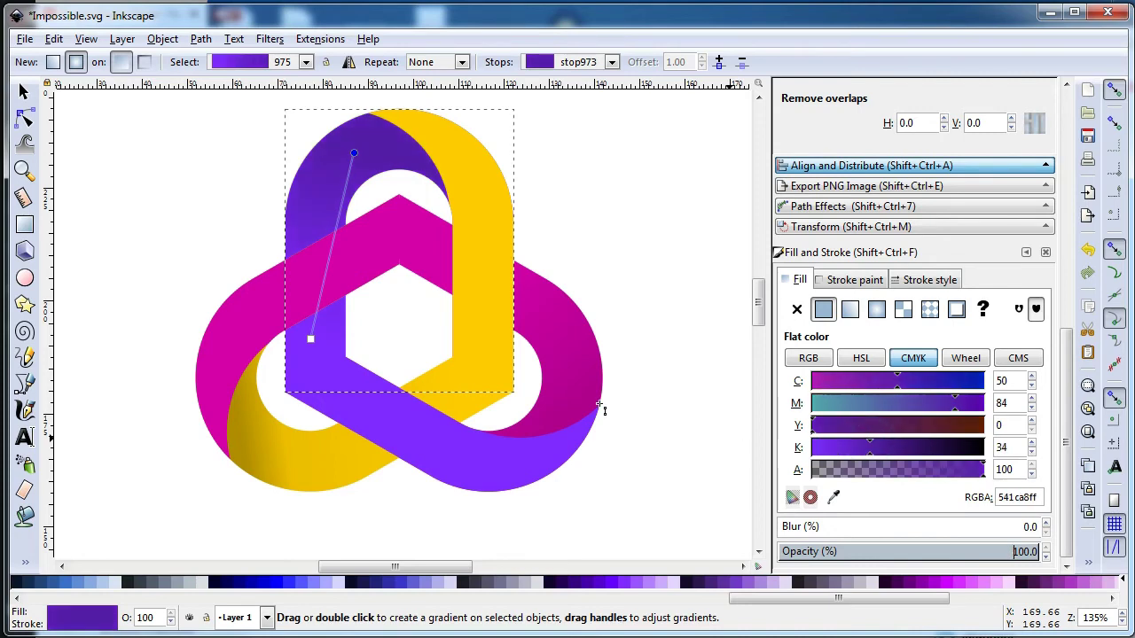
{"action": "left_click", "coordinate": [23, 91]}
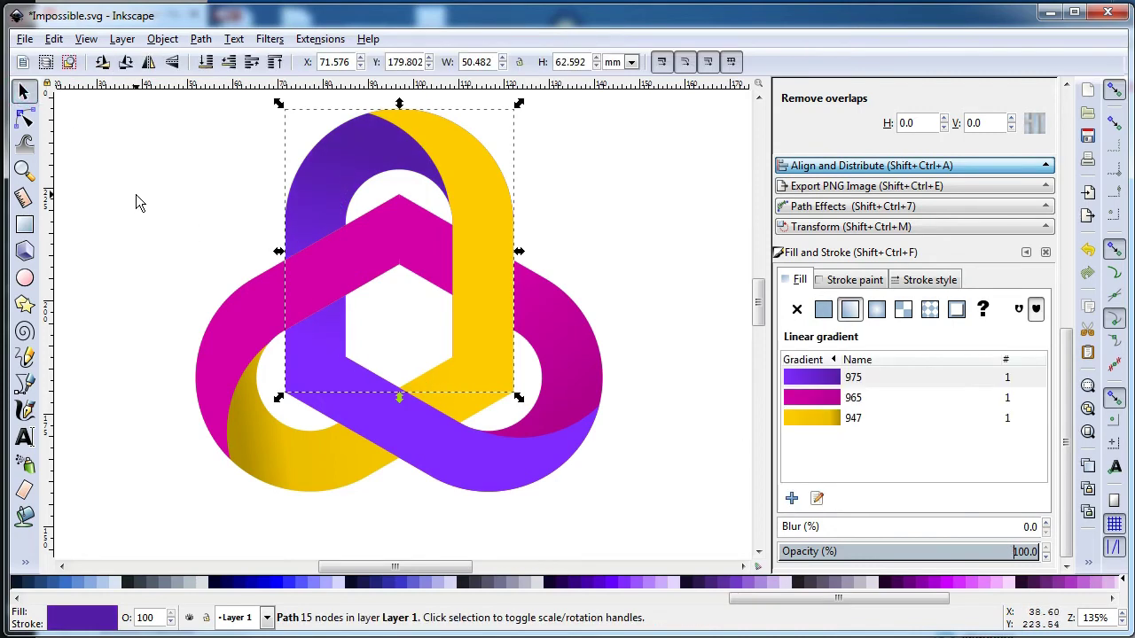
{"action": "left_click", "coordinate": [135, 202]}
{"action": "key", "text": "ctrl+s"}
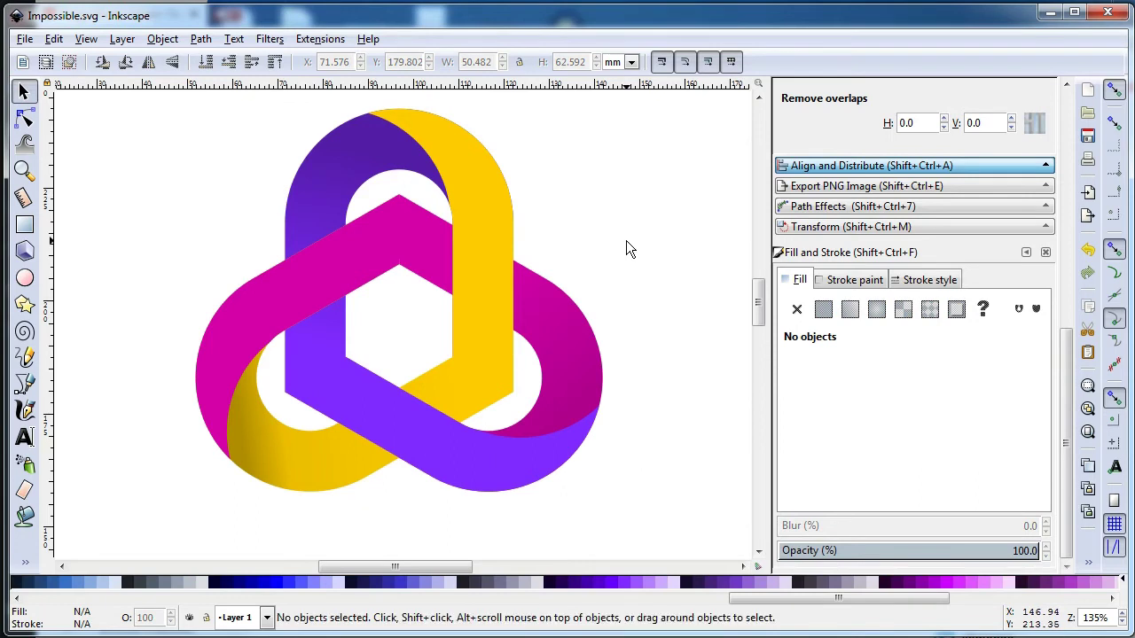
{"action": "left_click", "coordinate": [481, 202]}
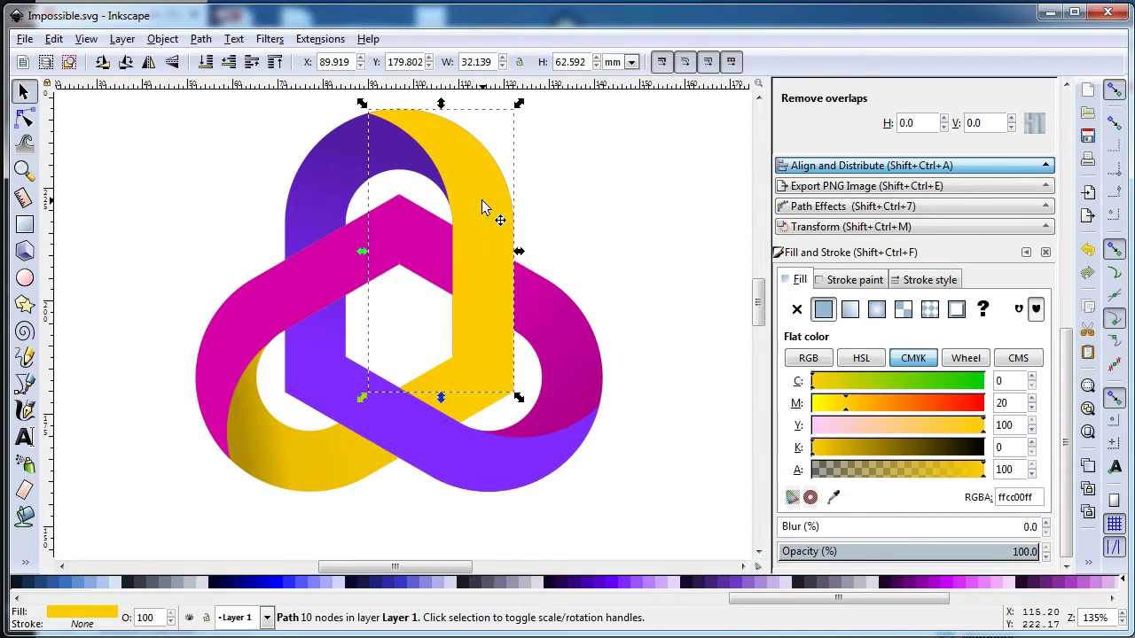
{"action": "right_click", "coordinate": [481, 207]}
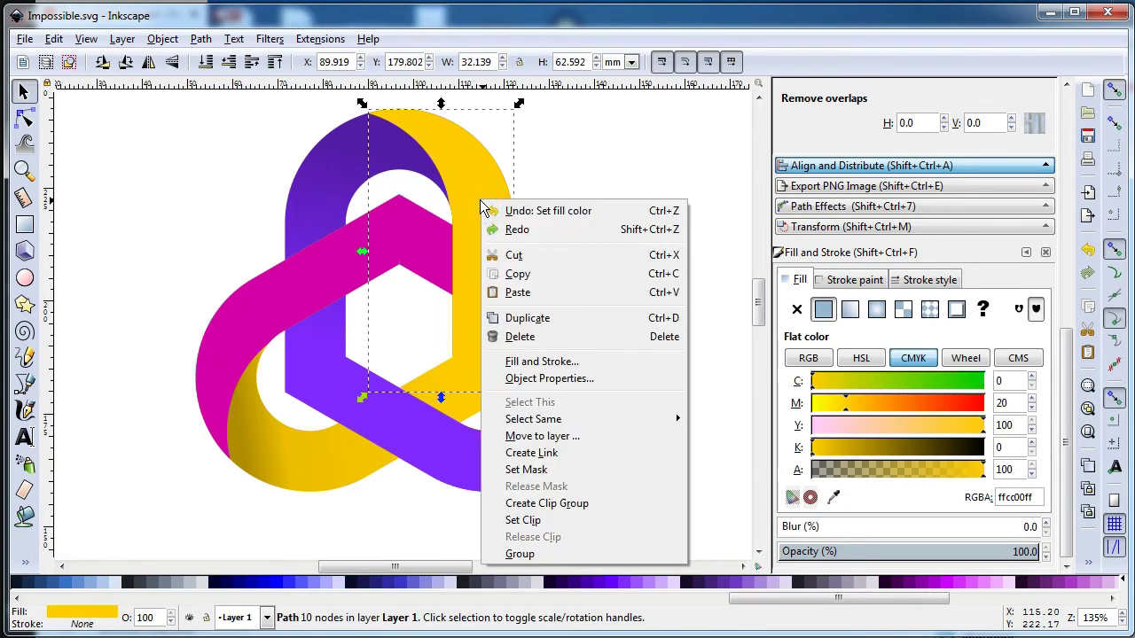
{"action": "left_click", "coordinate": [532, 321]}
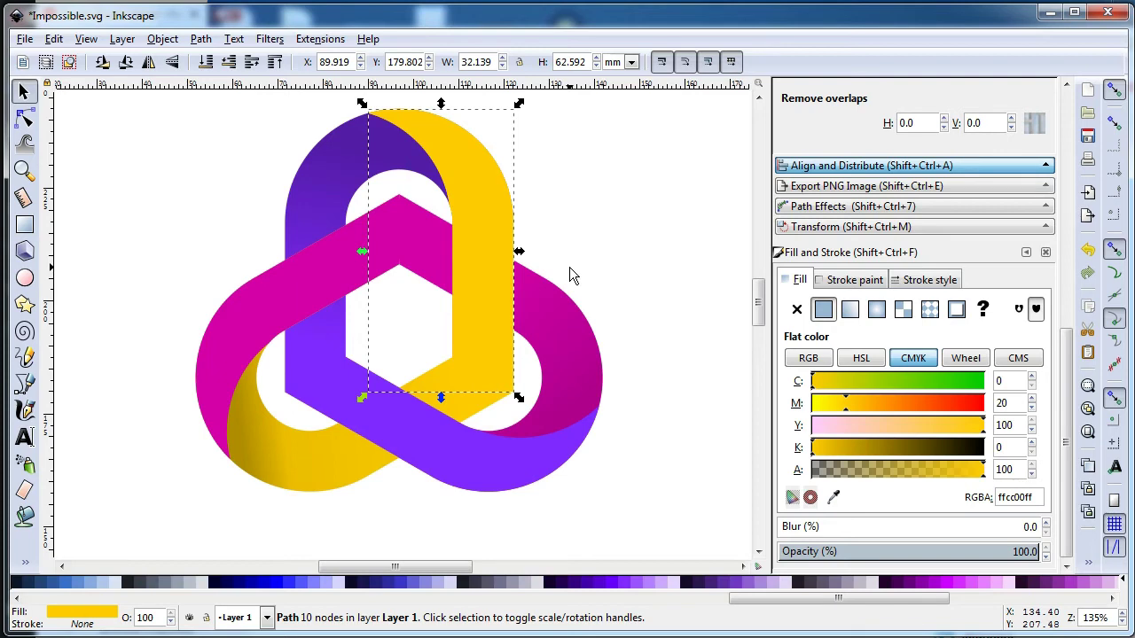
{"action": "left_click", "coordinate": [582, 244]}
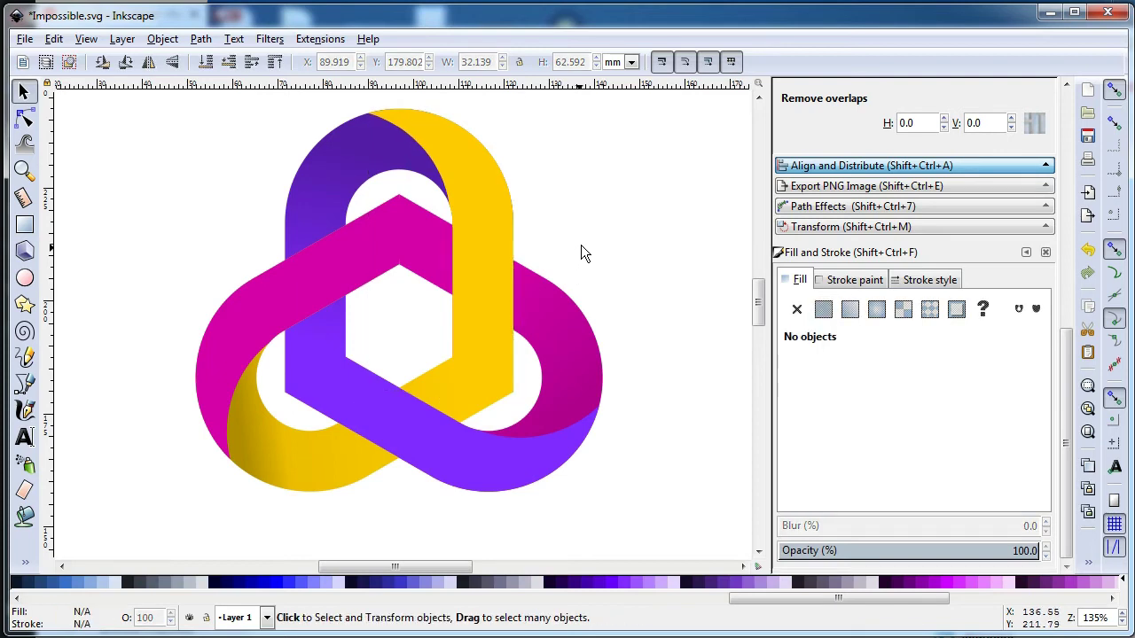
Step: Select the flat golden, magenta and violet front strips together and duplicate them in place
{"action": "left_click", "coordinate": [488, 210]}
{"action": "left_click", "coordinate": [241, 318], "text": "shift"}
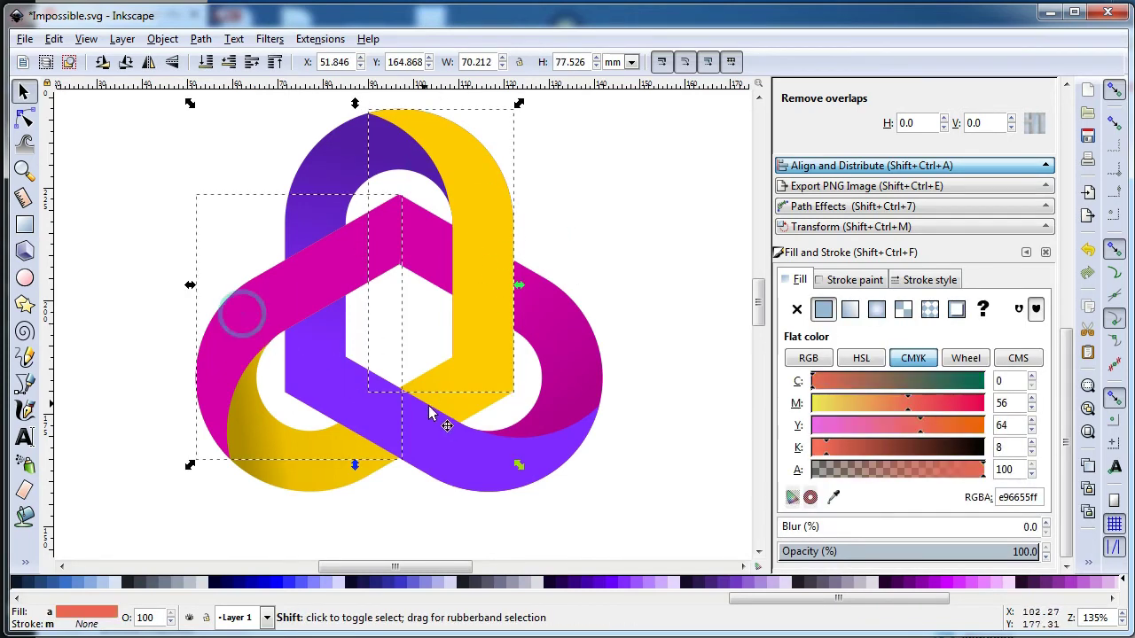
{"action": "left_click", "coordinate": [549, 457], "text": "shift"}
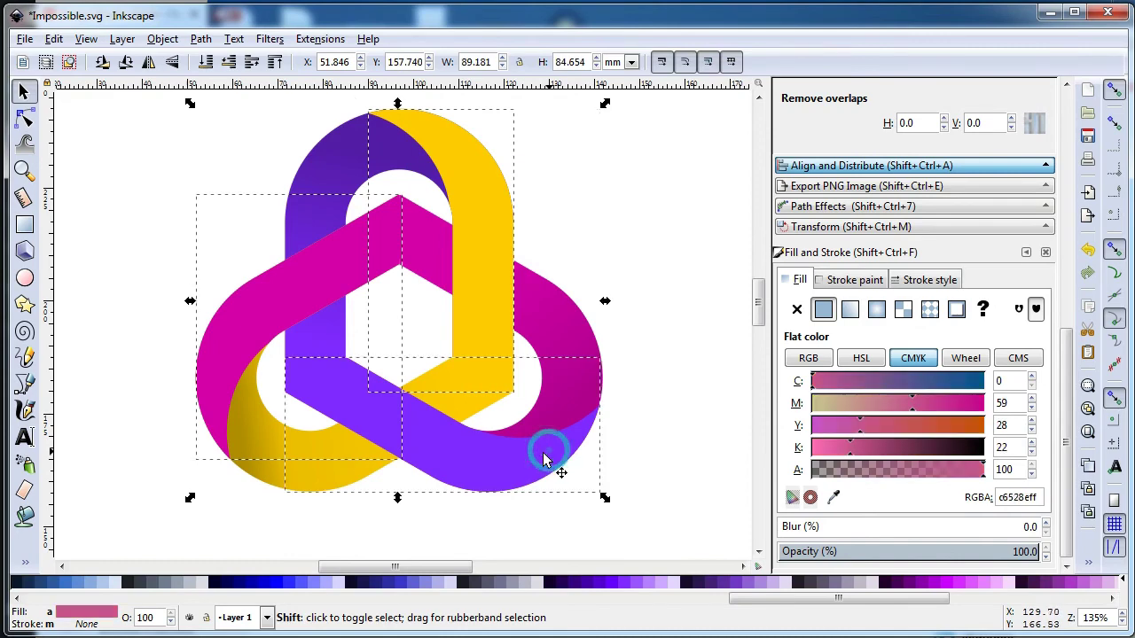
{"action": "right_click", "coordinate": [524, 464]}
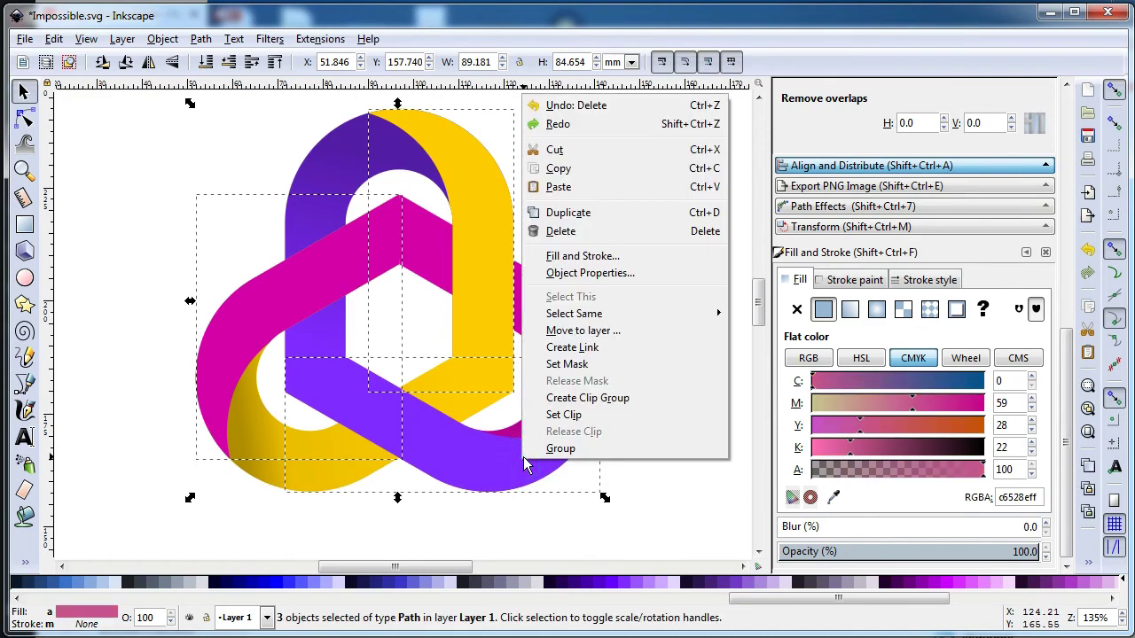
{"action": "left_click", "coordinate": [560, 216]}
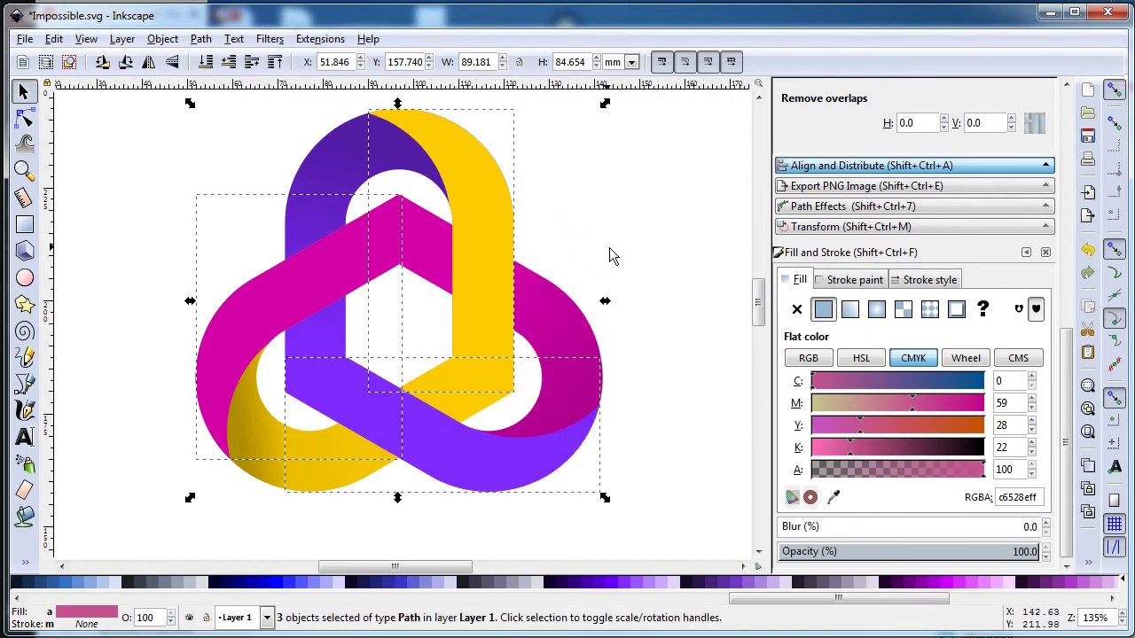
Step: Fill the three duplicated strips with white, deselect them, and save the drawing
{"action": "key", "text": "minus"}
{"action": "left_click", "coordinate": [191, 583]}
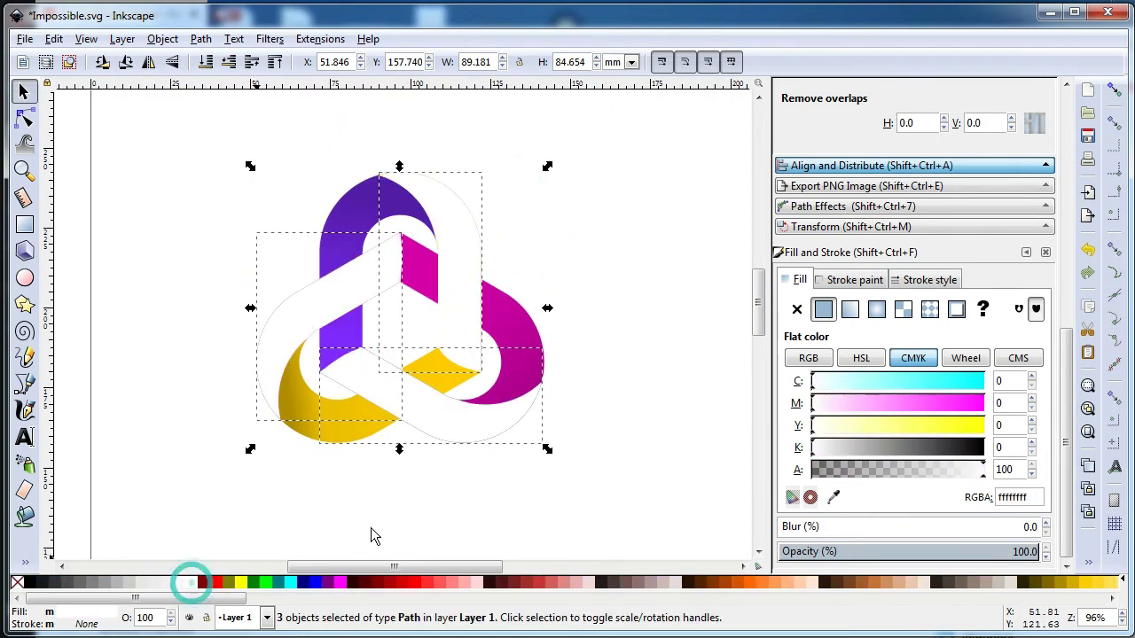
{"action": "left_click", "coordinate": [625, 402]}
{"action": "key", "text": "ctrl+s"}
{"action": "left_click", "coordinate": [622, 384]}
Step: Unite the three white strips into a single path with Union
{"action": "left_click", "coordinate": [24, 169]}
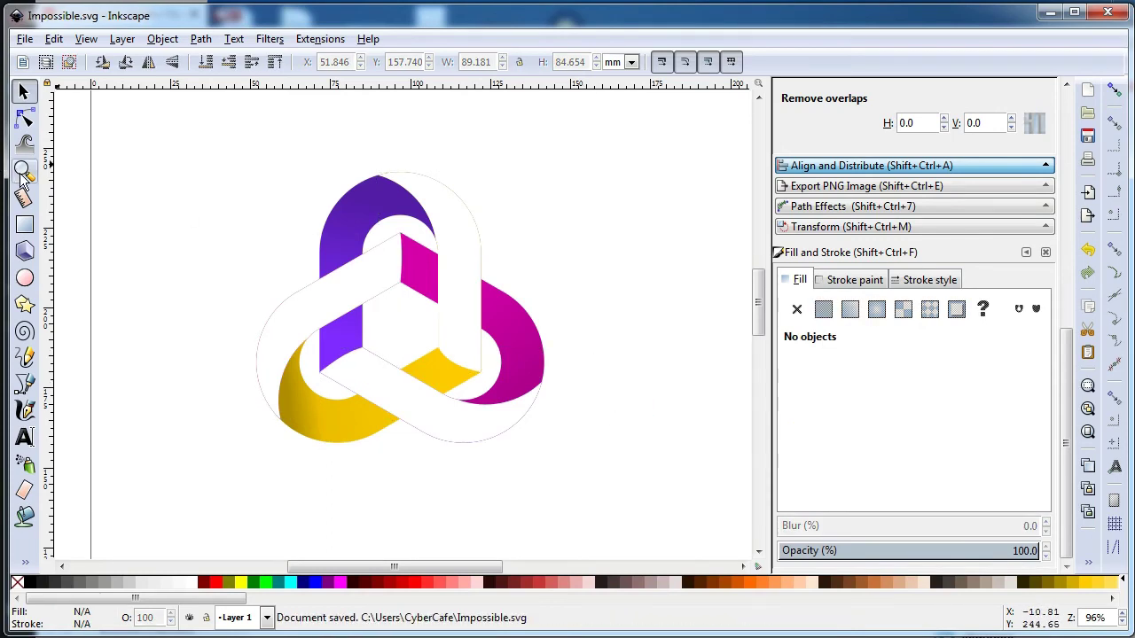
{"action": "left_click_drag", "start_coordinate": [189, 143], "coordinate": [532, 436]}
{"action": "key", "text": "s"}
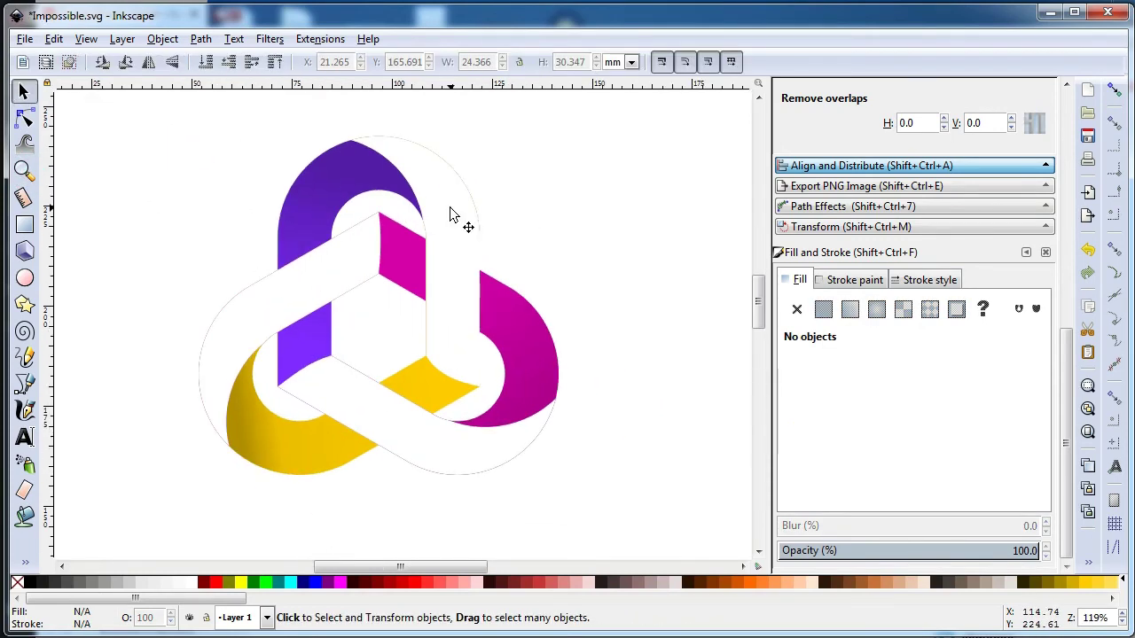
{"action": "left_click", "coordinate": [450, 207]}
{"action": "left_click", "coordinate": [457, 451], "text": "shift"}
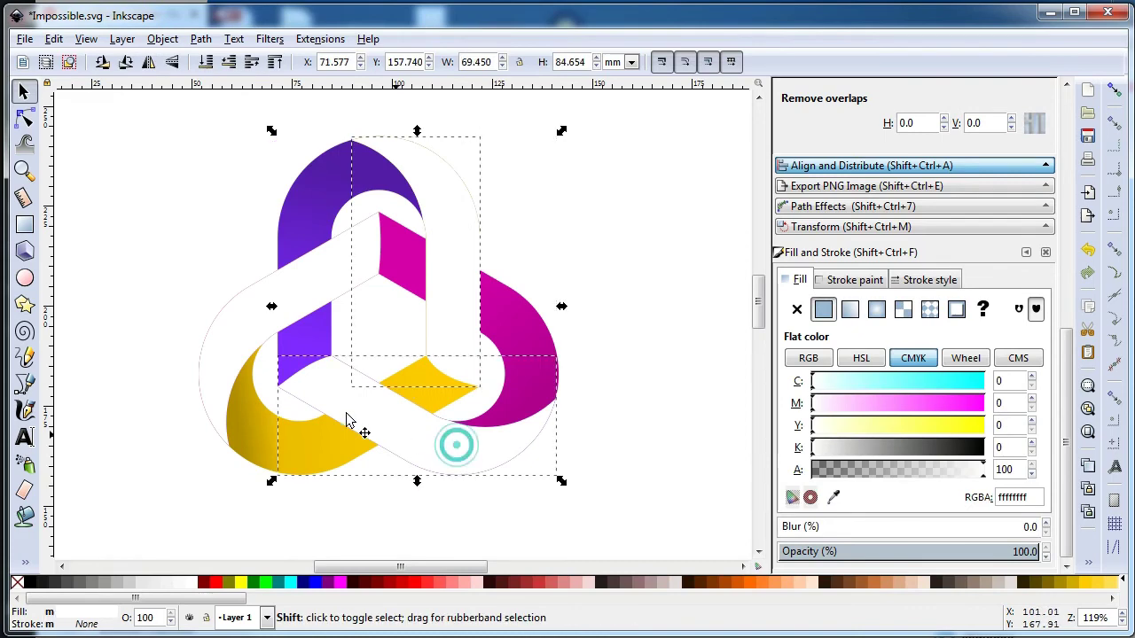
{"action": "left_click", "coordinate": [241, 325], "text": "shift"}
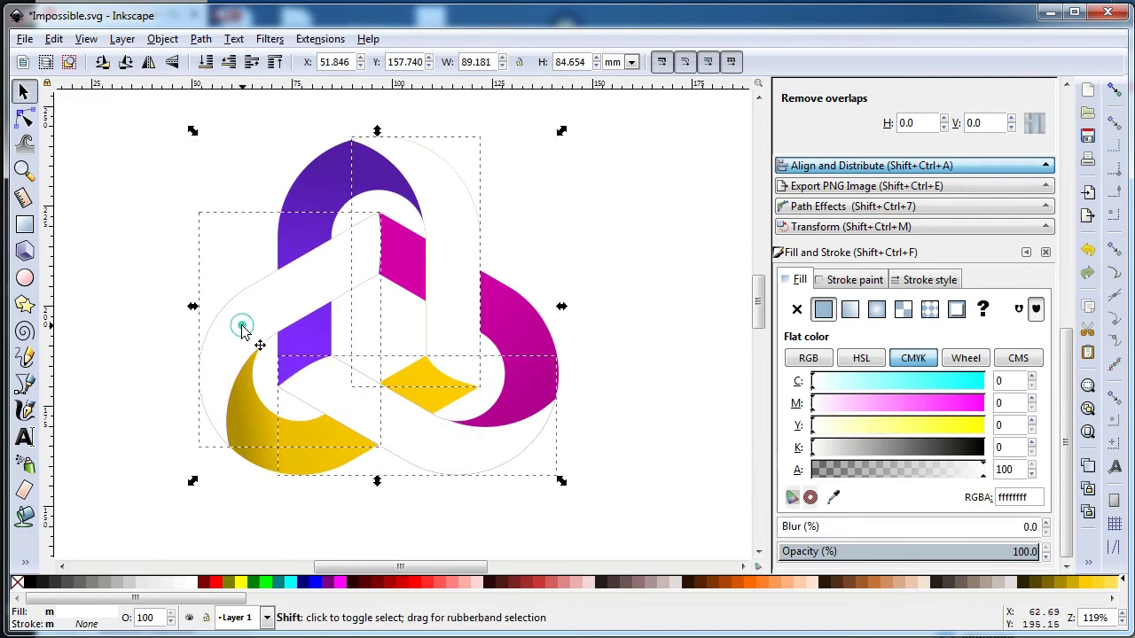
{"action": "left_click", "coordinate": [201, 39]}
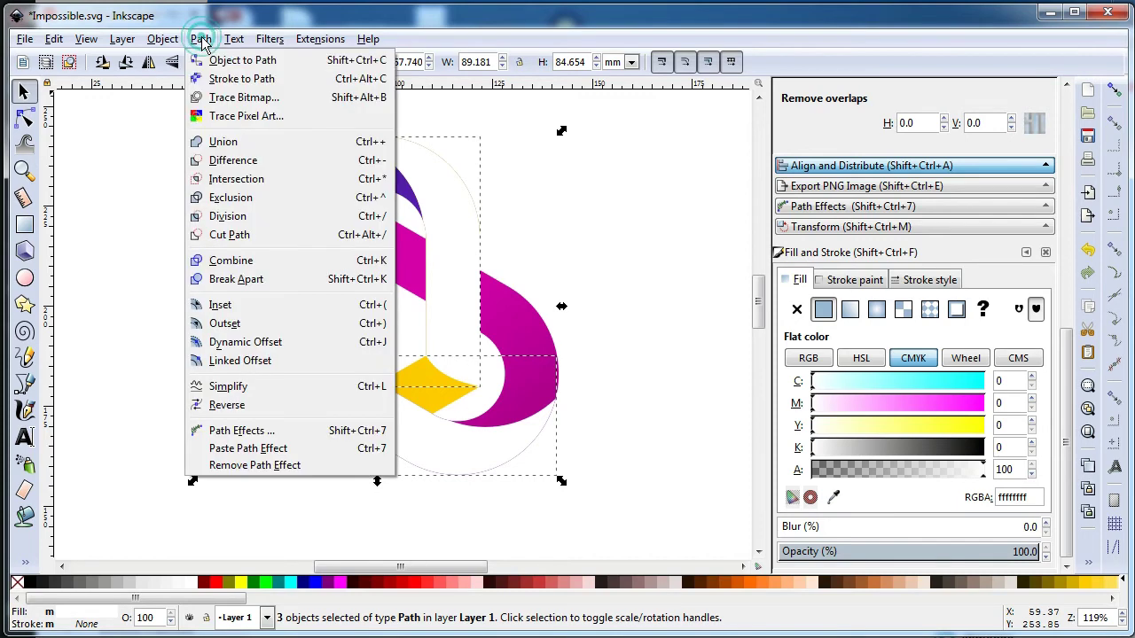
{"action": "left_click", "coordinate": [223, 144]}
{"action": "left_click", "coordinate": [615, 193]}
Step: Duplicate the united white shape and give the copy a flat dark violet stroke of width 2
{"action": "left_click", "coordinate": [436, 195]}
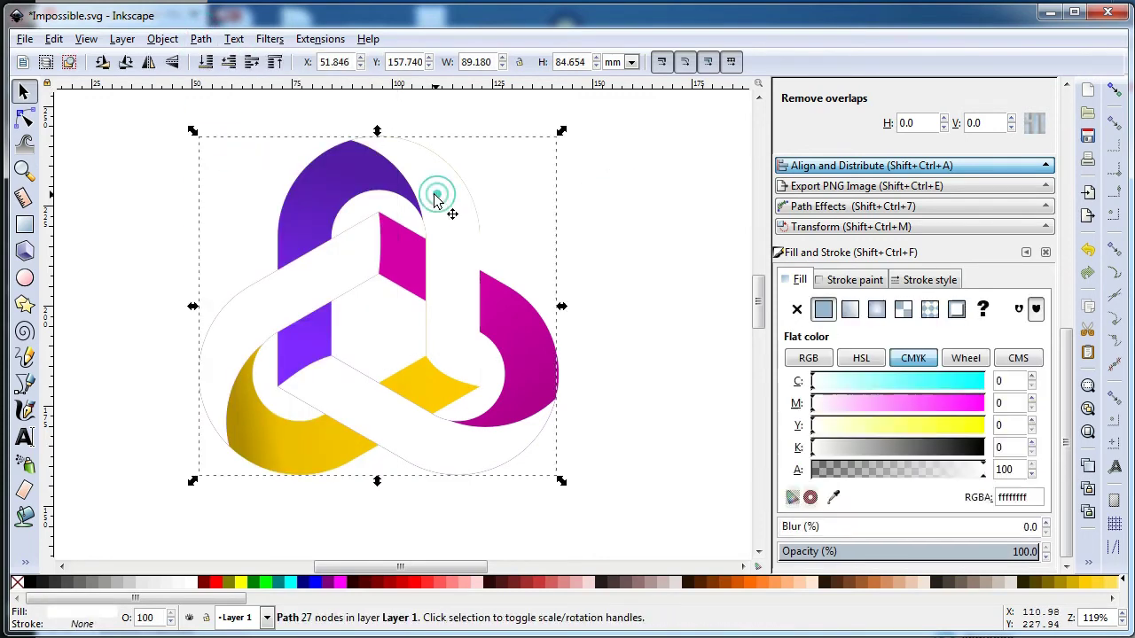
{"action": "right_click", "coordinate": [434, 197]}
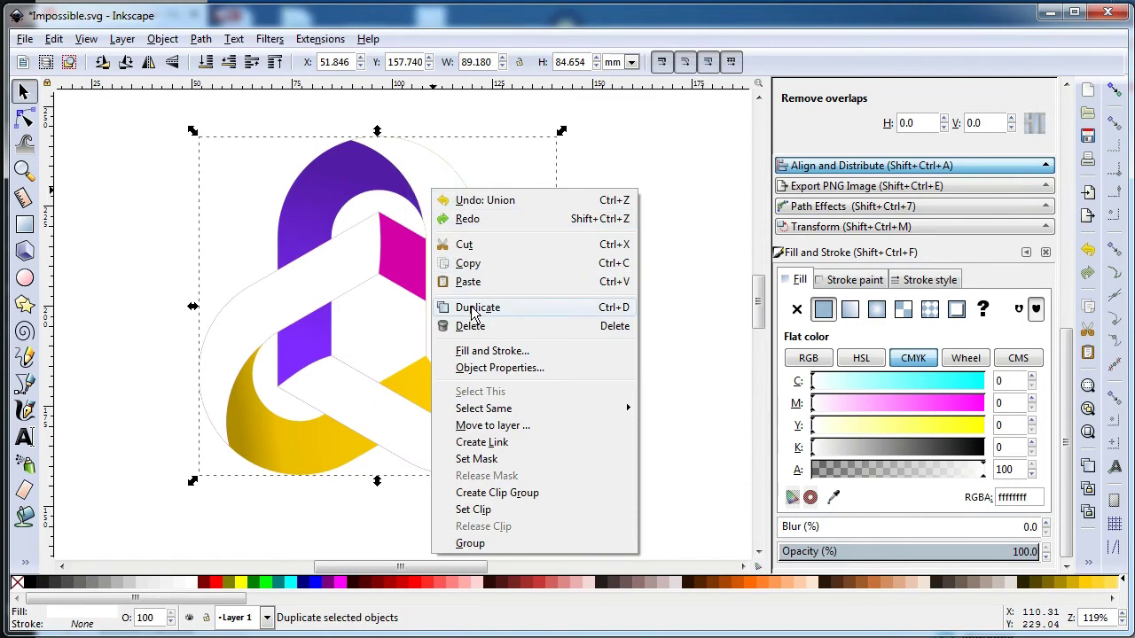
{"action": "left_click", "coordinate": [472, 309]}
{"action": "left_click", "coordinate": [928, 282]}
{"action": "left_click", "coordinate": [897, 305]}
{"action": "type", "text": "2"}
{"action": "left_click", "coordinate": [853, 279]}
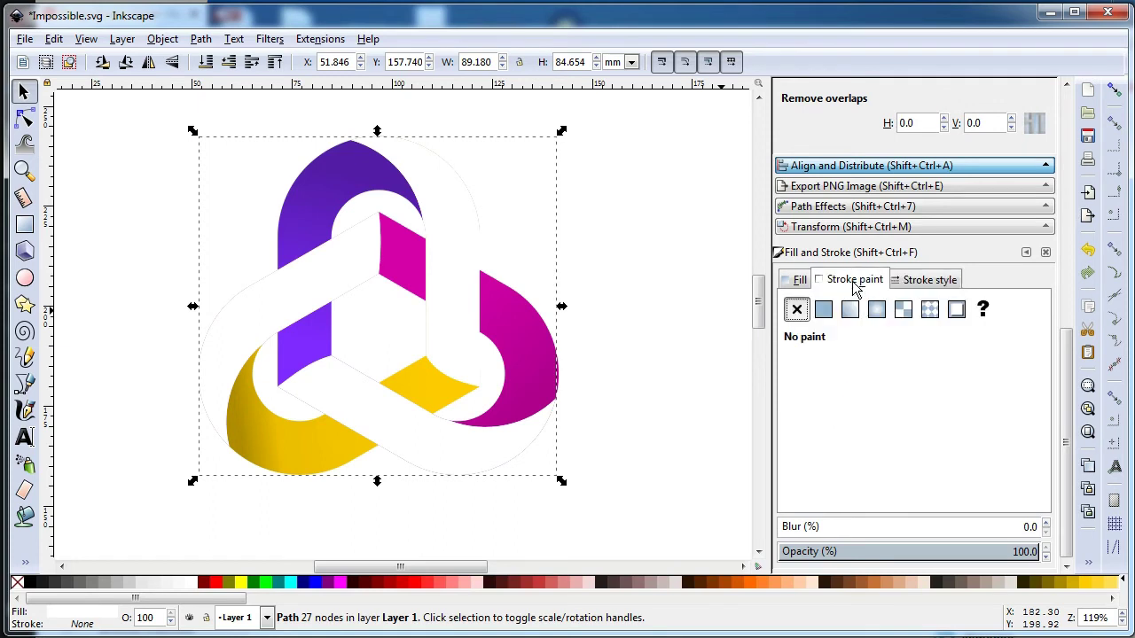
{"action": "left_click", "coordinate": [822, 309]}
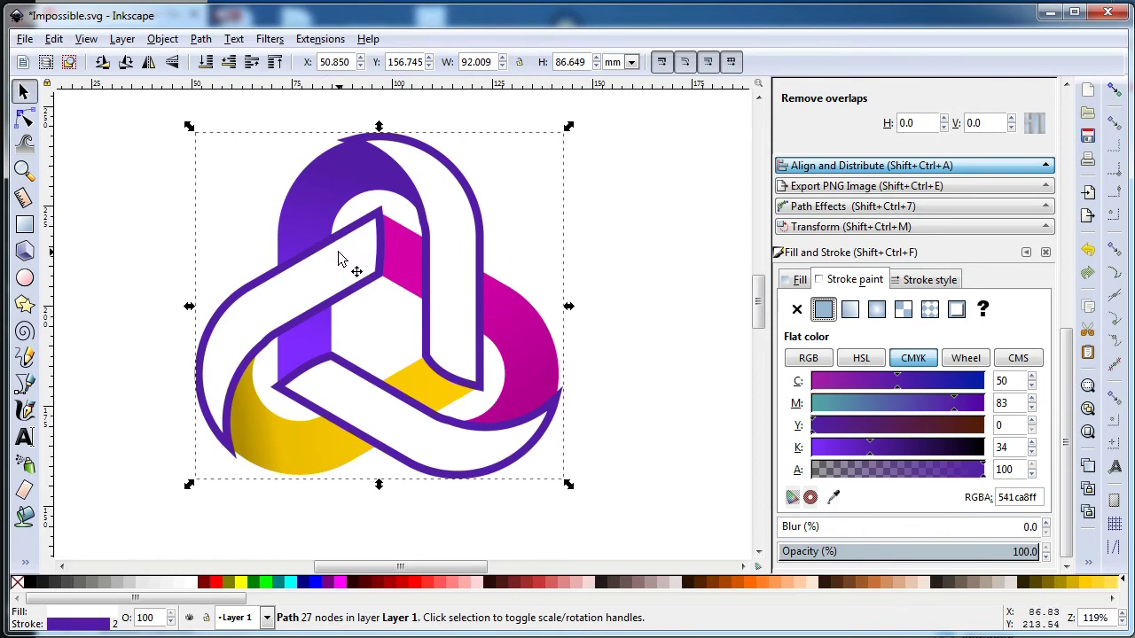
Step: Convert the copy's violet stroke to a path, check it by moving it aside, and undo the move
{"action": "left_click", "coordinate": [200, 39]}
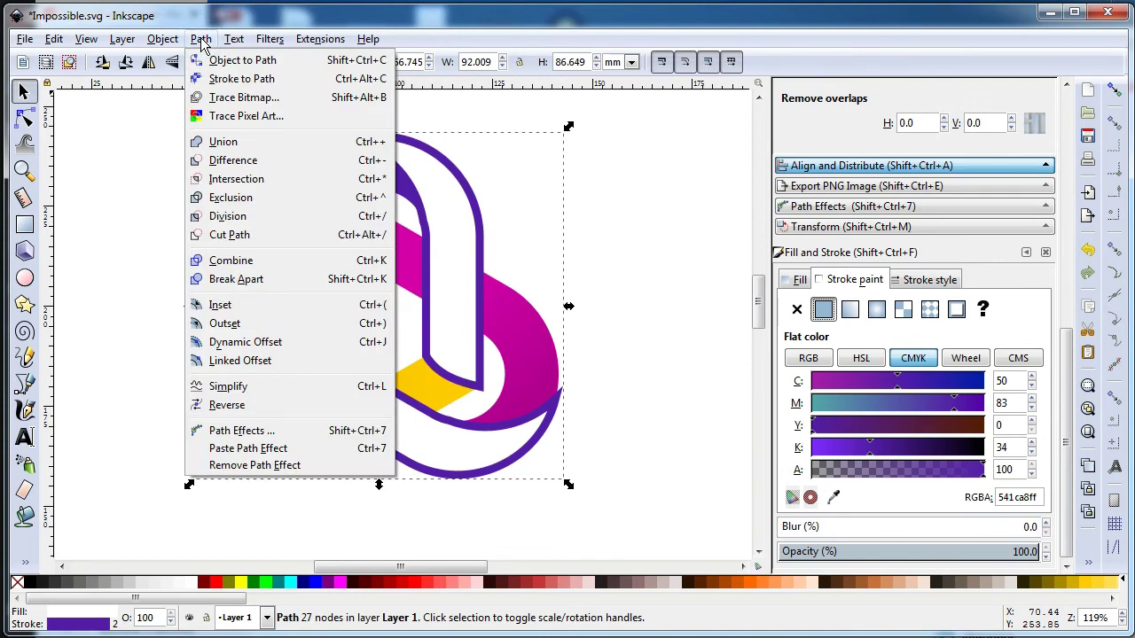
{"action": "left_click", "coordinate": [231, 80]}
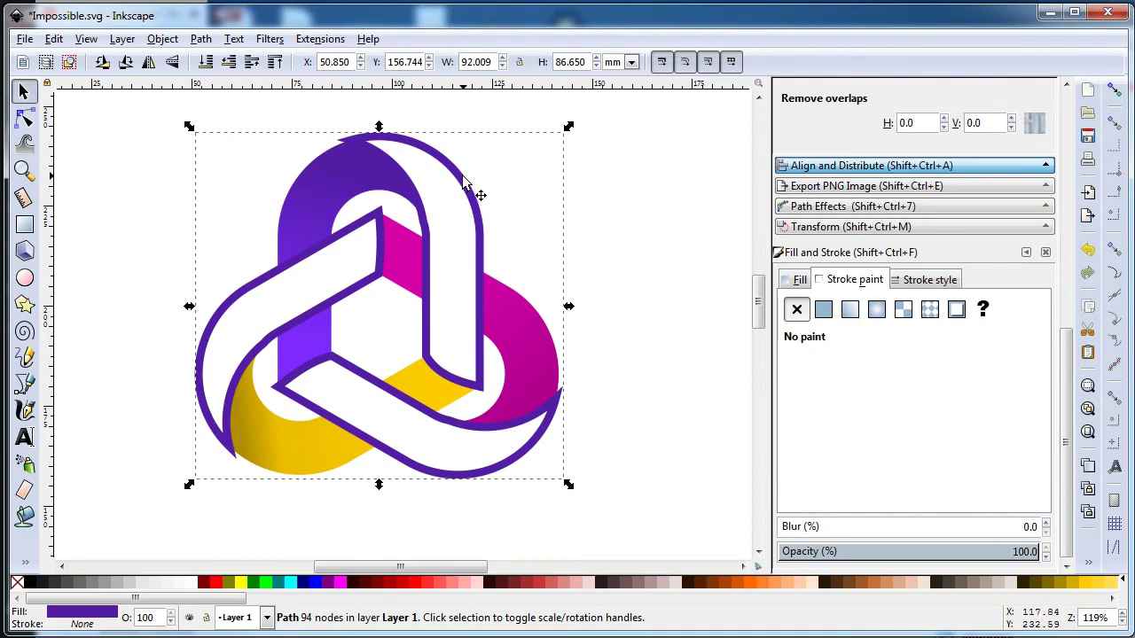
{"action": "left_click_drag", "start_coordinate": [459, 183], "coordinate": [554, 195]}
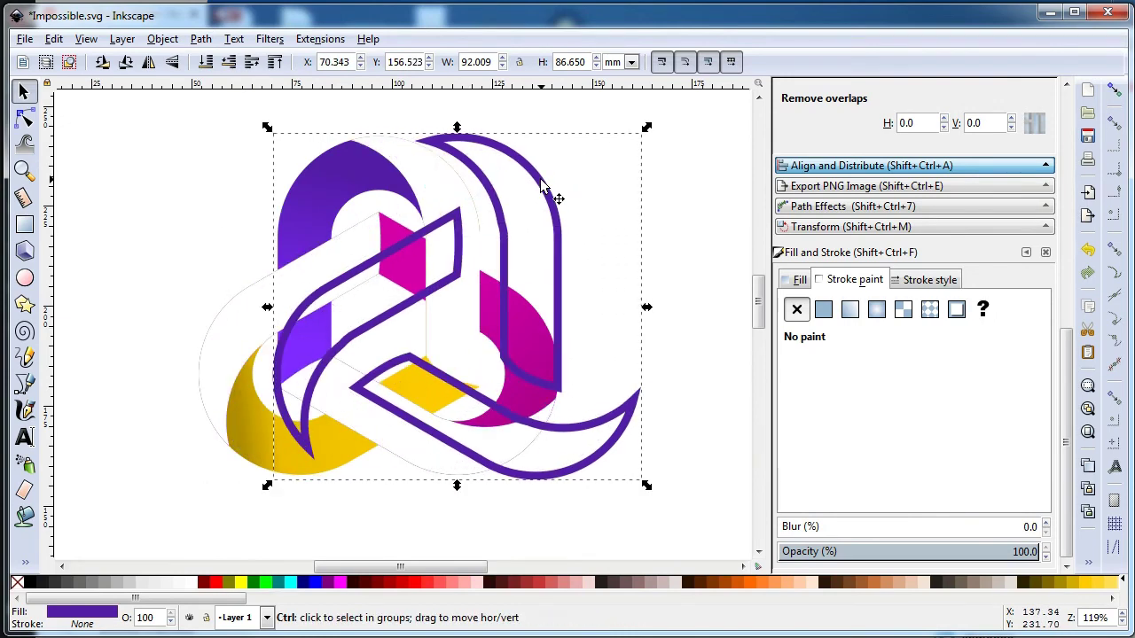
{"action": "key", "text": "ctrl+z"}
Step: Subtract the violet outline from the united white shape with Difference, and save the drawing
{"action": "key", "text": "shift"}
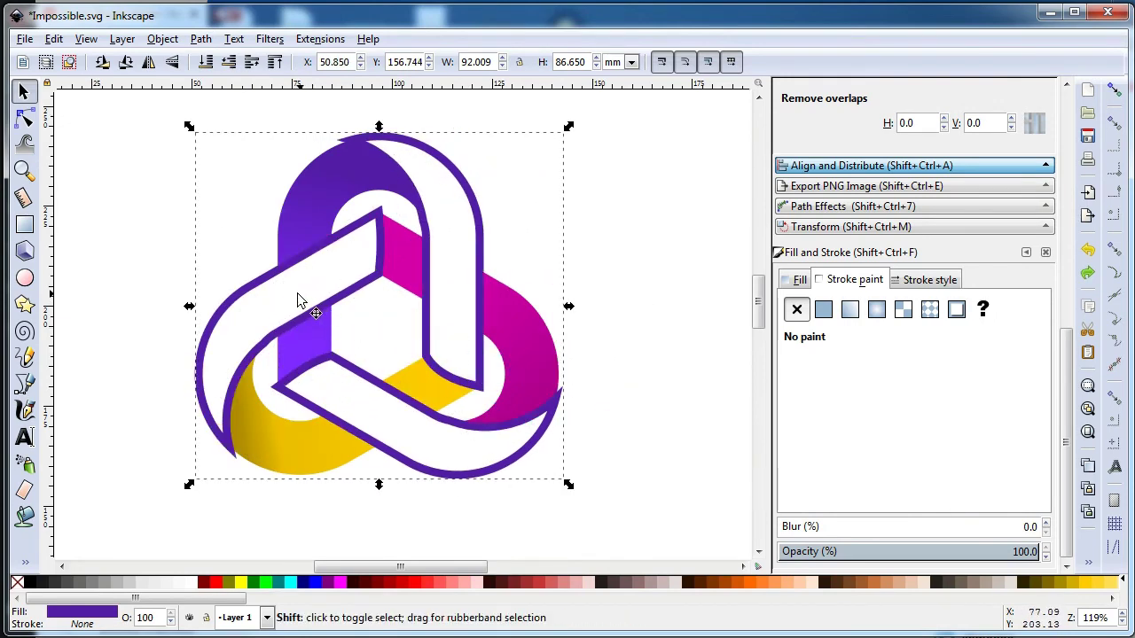
{"action": "left_click", "coordinate": [293, 296], "text": "shift"}
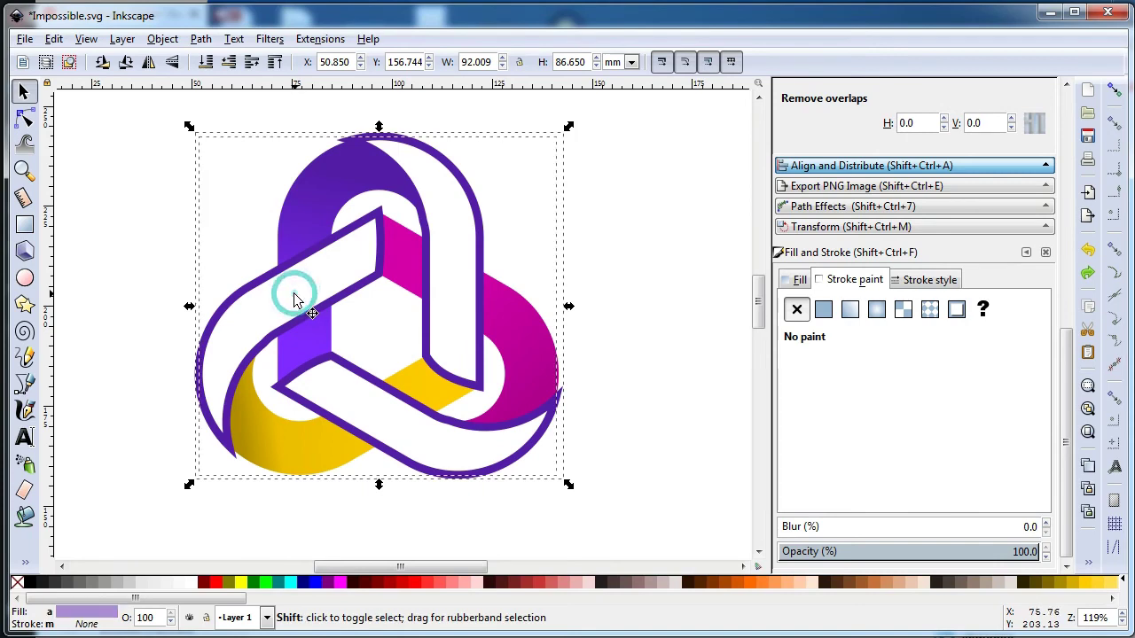
{"action": "left_click", "coordinate": [200, 39]}
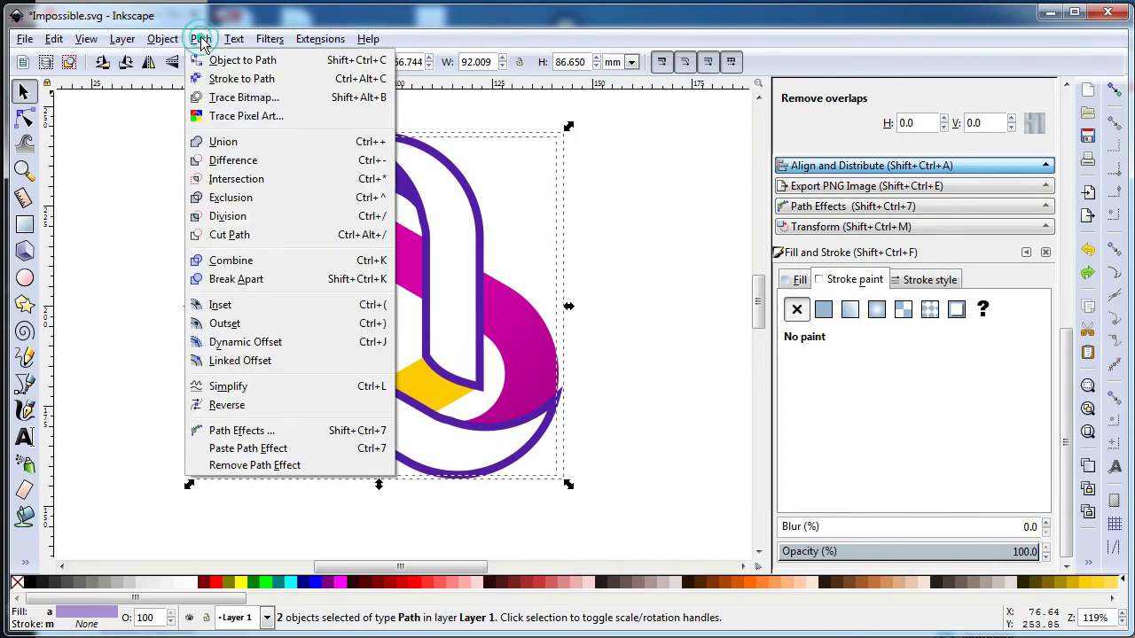
{"action": "left_click", "coordinate": [220, 161]}
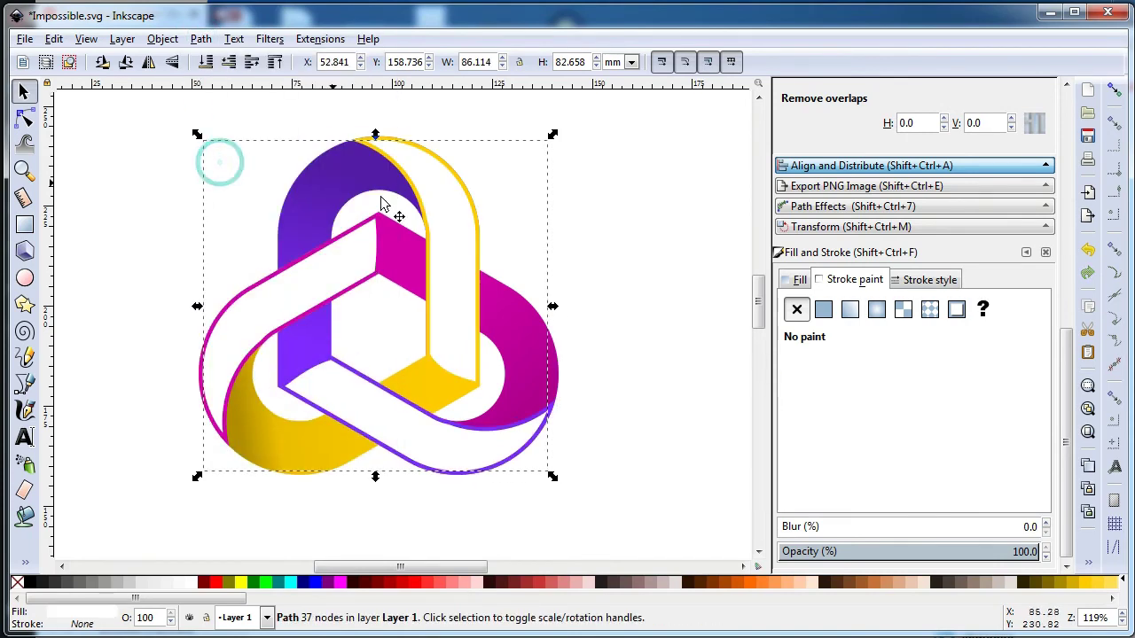
{"action": "left_click", "coordinate": [637, 243]}
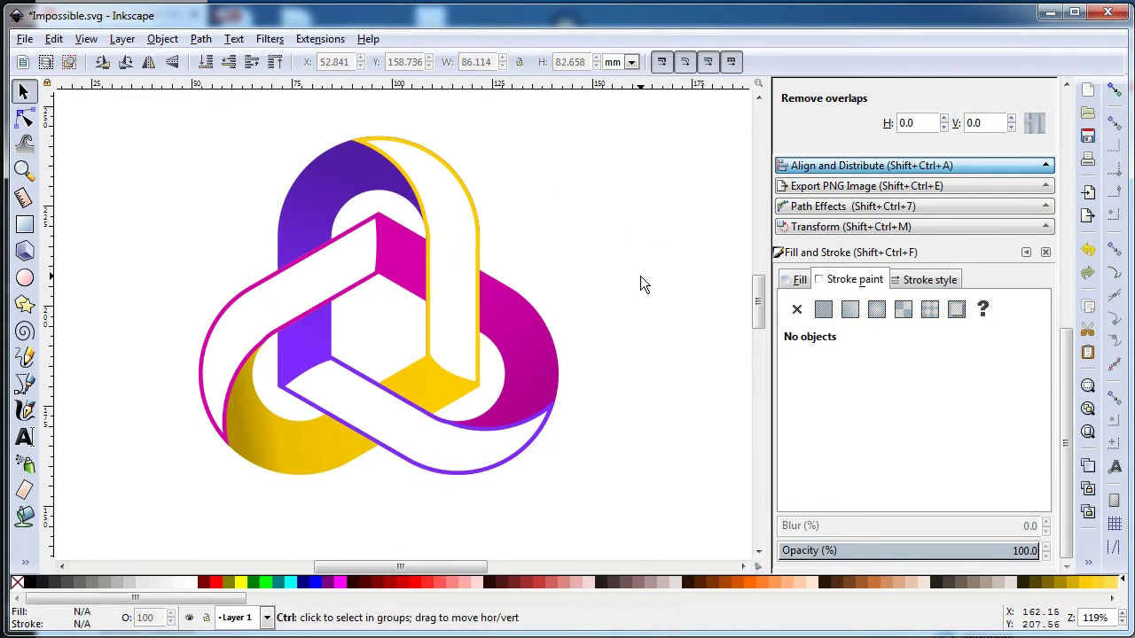
{"action": "key", "text": "ctrl+s"}
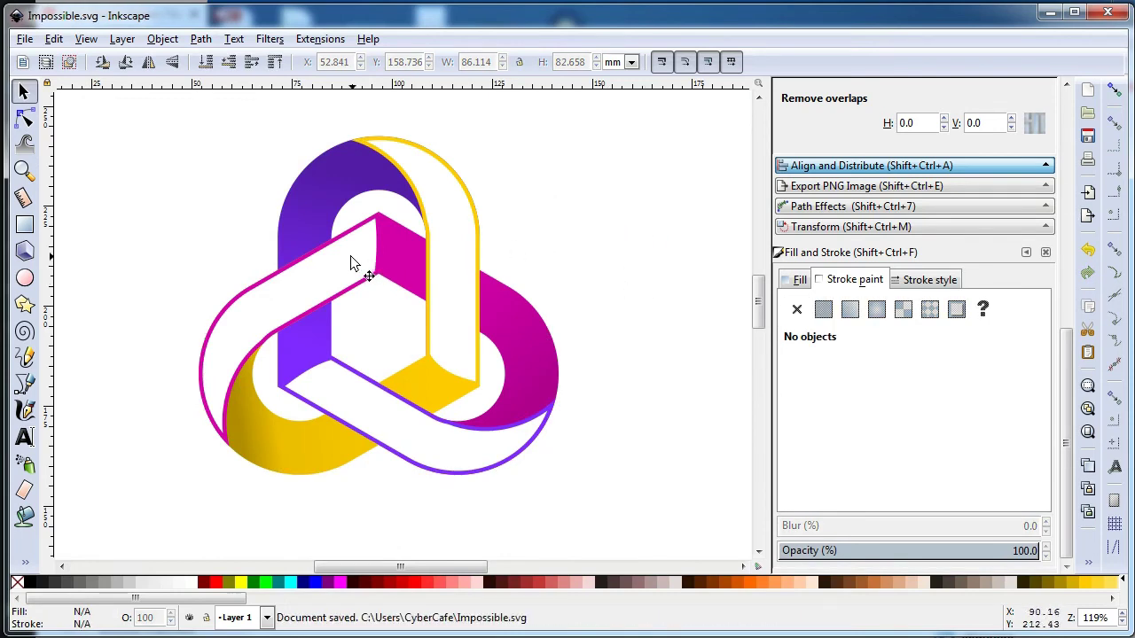
Step: Break the trimmed white shape apart into separate strips and deselect them
{"action": "left_click", "coordinate": [327, 280]}
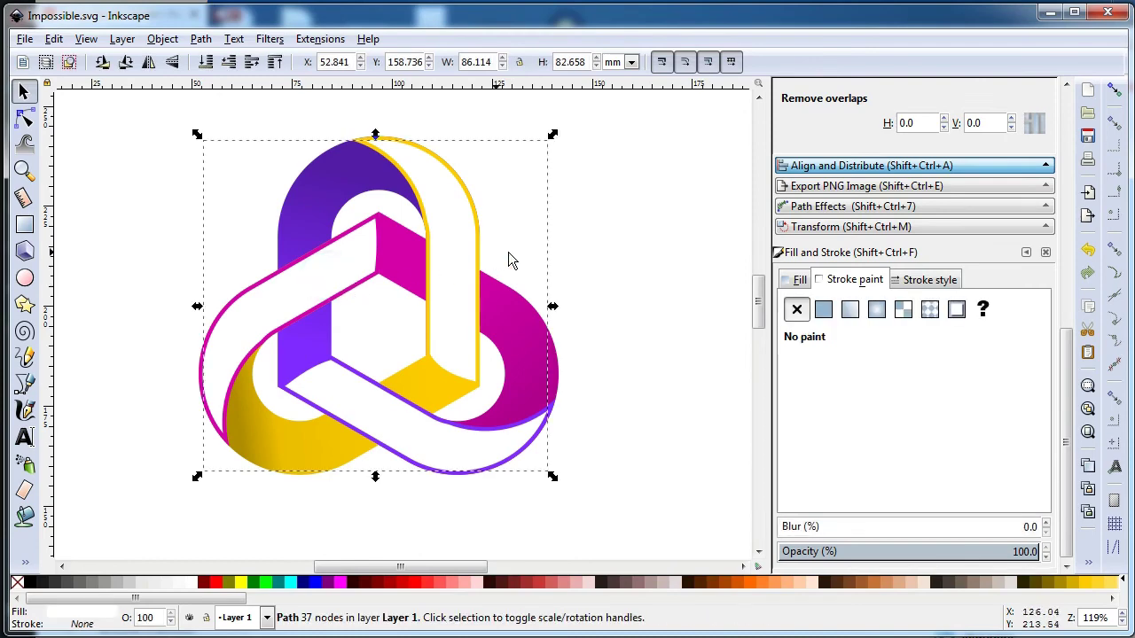
{"action": "left_click", "coordinate": [200, 39]}
{"action": "left_click", "coordinate": [222, 277]}
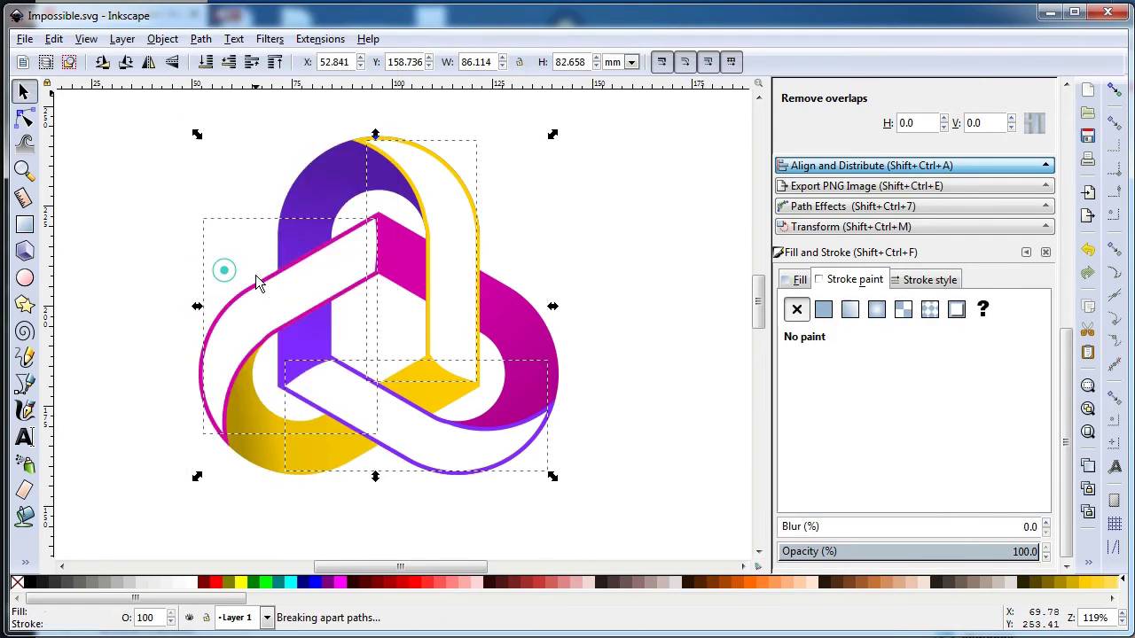
{"action": "left_click", "coordinate": [620, 276]}
Step: Fill the magenta arm's white strip with a white-to-transparent linear gradient, angled from opaque at the lower bend to transparent along the straight section
{"action": "left_click", "coordinate": [247, 320]}
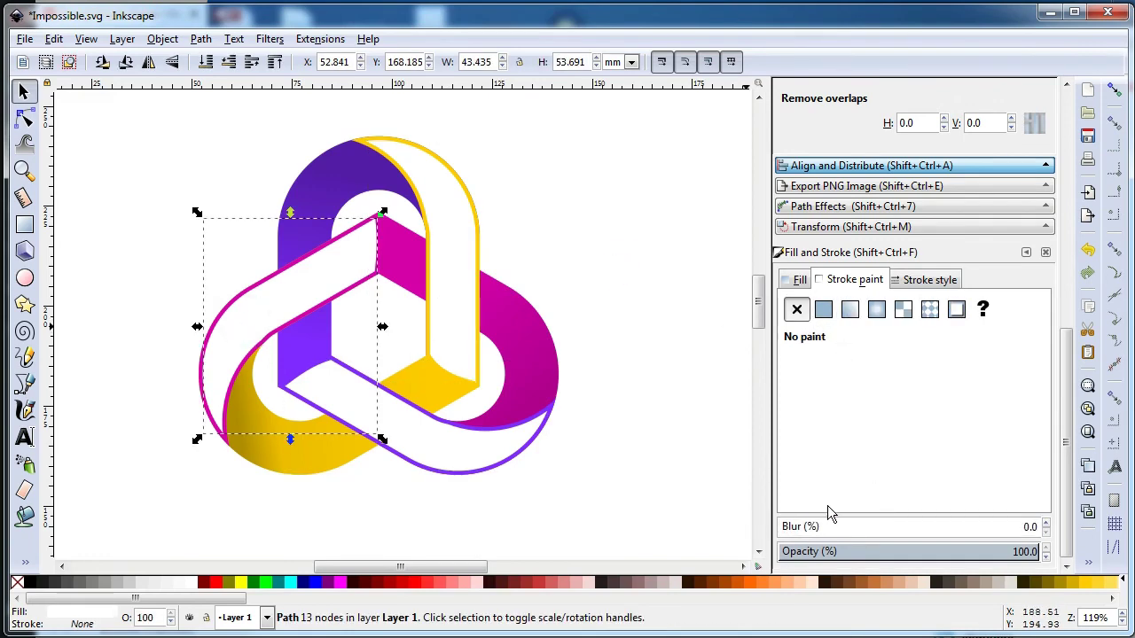
{"action": "left_click", "coordinate": [849, 309]}
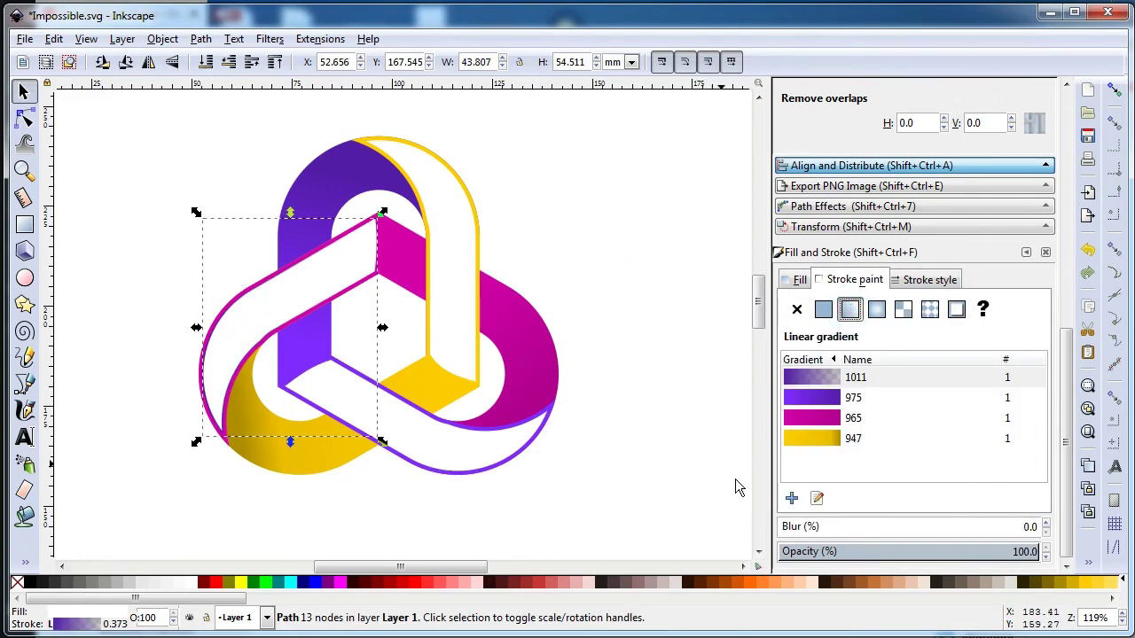
{"action": "left_click", "coordinate": [795, 308]}
{"action": "left_click", "coordinate": [799, 279]}
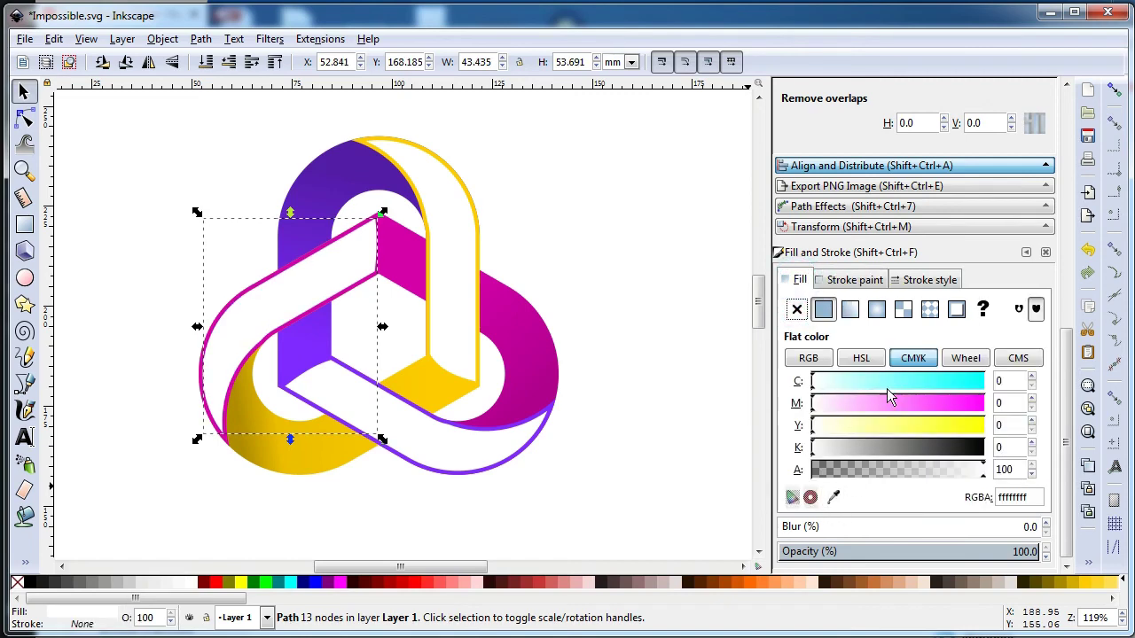
{"action": "left_click", "coordinate": [849, 309]}
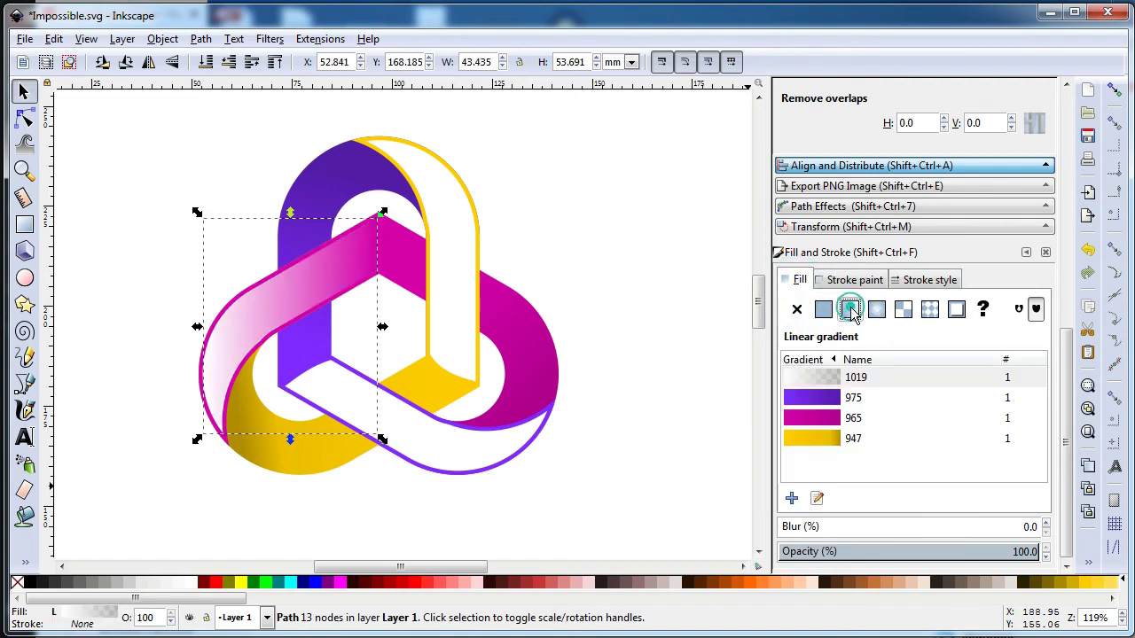
{"action": "left_click", "coordinate": [817, 499]}
{"action": "left_click_drag", "start_coordinate": [203, 325], "coordinate": [193, 415]}
{"action": "left_click_drag", "start_coordinate": [377, 327], "coordinate": [320, 264]}
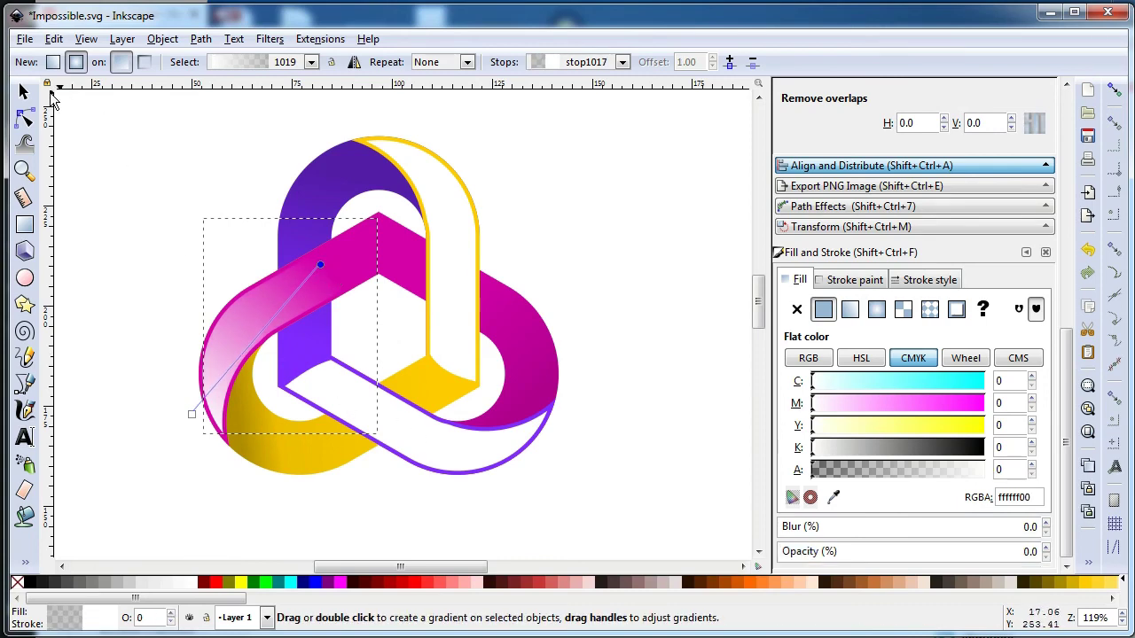
{"action": "left_click", "coordinate": [24, 91]}
Step: Fill the violet arm's white strip with a white-to-transparent linear gradient, opaque beyond the lower-right bend and transparent near the arm's upper-left corner
{"action": "left_click", "coordinate": [468, 400]}
{"action": "left_click", "coordinate": [483, 446]}
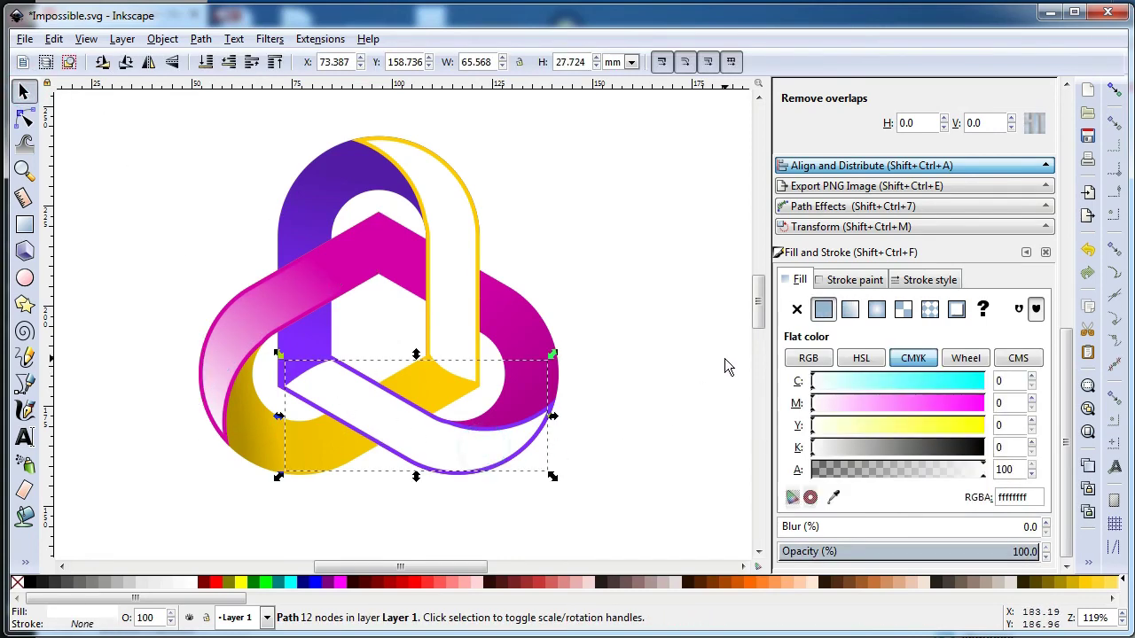
{"action": "left_click", "coordinate": [849, 308]}
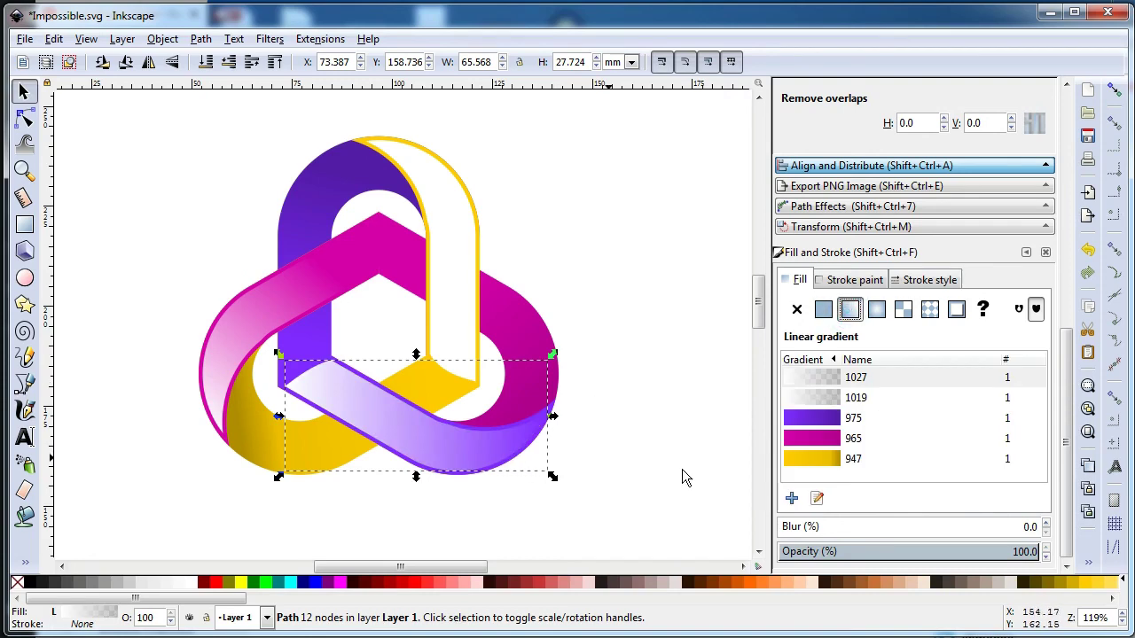
{"action": "left_click", "coordinate": [816, 497]}
{"action": "left_click_drag", "start_coordinate": [285, 415], "coordinate": [479, 457]}
{"action": "left_click_drag", "start_coordinate": [550, 415], "coordinate": [324, 381]}
{"action": "left_click_drag", "start_coordinate": [479, 457], "coordinate": [599, 496]}
{"action": "left_click", "coordinate": [533, 213]}
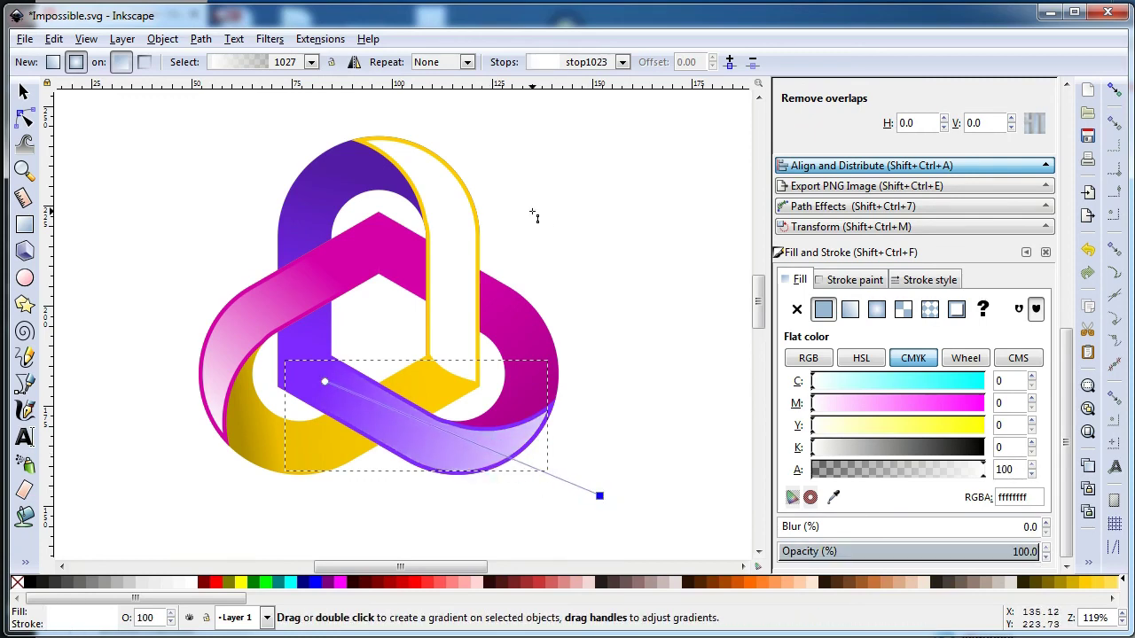
{"action": "left_click", "coordinate": [24, 93]}
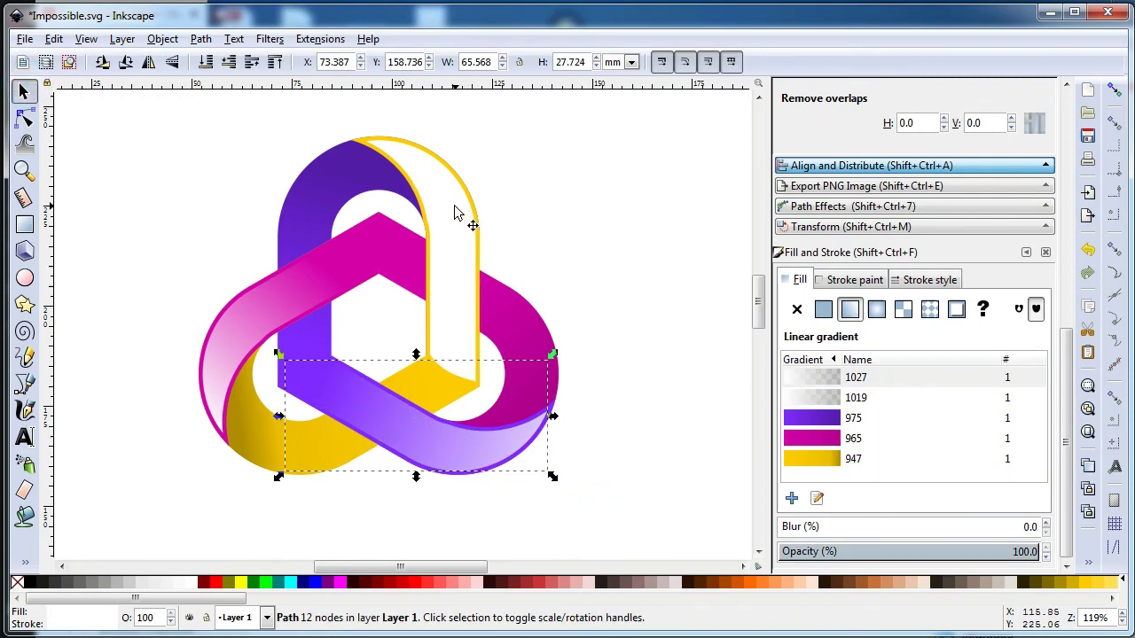
Step: Fill the gold arm's white strip with a white-to-transparent linear gradient, opaque above the top bend and fading down the straight section, and deselect it
{"action": "left_click", "coordinate": [461, 212]}
{"action": "left_click", "coordinate": [849, 308]}
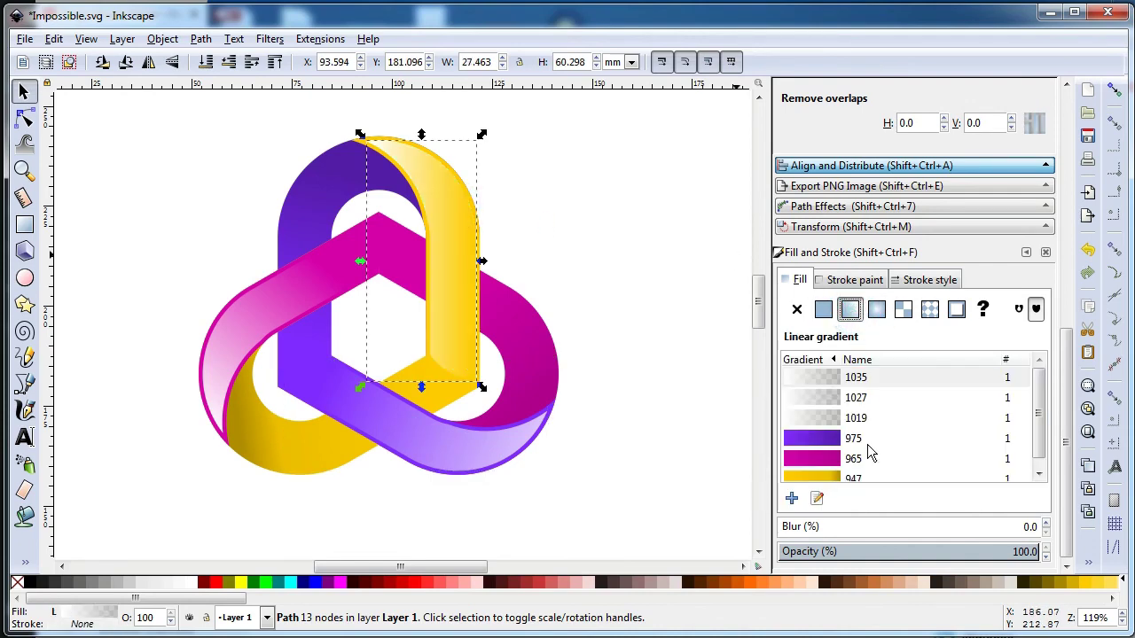
{"action": "left_click", "coordinate": [817, 498]}
{"action": "left_click_drag", "start_coordinate": [364, 263], "coordinate": [392, 112]}
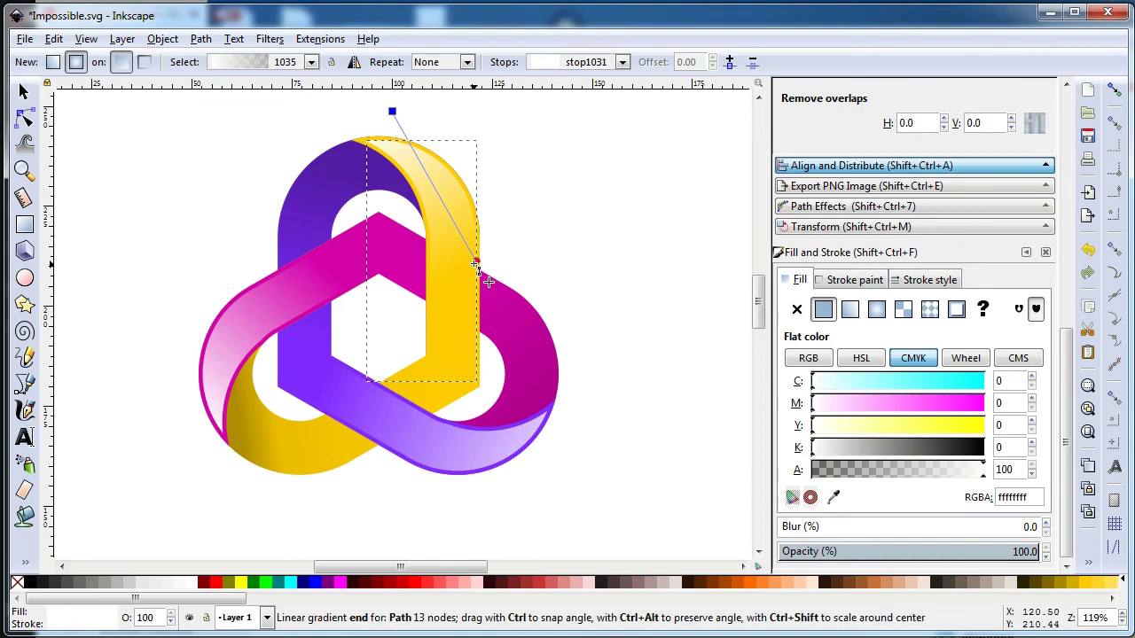
{"action": "left_click_drag", "start_coordinate": [479, 265], "coordinate": [486, 319]}
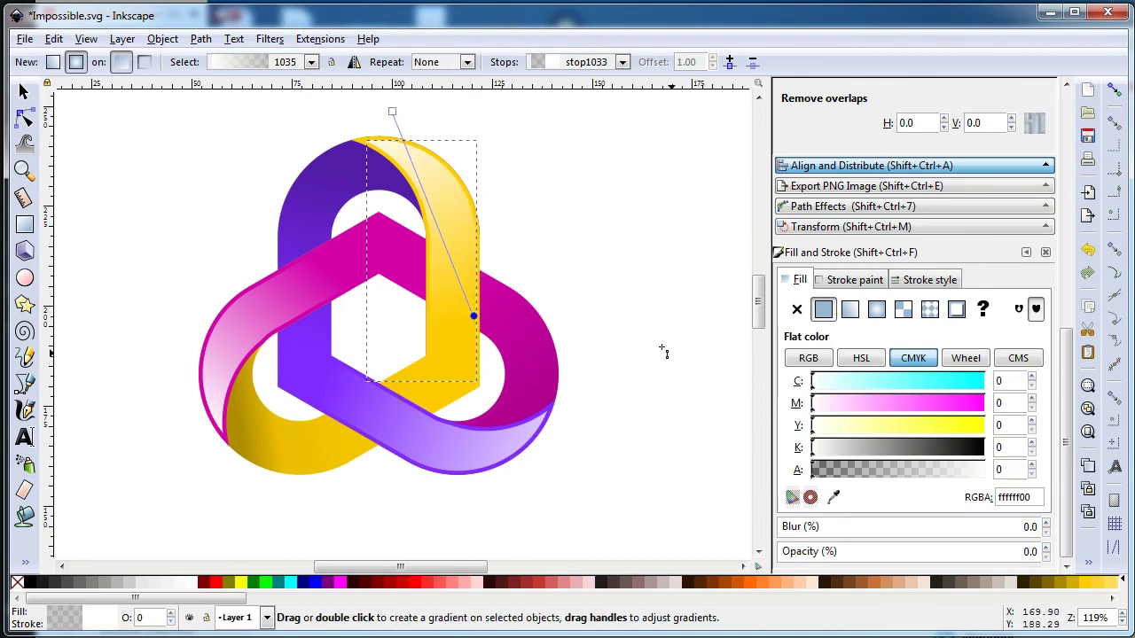
{"action": "left_click", "coordinate": [23, 91]}
{"action": "left_click", "coordinate": [592, 229]}
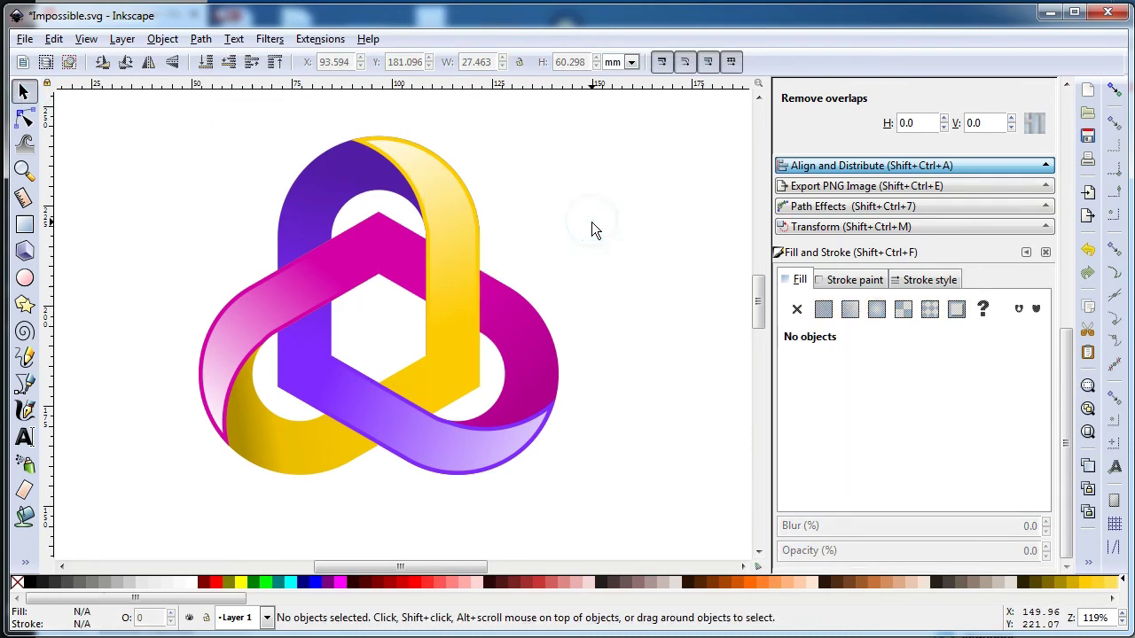